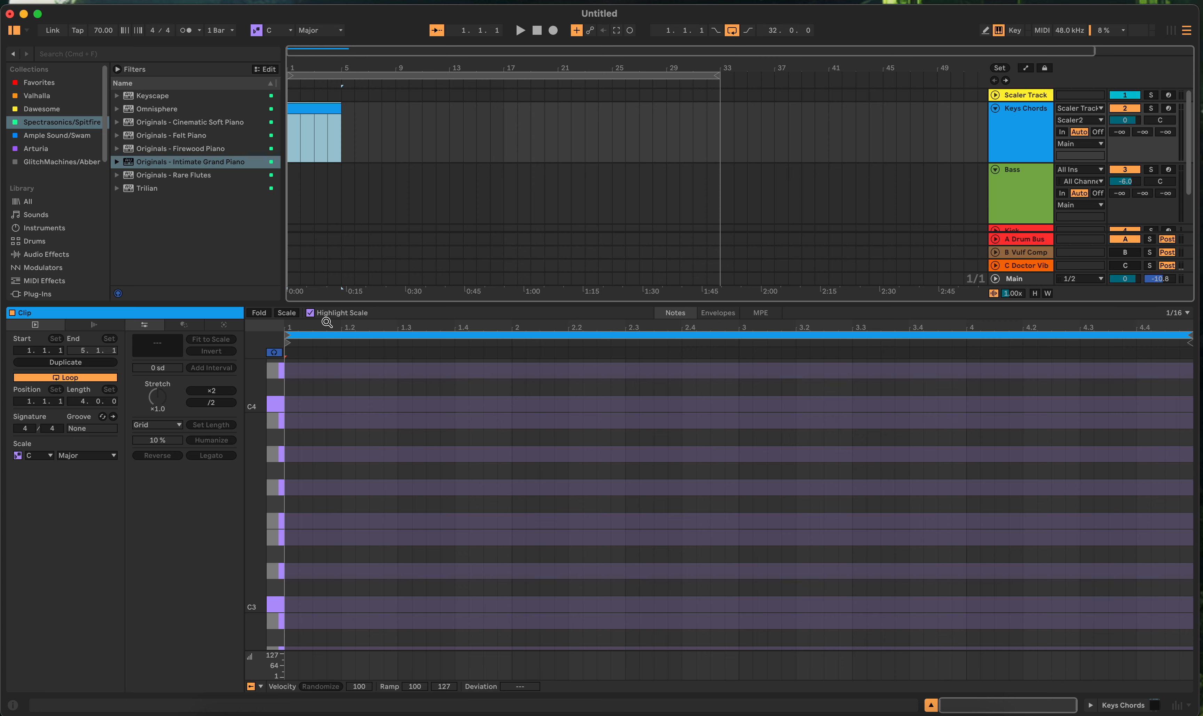
Step: Turn scale highlighting off and back on in the clip's note editor
{"action": "left_click", "coordinate": [313, 311]}
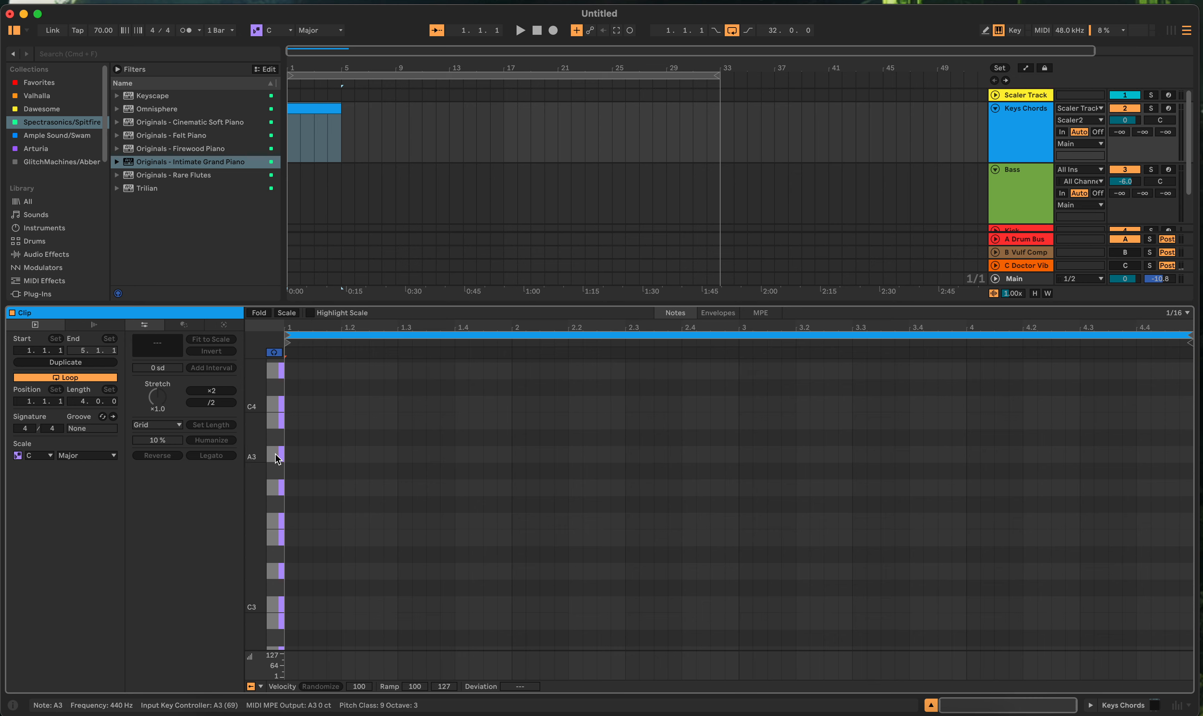
{"action": "left_click", "coordinate": [312, 313]}
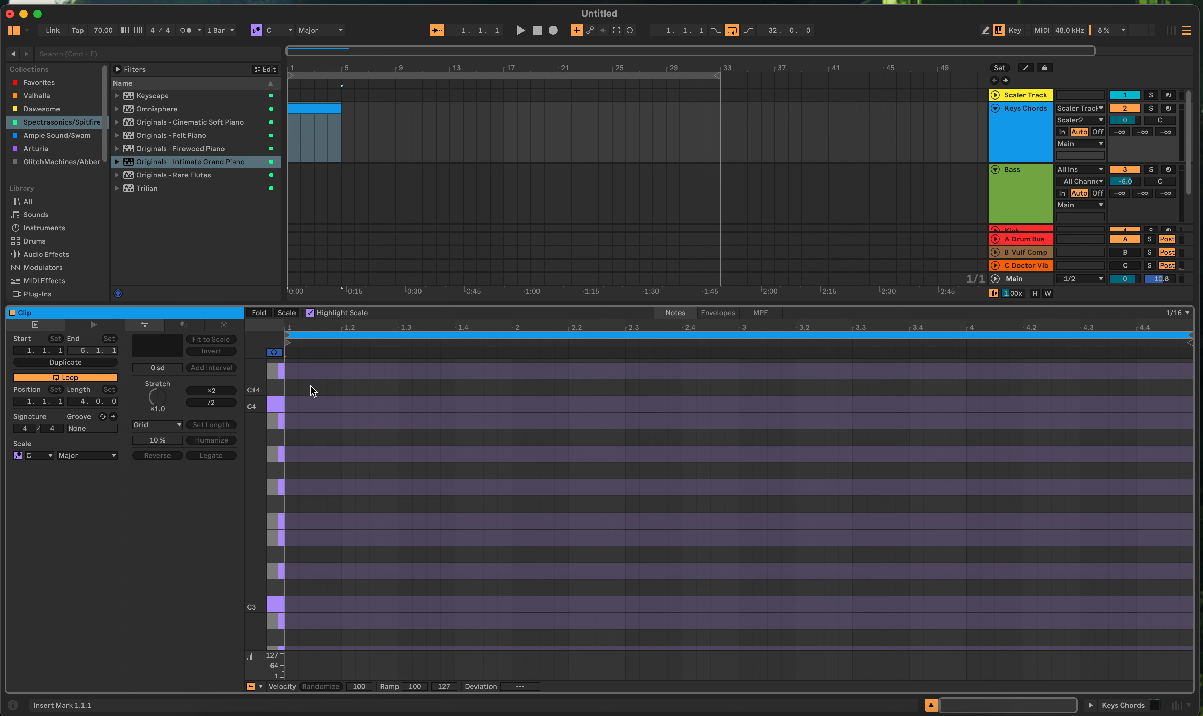
Step: Look through the clip's MIDI generators, transformations, pitch and time utilities, and bank and program settings
{"action": "left_click", "coordinate": [213, 327]}
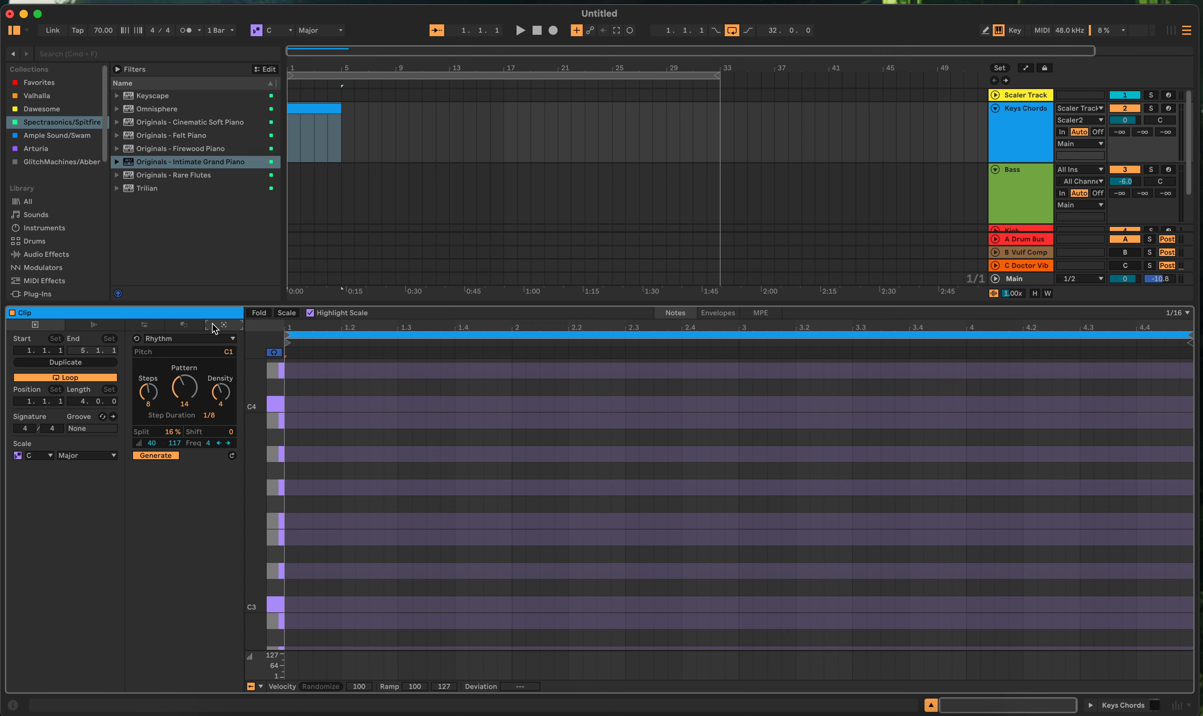
{"action": "left_click", "coordinate": [200, 338]}
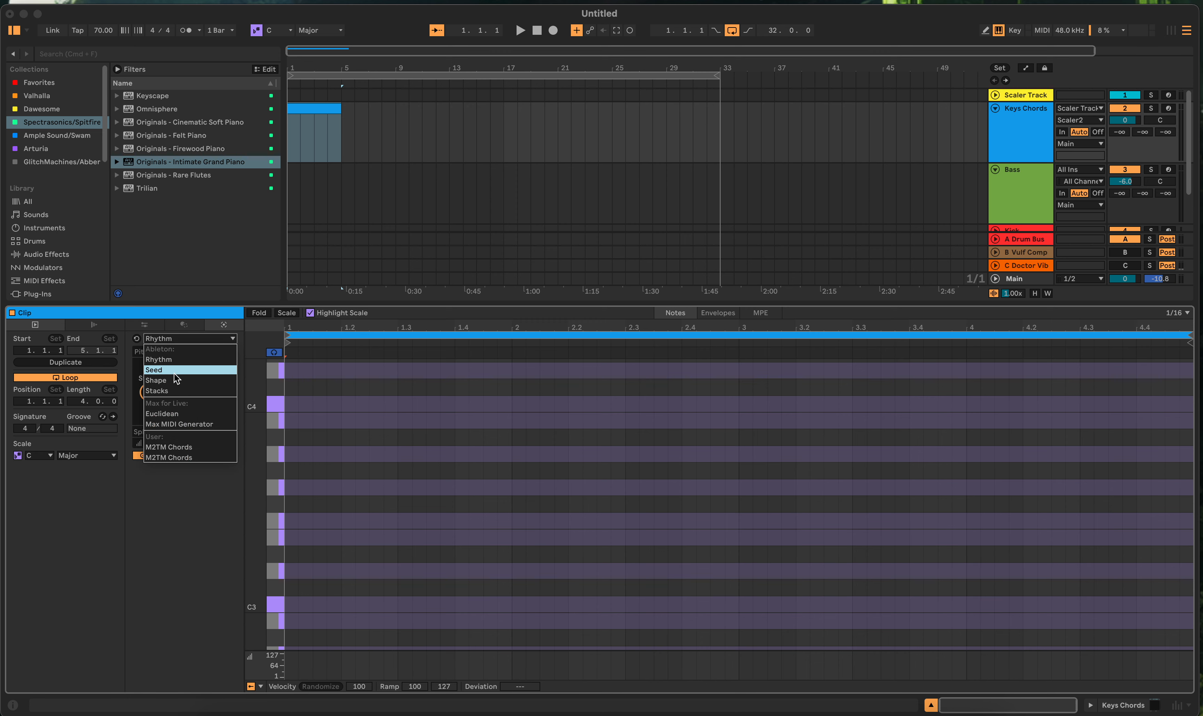
{"action": "left_click", "coordinate": [170, 329]}
{"action": "left_click", "coordinate": [179, 325]}
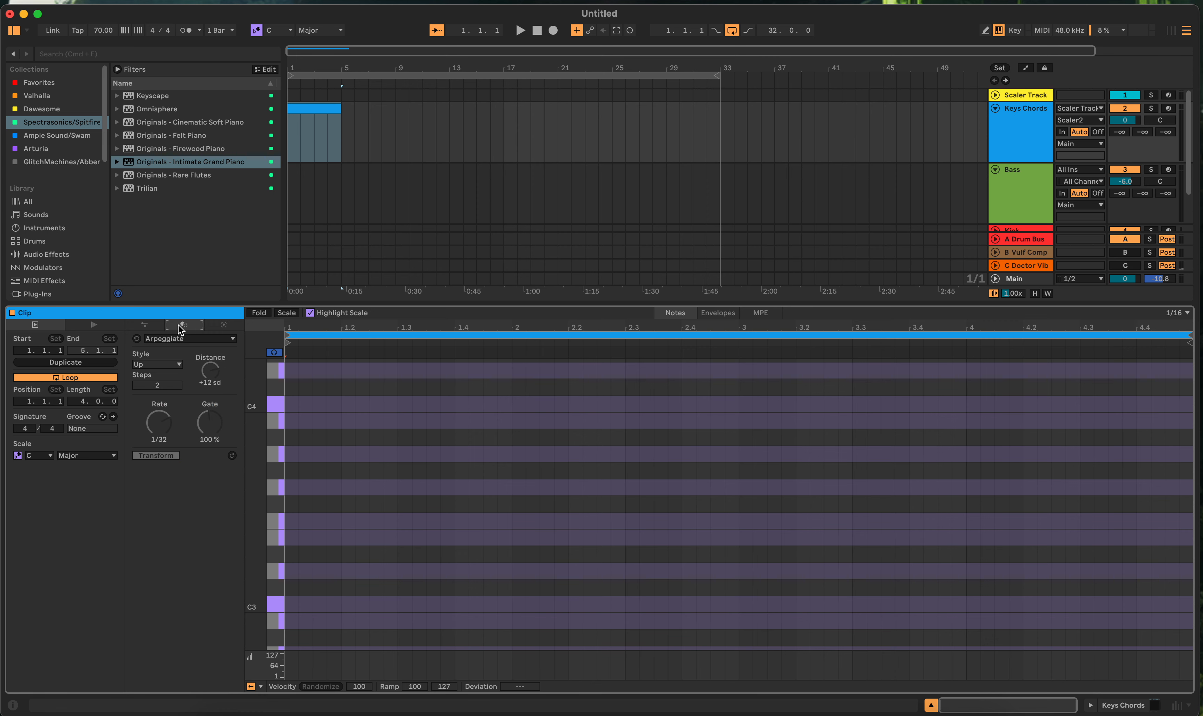
{"action": "left_click", "coordinate": [153, 326]}
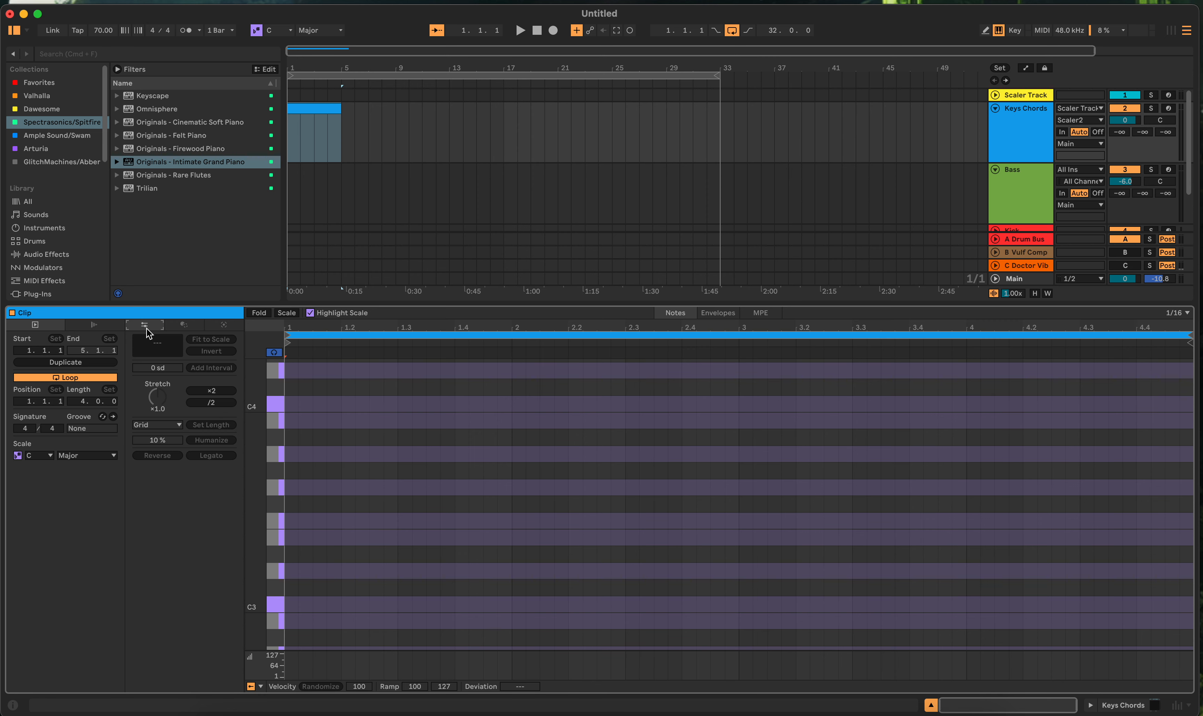
{"action": "left_click", "coordinate": [95, 325]}
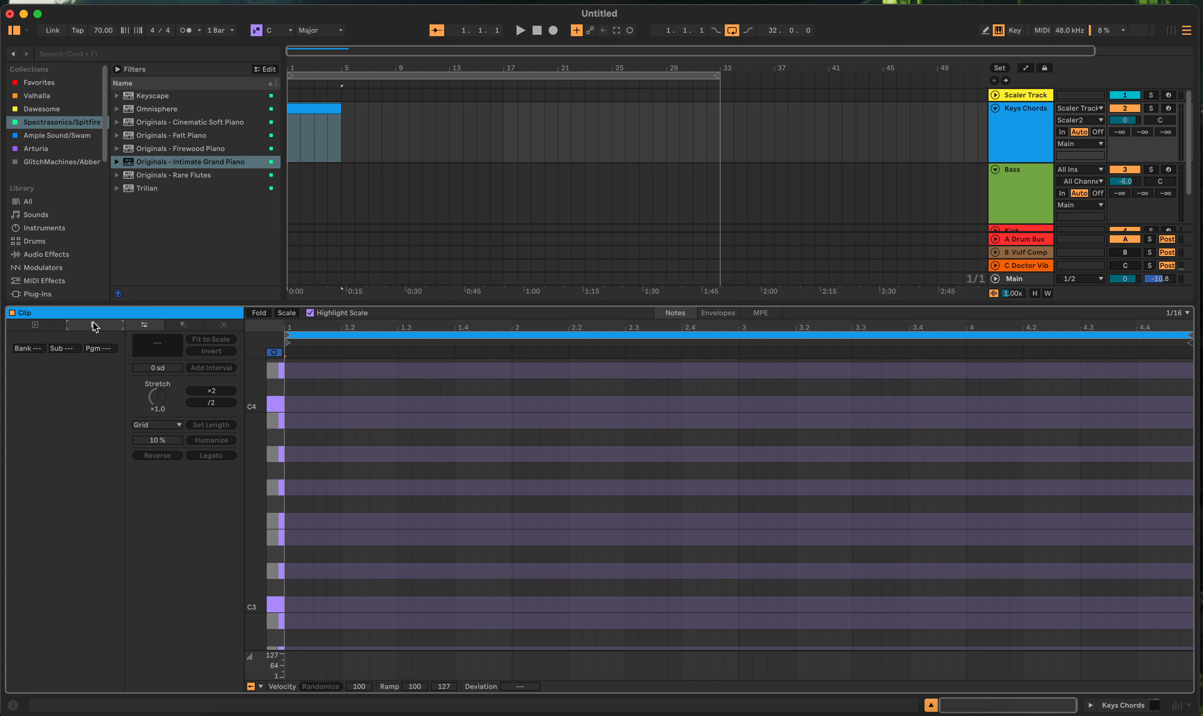
{"action": "left_click", "coordinate": [42, 325]}
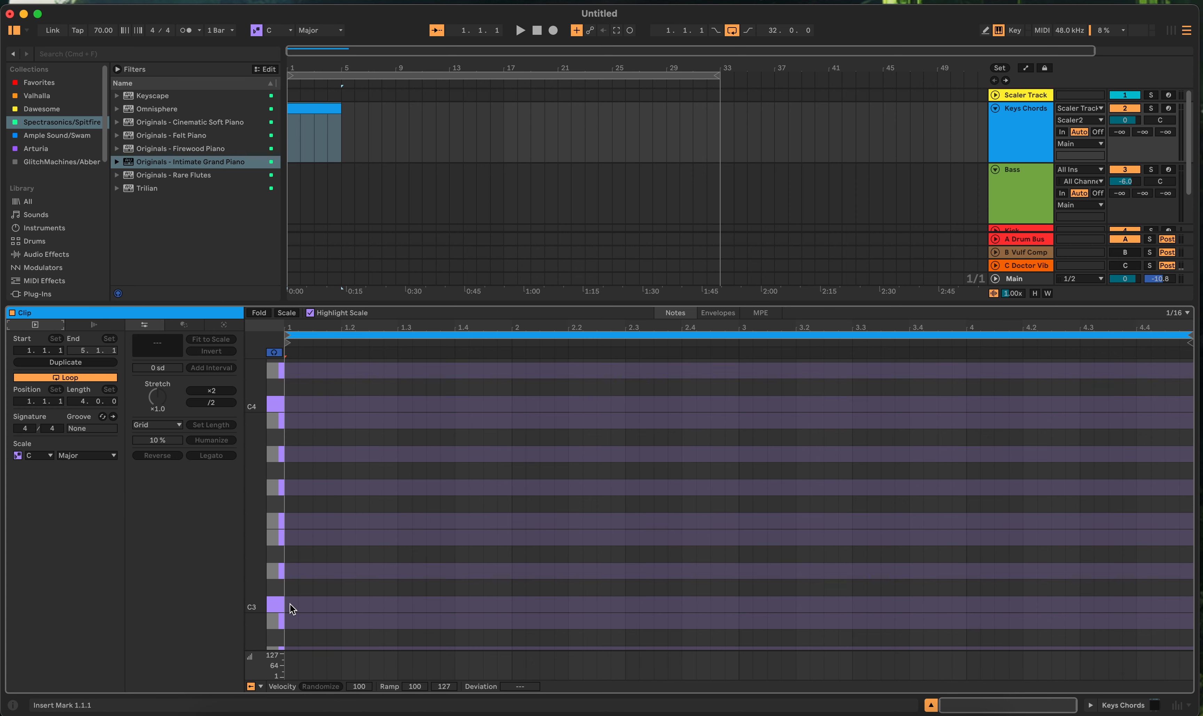
Step: Audition C3, add a sixteenth C3 note at the start of the clip and delete it
{"action": "left_click", "coordinate": [272, 608]}
{"action": "double_click", "coordinate": [289, 605]}
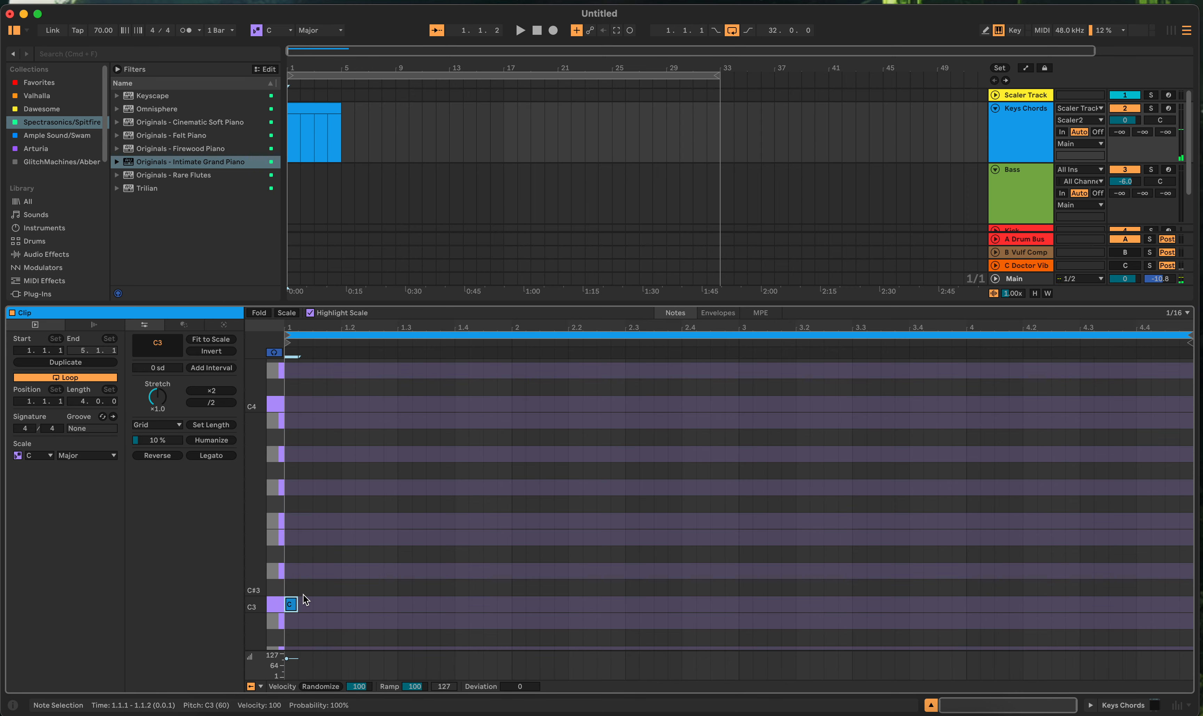
{"action": "double_click", "coordinate": [294, 606]}
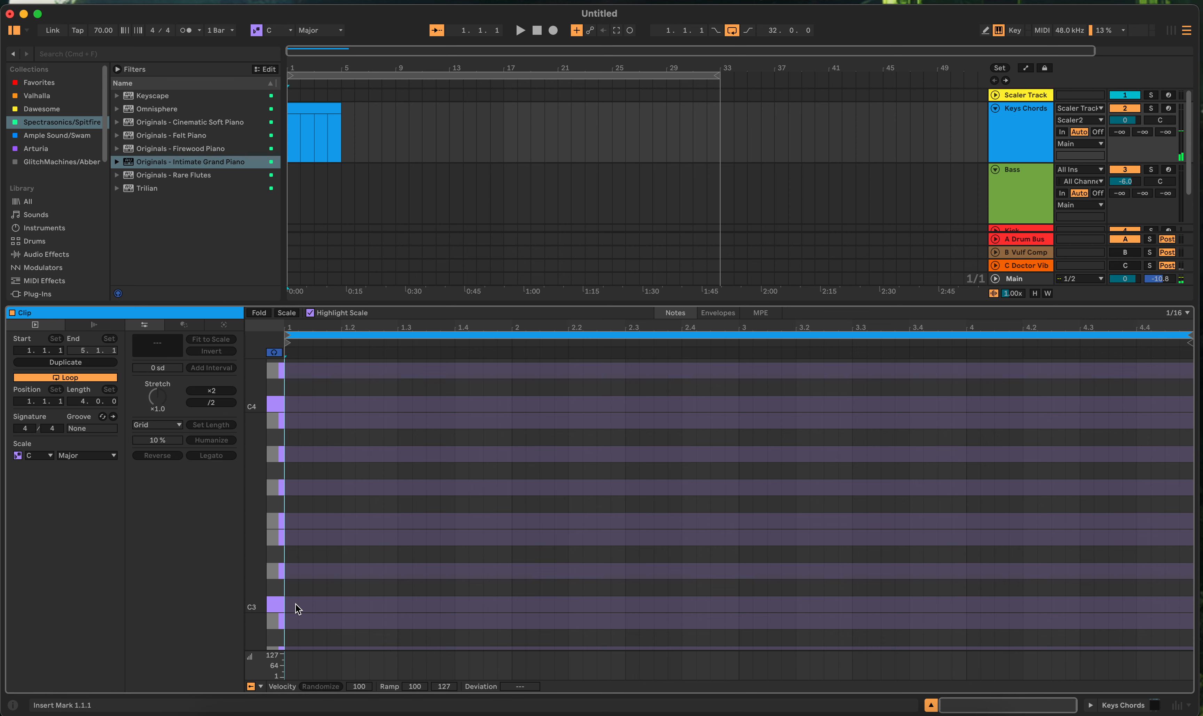
Step: Try sketching several notes from C3 upward in Draw Mode, undo them and leave Draw Mode
{"action": "key", "text": "b"}
{"action": "left_click", "coordinate": [291, 604]}
{"action": "left_click", "coordinate": [319, 604]}
{"action": "left_click_drag", "start_coordinate": [347, 604], "coordinate": [547, 601]}
{"action": "left_click_drag", "start_coordinate": [445, 571], "coordinate": [545, 556]}
{"action": "key", "text": "super+z"}
{"action": "key", "text": "super+z"}
{"action": "key", "text": "super+z"}
{"action": "key", "text": "super+z"}
{"action": "key", "text": "b"}
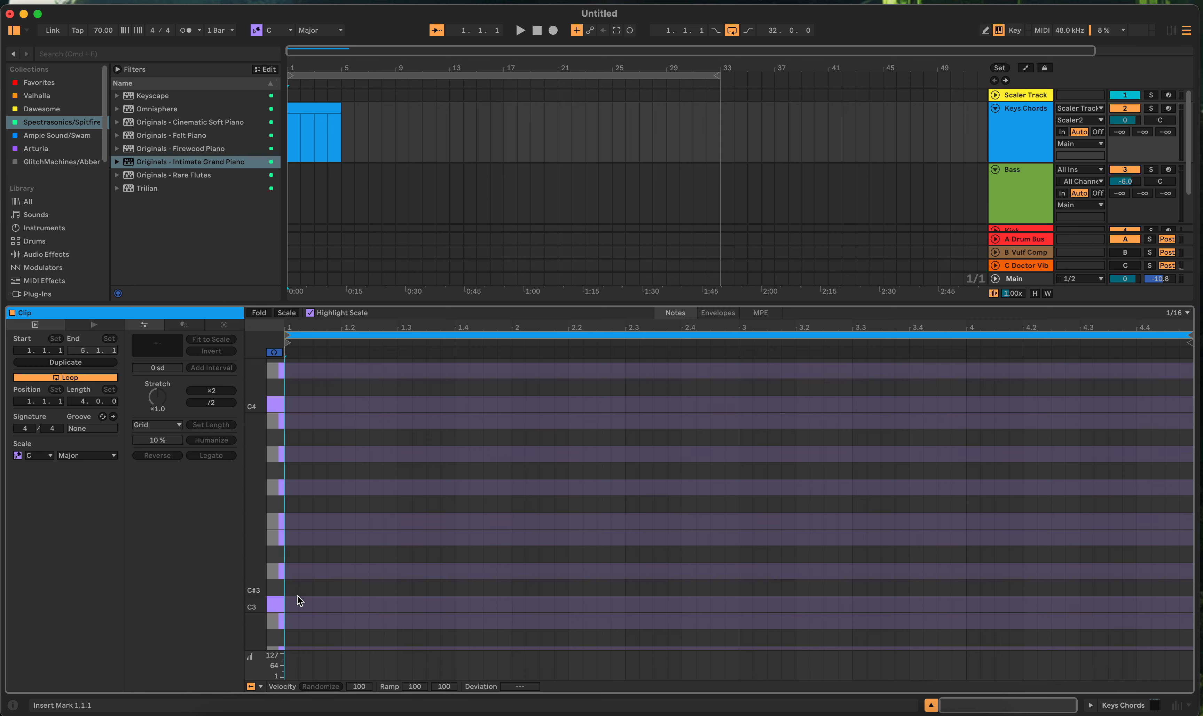
Step: Add sixteenth E3 notes at 1.1.1, 1.1.3 and 1.2.1, and extend the last one to 1.3.1
{"action": "double_click", "coordinate": [292, 538]}
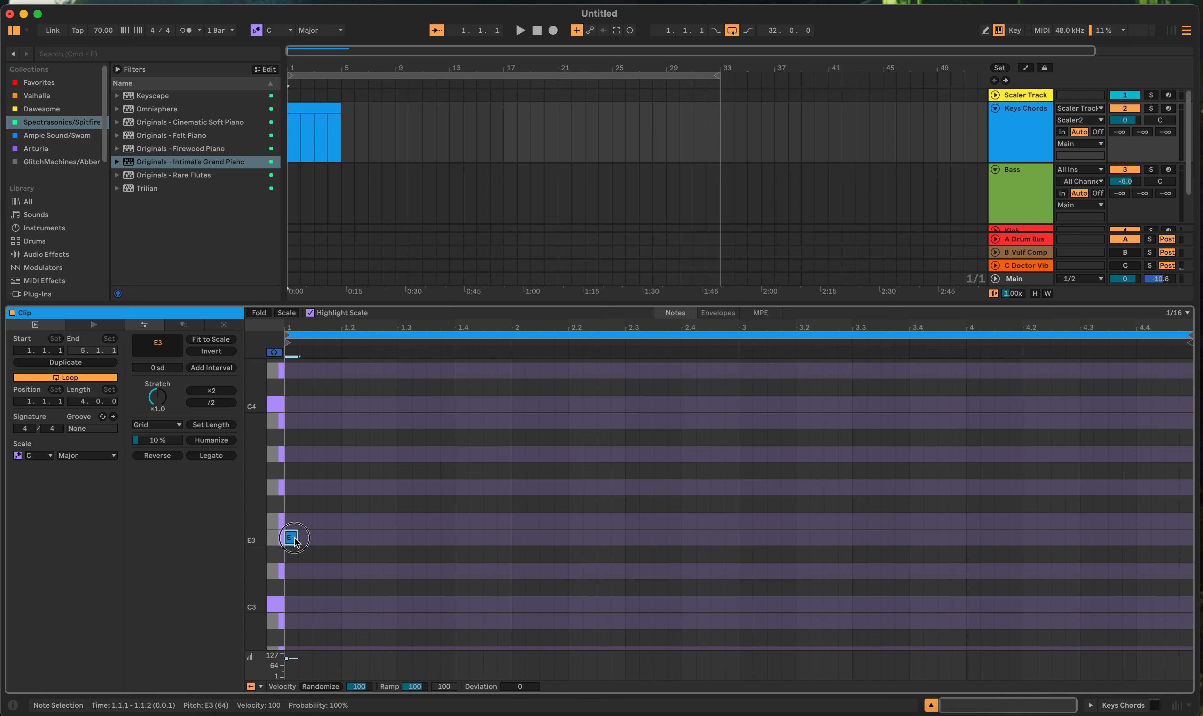
{"action": "double_click", "coordinate": [320, 538]}
{"action": "double_click", "coordinate": [347, 538]}
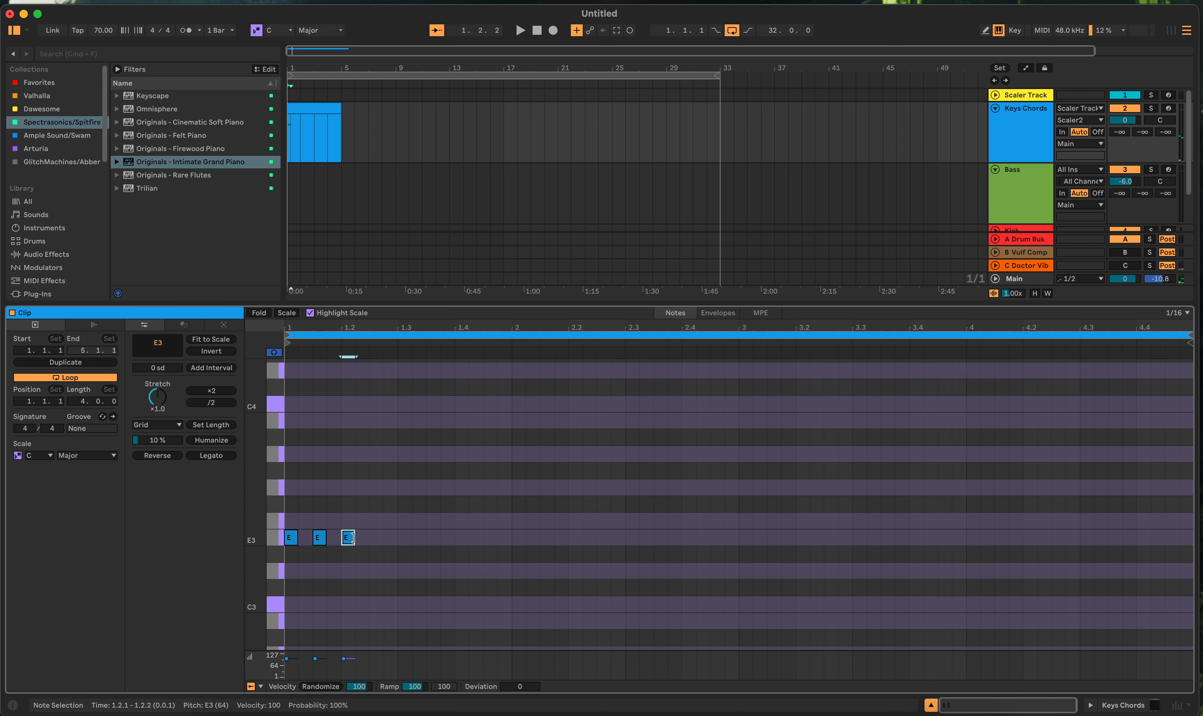
{"action": "left_click_drag", "start_coordinate": [352, 538], "coordinate": [397, 541]}
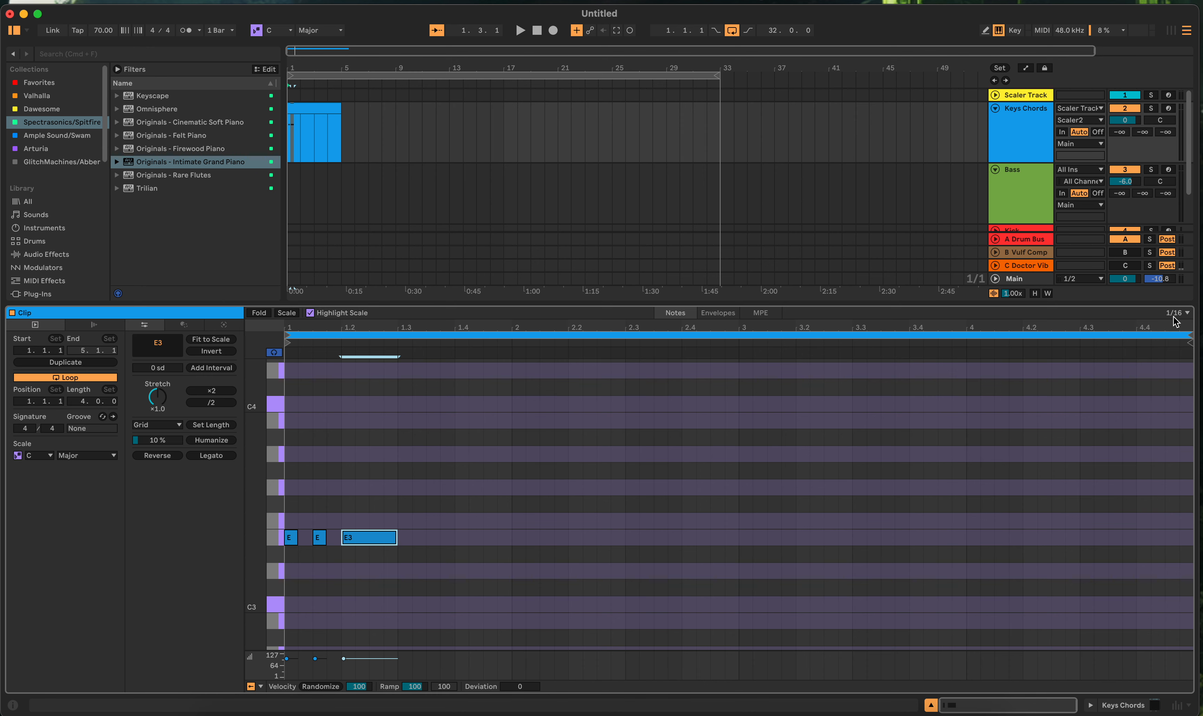
Step: View the editor's grid options and delete all three E3 notes from the clip
{"action": "right_click", "coordinate": [434, 538]}
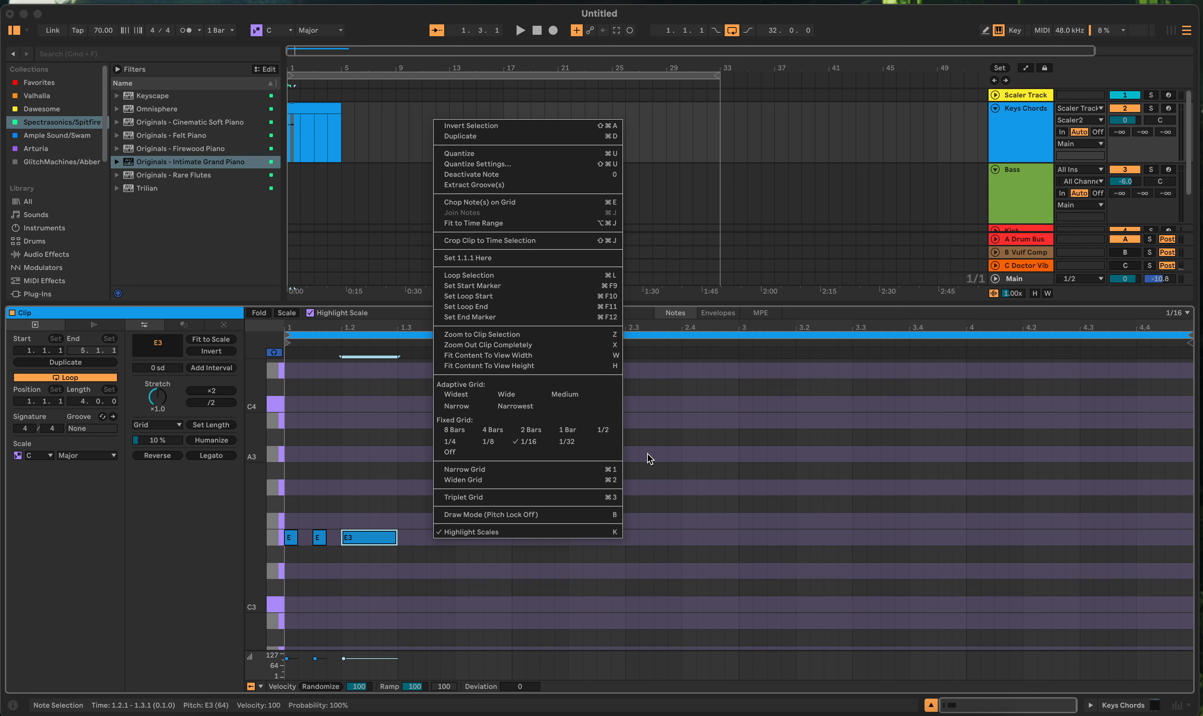
{"action": "left_click", "coordinate": [684, 458]}
{"action": "left_click", "coordinate": [354, 538]}
{"action": "left_click", "coordinate": [354, 538]}
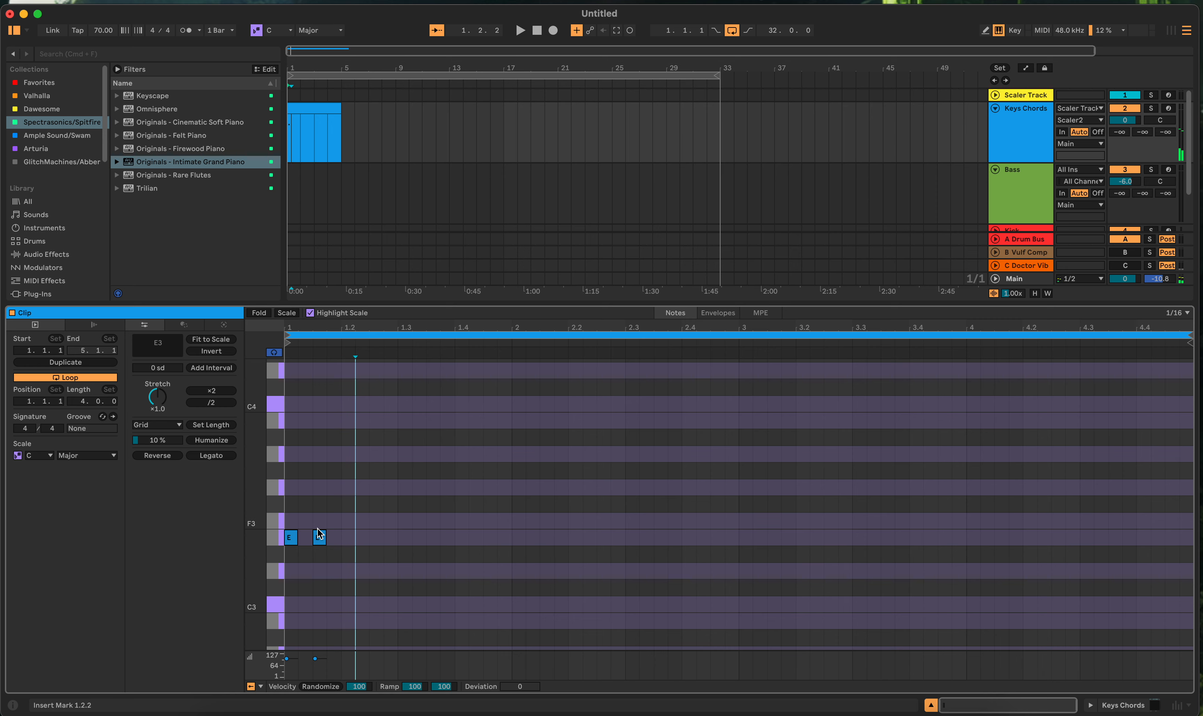
{"action": "left_click", "coordinate": [318, 538]}
{"action": "left_click", "coordinate": [318, 538]}
{"action": "left_click", "coordinate": [291, 540]}
{"action": "left_click", "coordinate": [289, 538]}
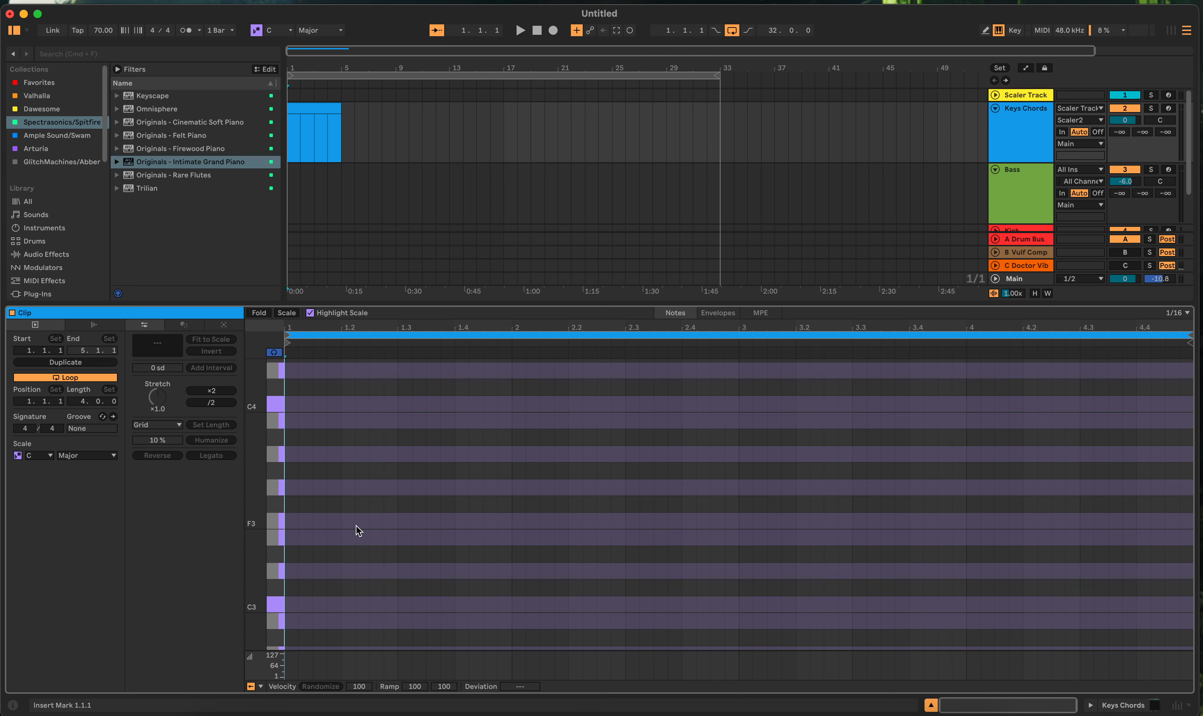
Step: Build a chord of sixteenth notes C3, F3 and A3 at the start of the clip
{"action": "left_click", "coordinate": [287, 539]}
{"action": "scroll", "coordinate": [297, 533], "scroll_direction": "down", "scroll_amount": 2}
{"action": "scroll", "coordinate": [298, 535], "scroll_direction": "up", "scroll_amount": 4}
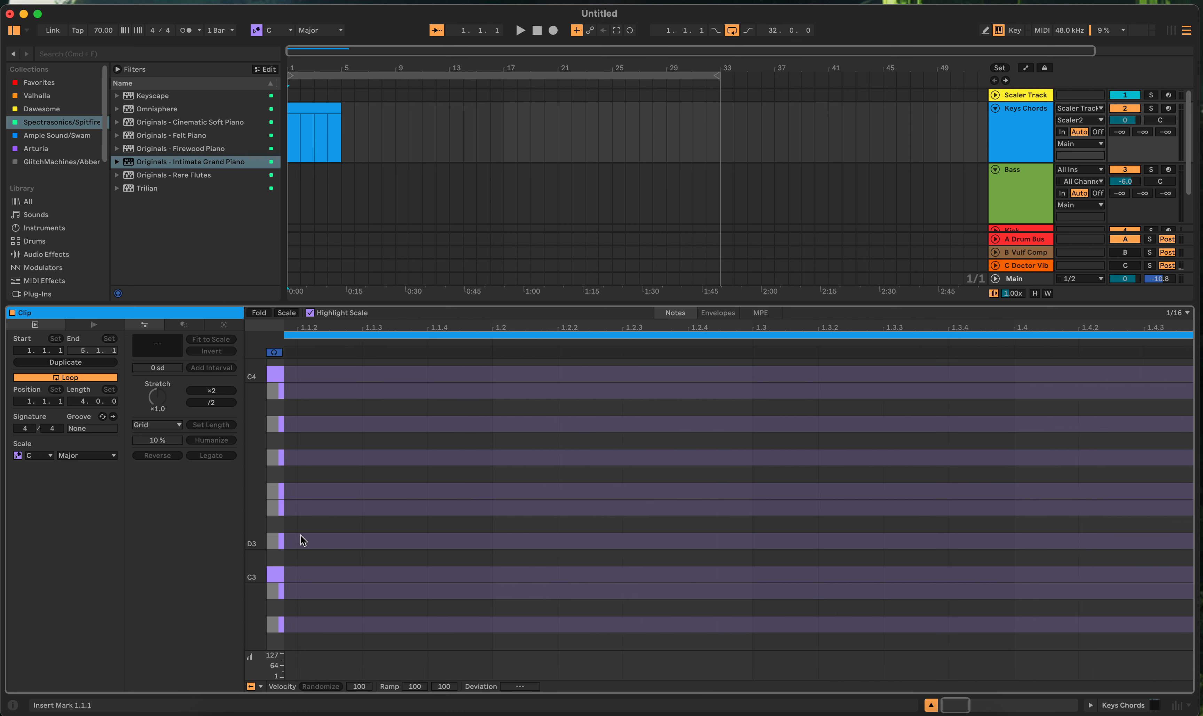
{"action": "scroll", "coordinate": [338, 495], "scroll_direction": "left", "scroll_amount": 1}
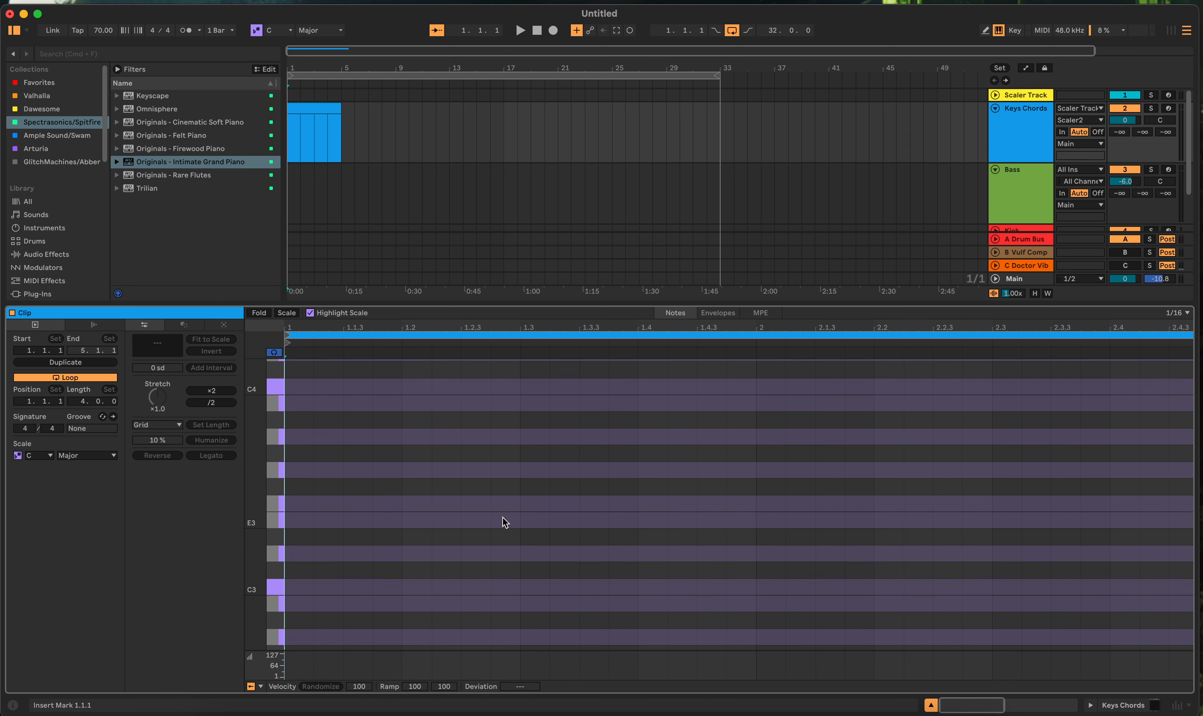
{"action": "scroll", "coordinate": [502, 516], "scroll_direction": "down", "scroll_amount": 2}
{"action": "scroll", "coordinate": [507, 520], "scroll_direction": "down", "scroll_amount": 2}
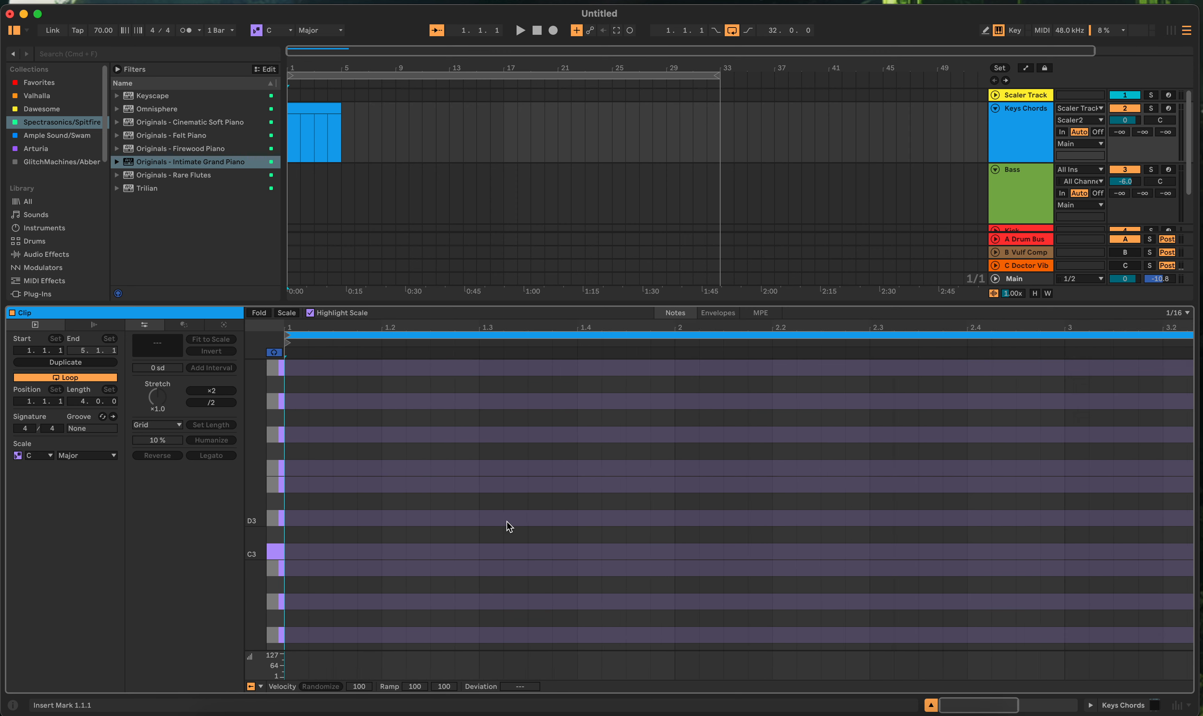
{"action": "scroll", "coordinate": [438, 511], "scroll_direction": "up", "scroll_amount": 1}
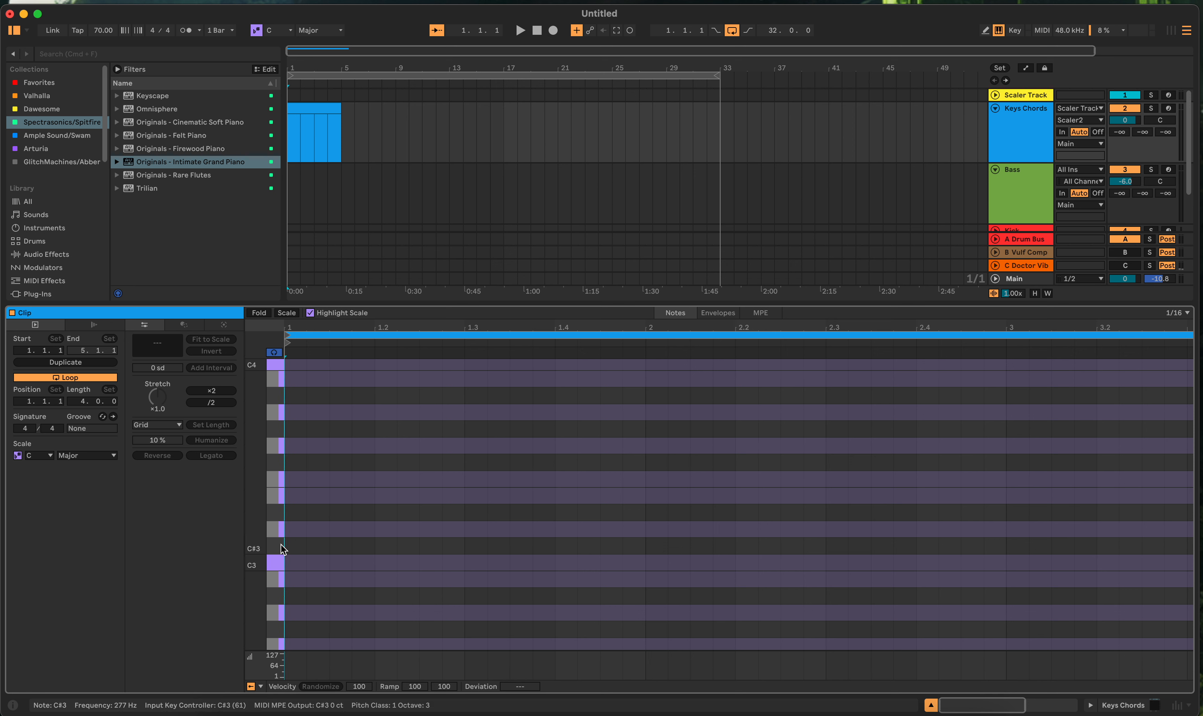
{"action": "double_click", "coordinate": [291, 565]}
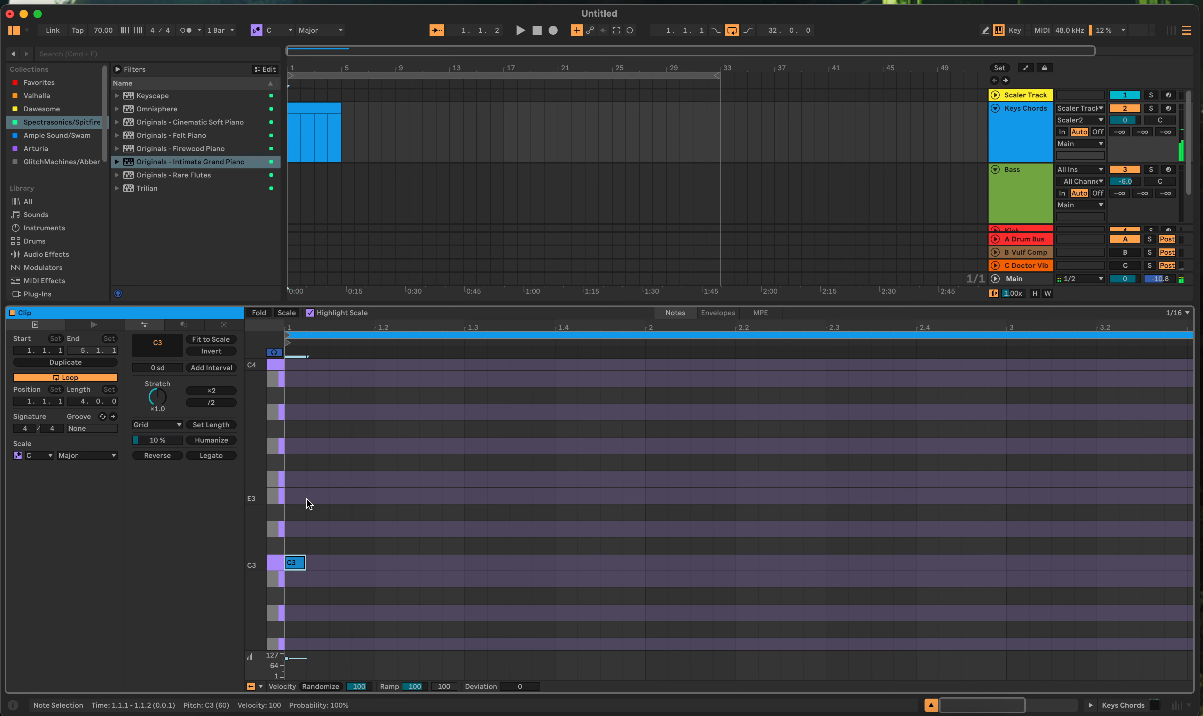
{"action": "double_click", "coordinate": [293, 480]}
{"action": "double_click", "coordinate": [293, 413]}
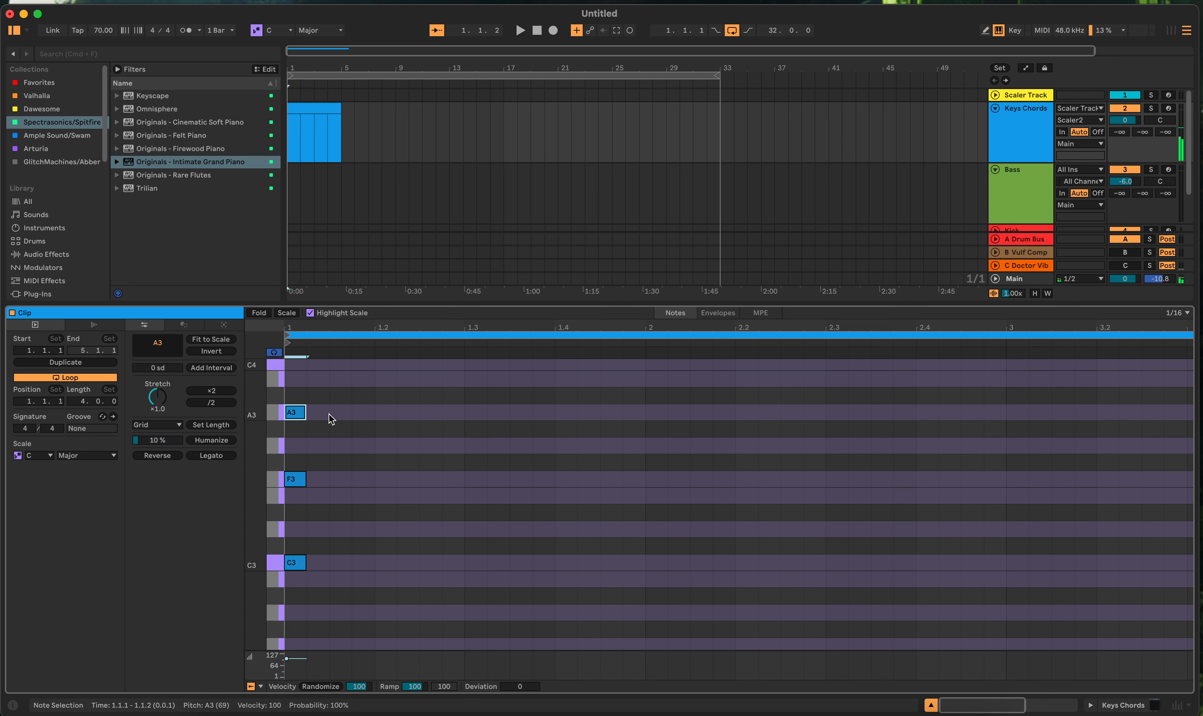
Step: Add a second chord of sixteenth notes G3, D3 and A2 at 1.2.3
{"action": "double_click", "coordinate": [422, 446]}
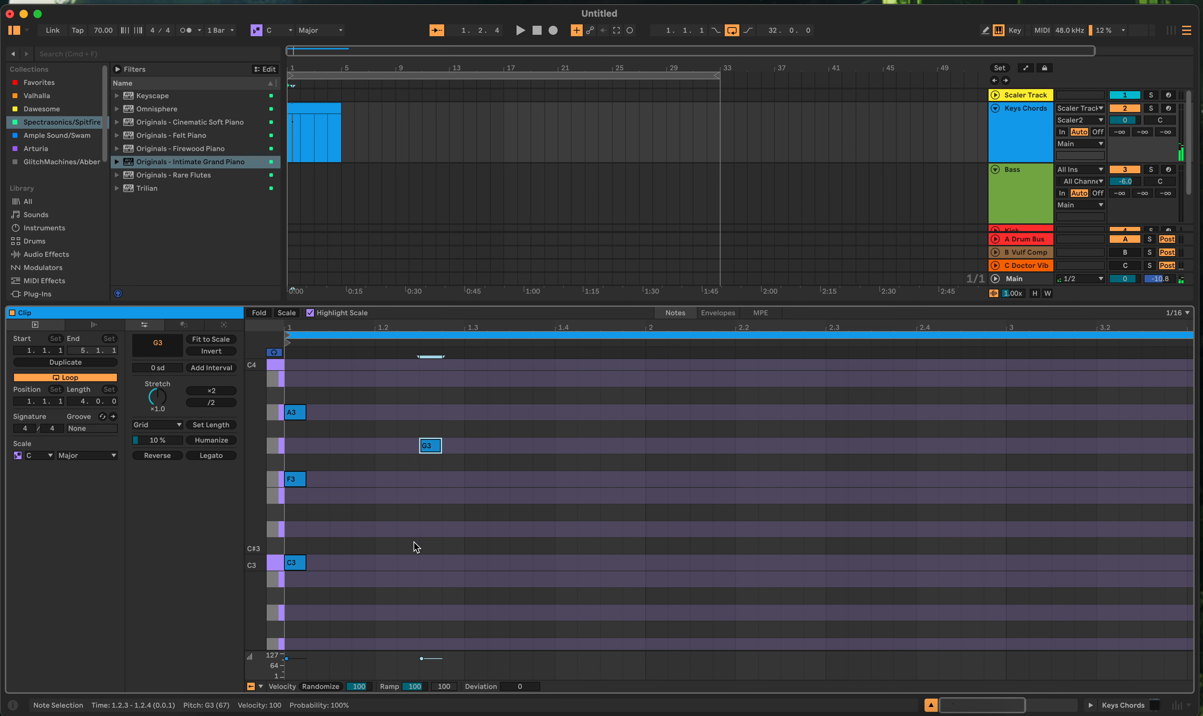
{"action": "left_click", "coordinate": [423, 530]}
{"action": "double_click", "coordinate": [424, 529]}
{"action": "double_click", "coordinate": [425, 613]}
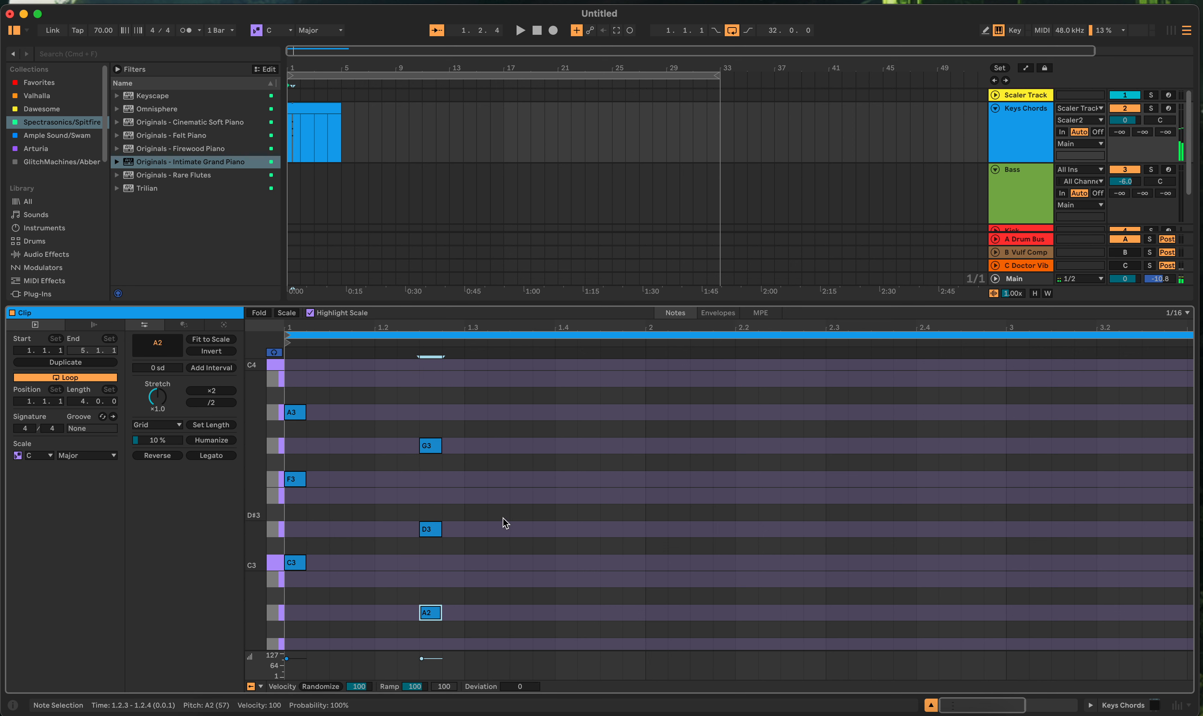
Step: Add a third chord of sixteenth notes G3, C3 and G2 at 1.4.1
{"action": "double_click", "coordinate": [555, 444]}
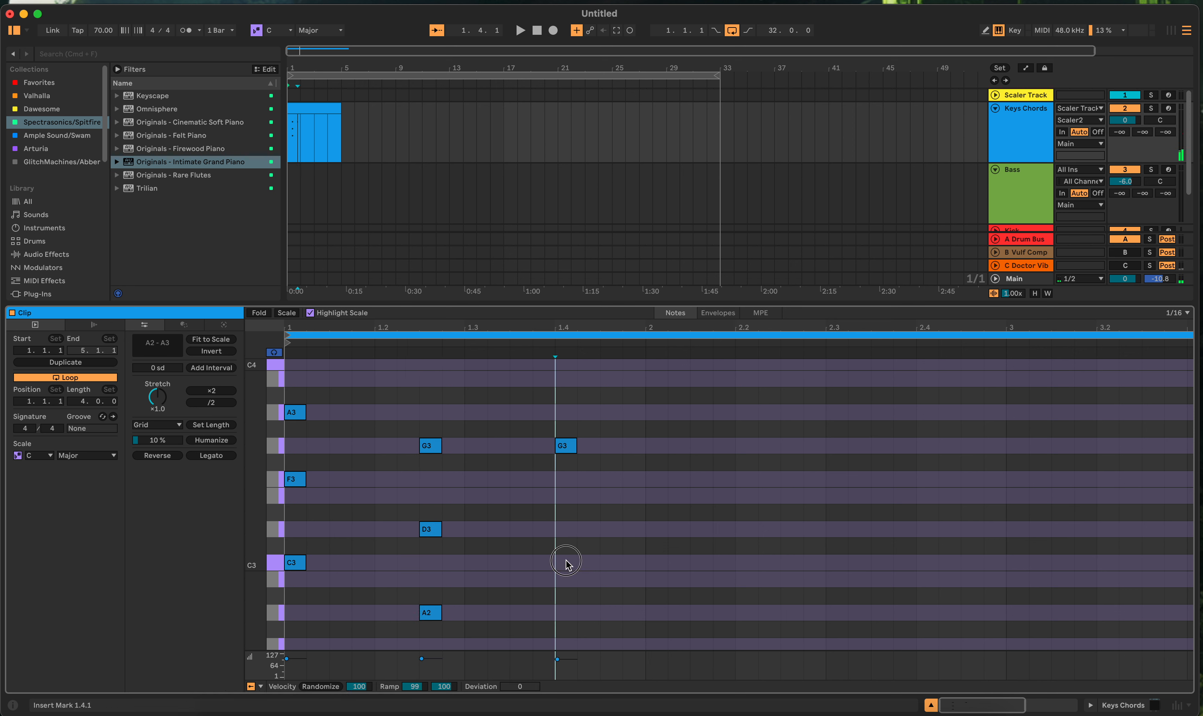
{"action": "double_click", "coordinate": [566, 563]}
{"action": "double_click", "coordinate": [565, 645]}
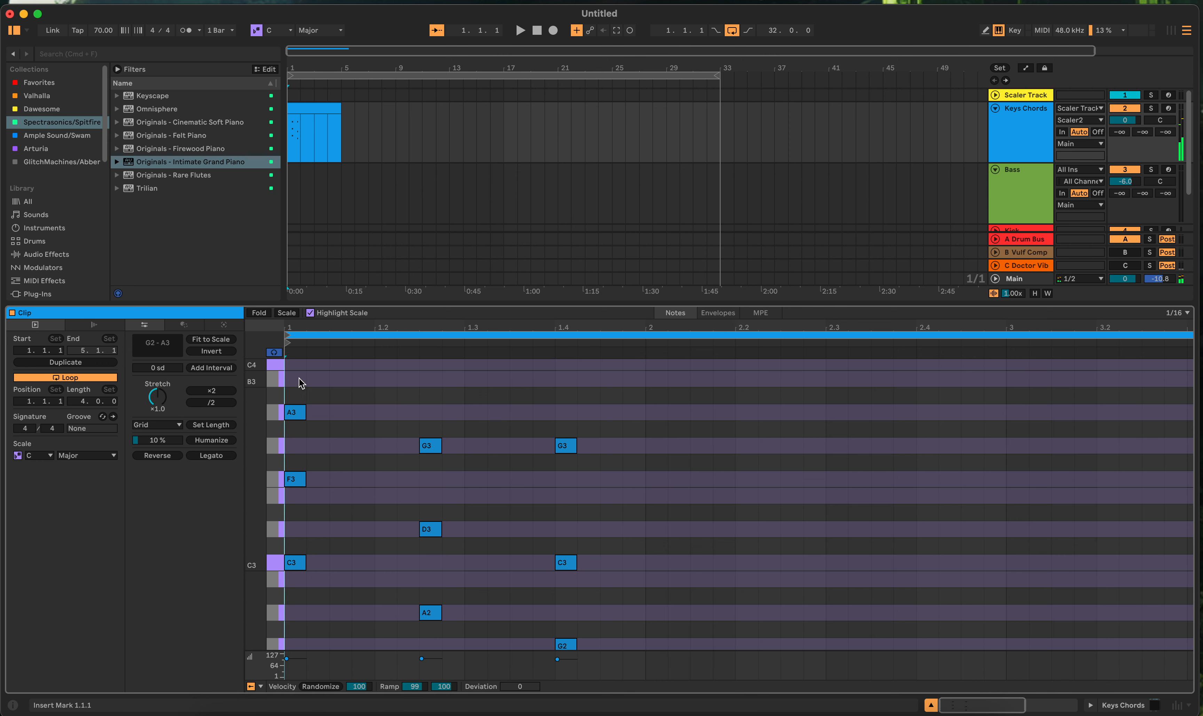
Step: Lengthen all notes of the three chords to one beat each and humanize them by 17%
{"action": "left_click_drag", "start_coordinate": [295, 378], "coordinate": [643, 643]}
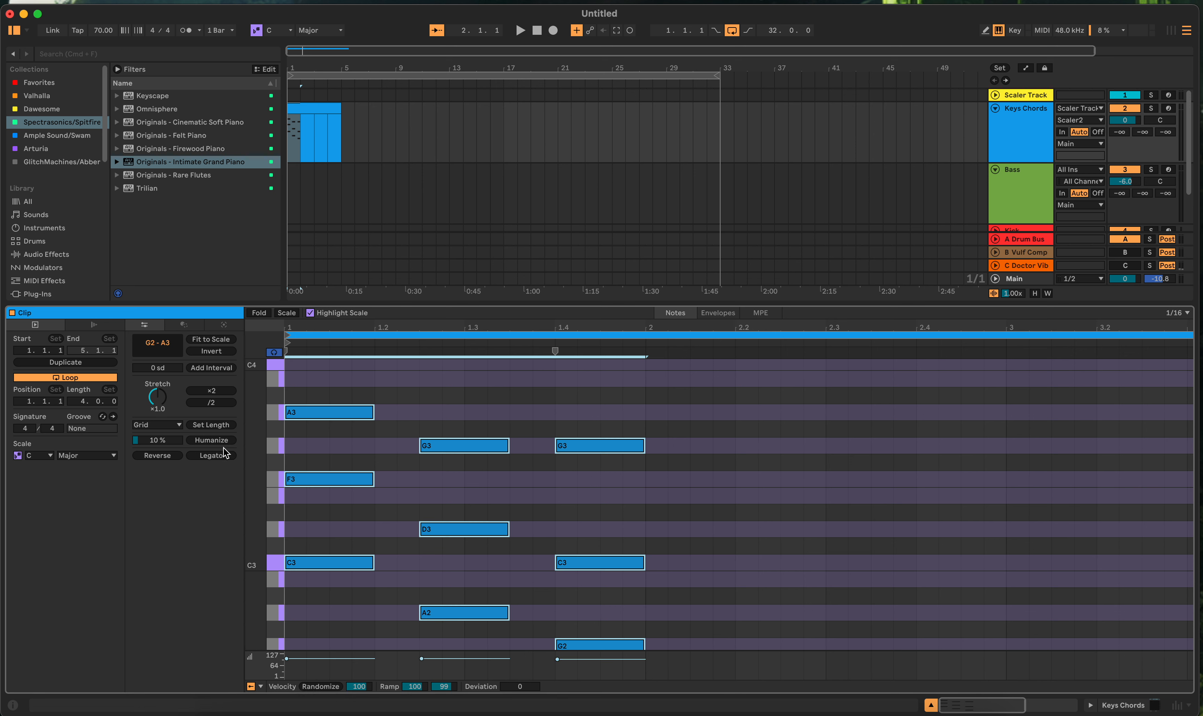
{"action": "left_click_drag", "start_coordinate": [143, 446], "coordinate": [143, 442]}
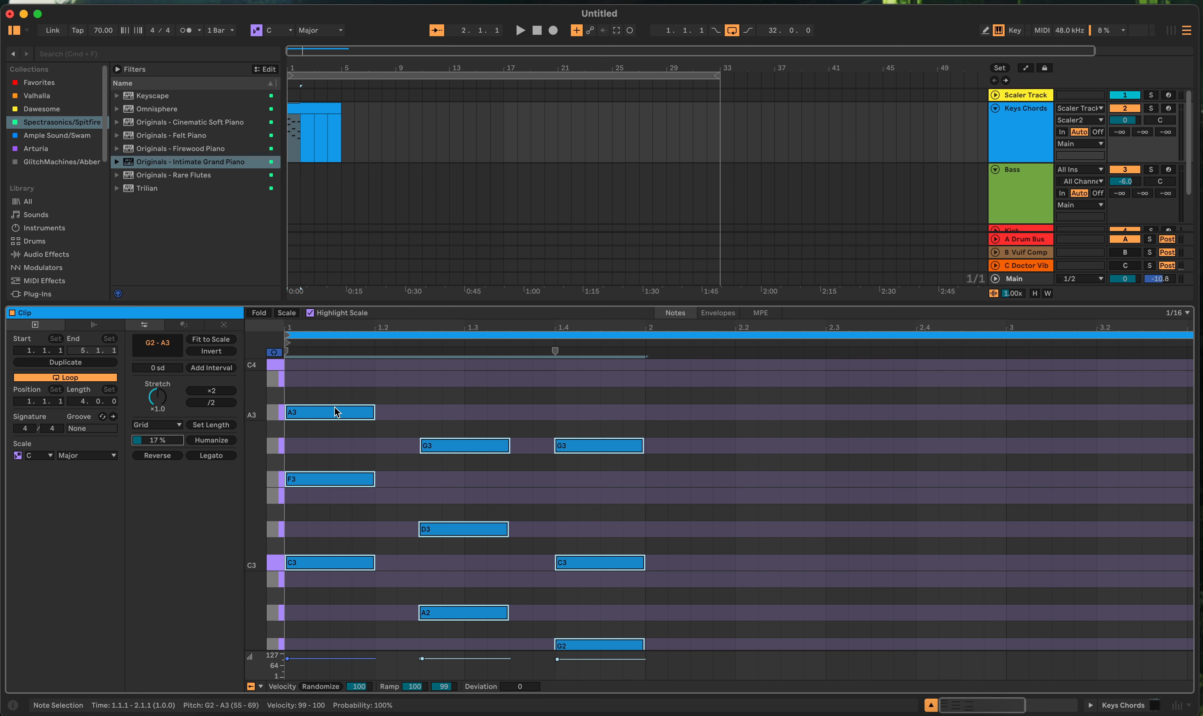
{"action": "left_click", "coordinate": [443, 413]}
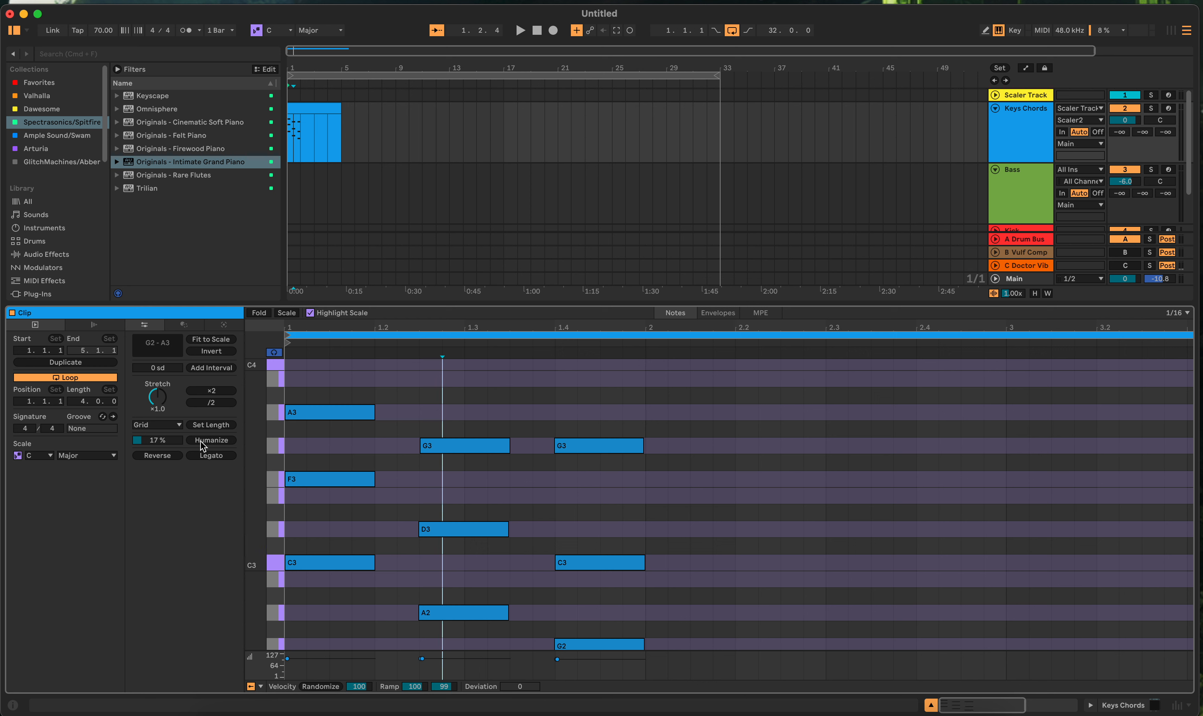
Step: Try Legato and Stretch on all the chord notes and return the notes to their previous lengths
{"action": "left_click", "coordinate": [213, 455]}
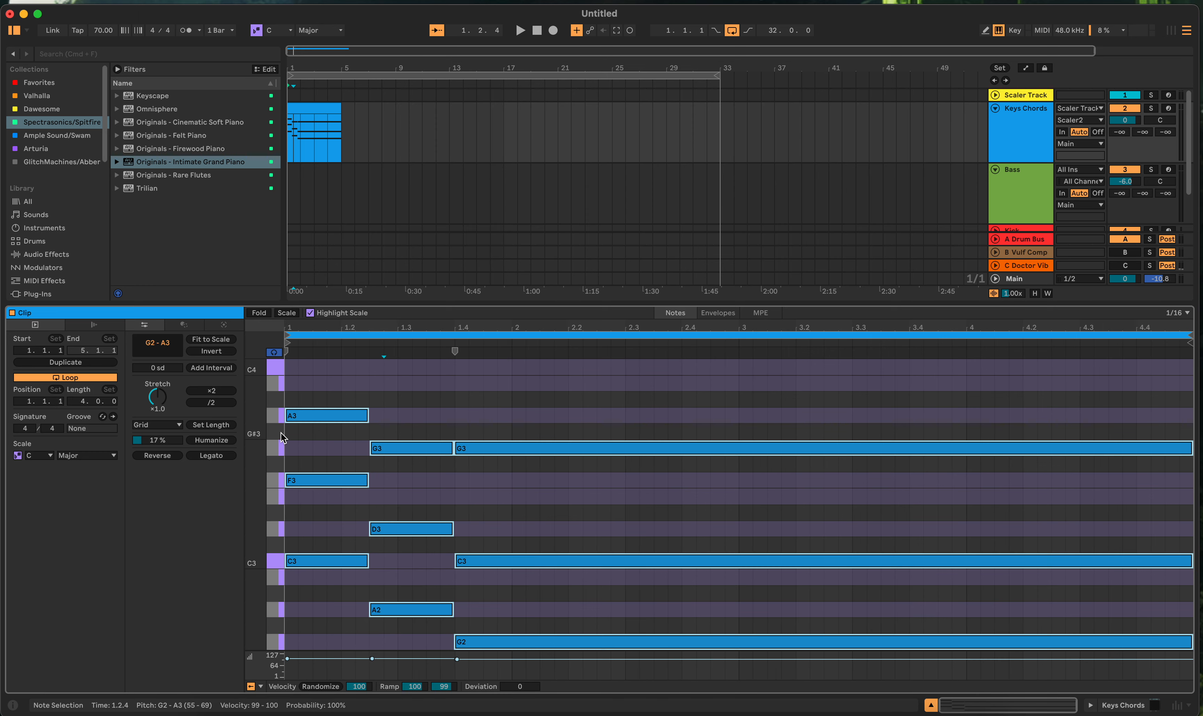
{"action": "key", "text": "super+z"}
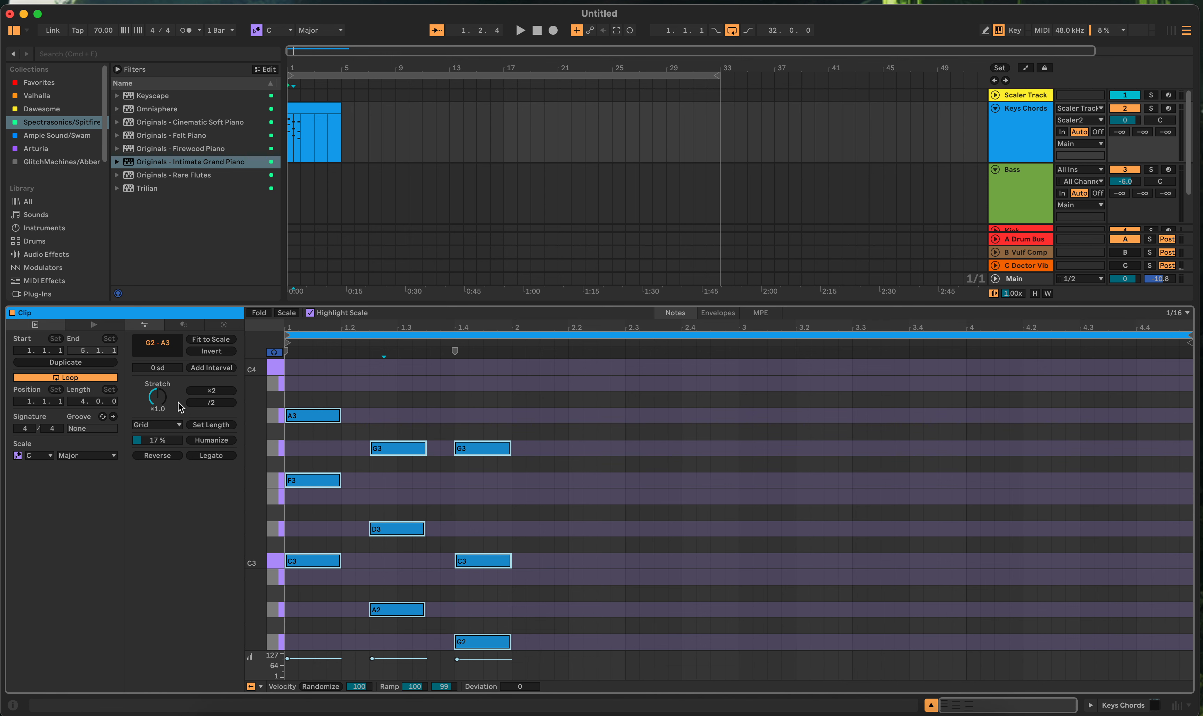
{"action": "left_click_drag", "start_coordinate": [157, 397], "coordinate": [181, 403]}
Step: Move the second chord's G3 down to F#3 and fit all the notes to the C major scale
{"action": "left_click", "coordinate": [373, 465]}
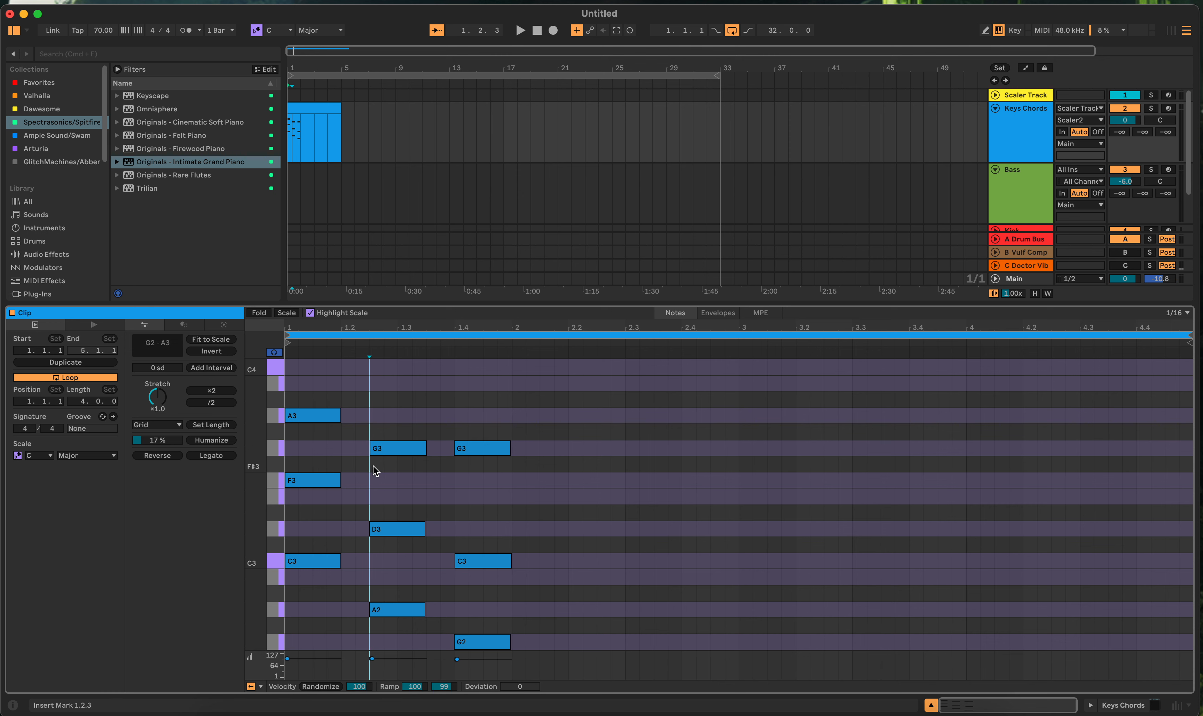
{"action": "left_click_drag", "start_coordinate": [389, 448], "coordinate": [392, 464]}
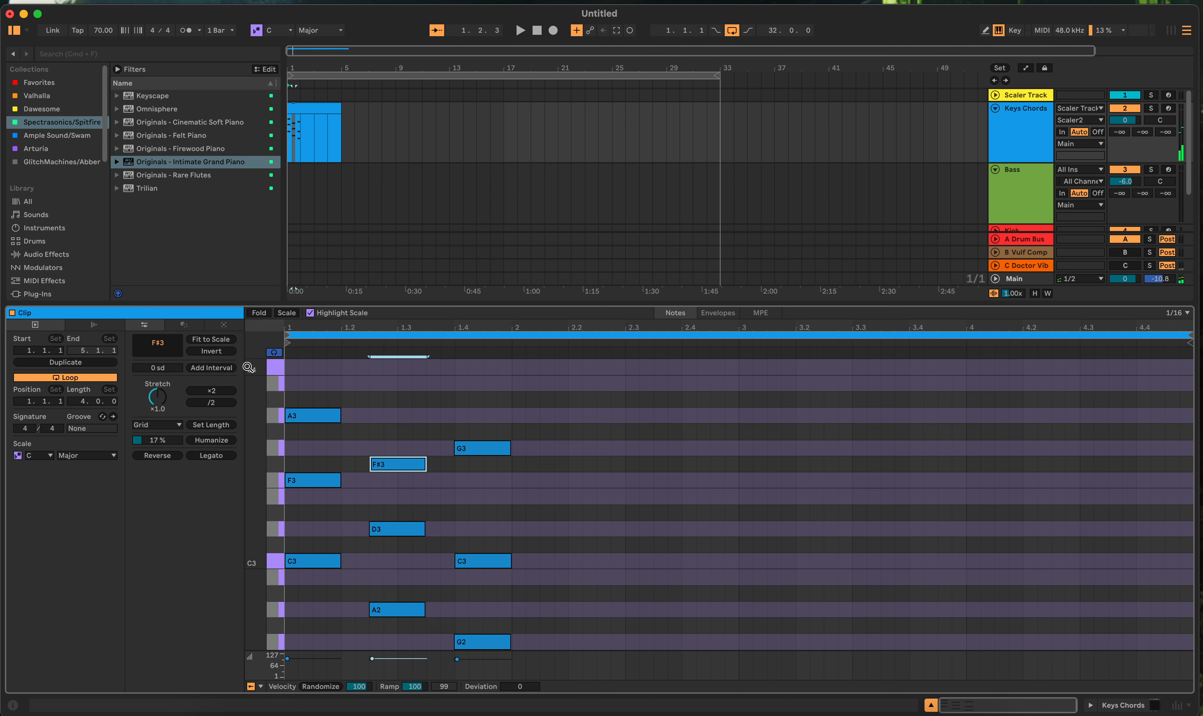
{"action": "left_click", "coordinate": [422, 397]}
{"action": "left_click_drag", "start_coordinate": [491, 398], "coordinate": [315, 669]}
{"action": "left_click", "coordinate": [219, 339]}
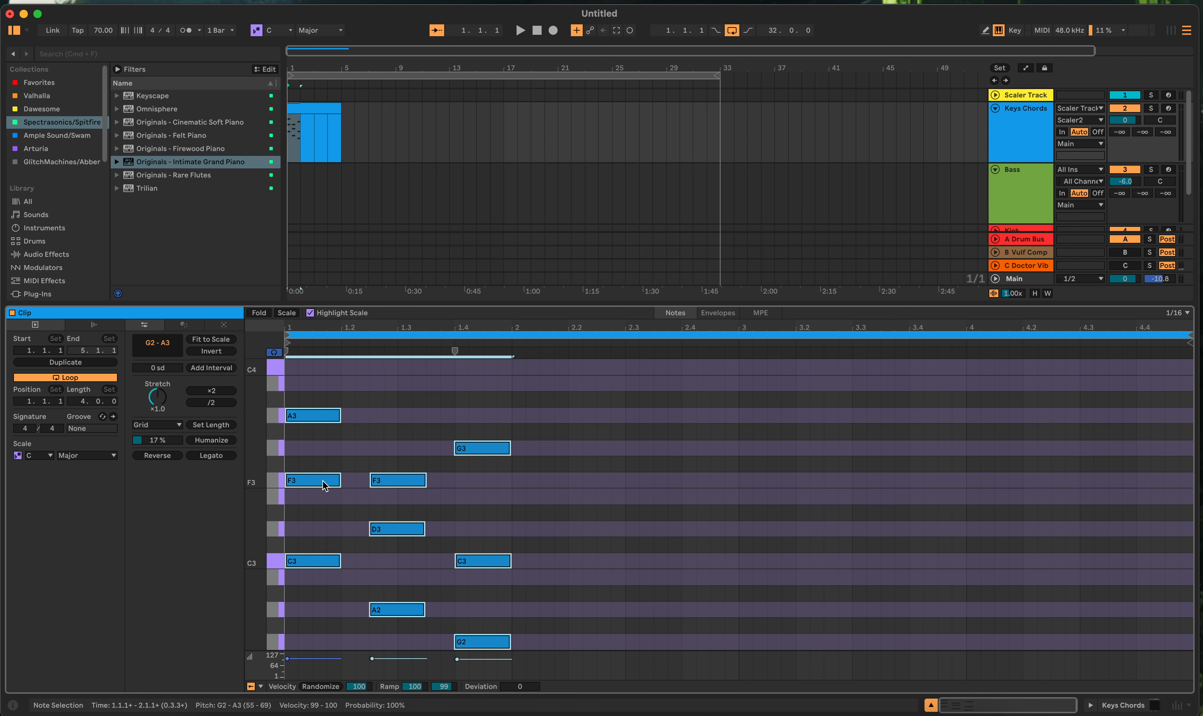
Step: Try Invert repeatedly on all the selected chord notes, ending on the original pitches
{"action": "left_click", "coordinate": [223, 351]}
{"action": "left_click", "coordinate": [223, 351]}
{"action": "left_click", "coordinate": [223, 351]}
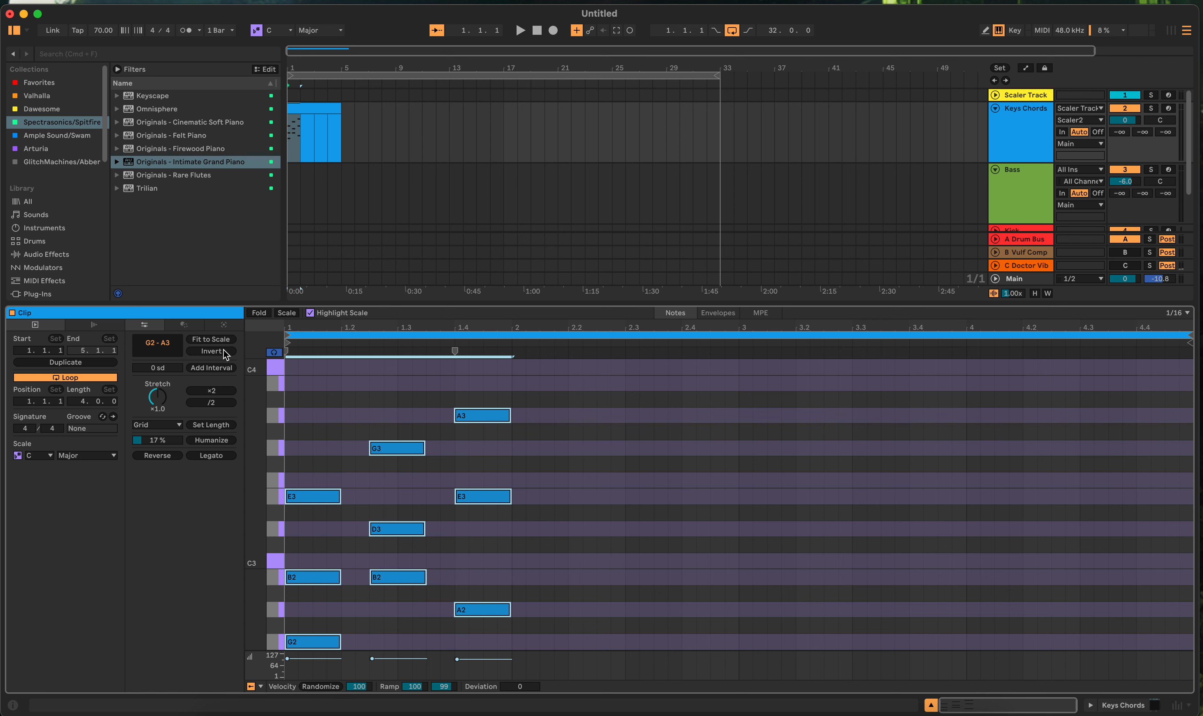
{"action": "left_click", "coordinate": [223, 351]}
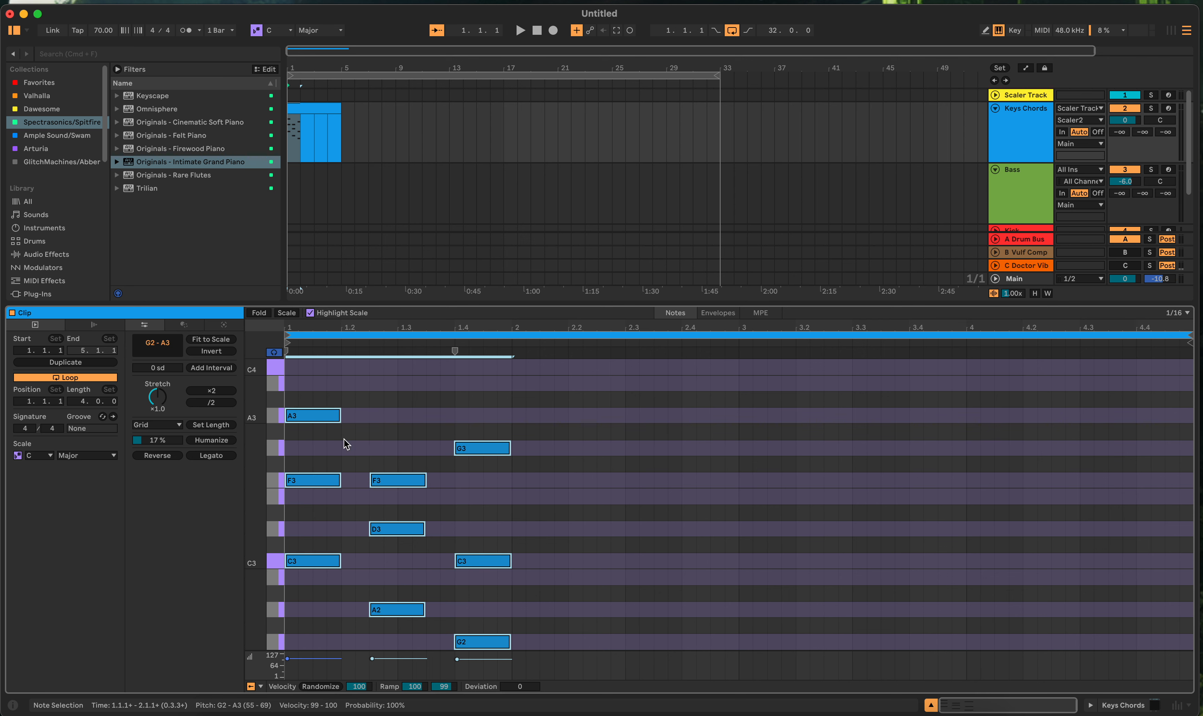
{"action": "left_click", "coordinate": [204, 351]}
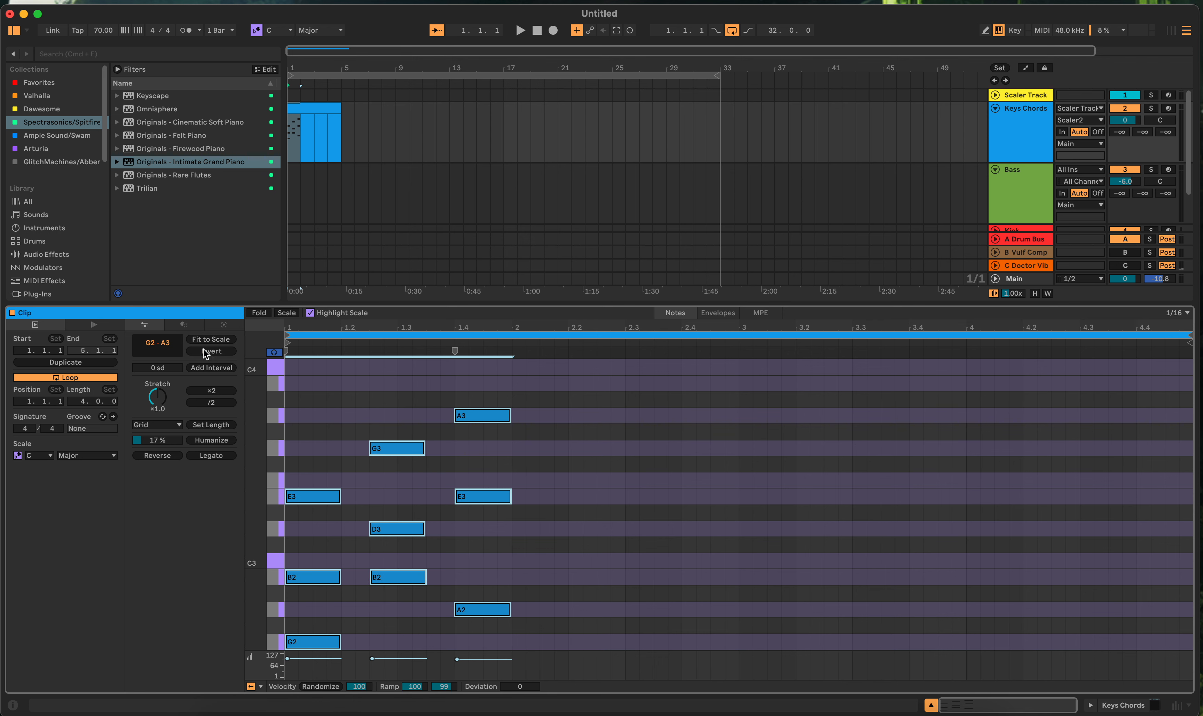
{"action": "left_click", "coordinate": [226, 354]}
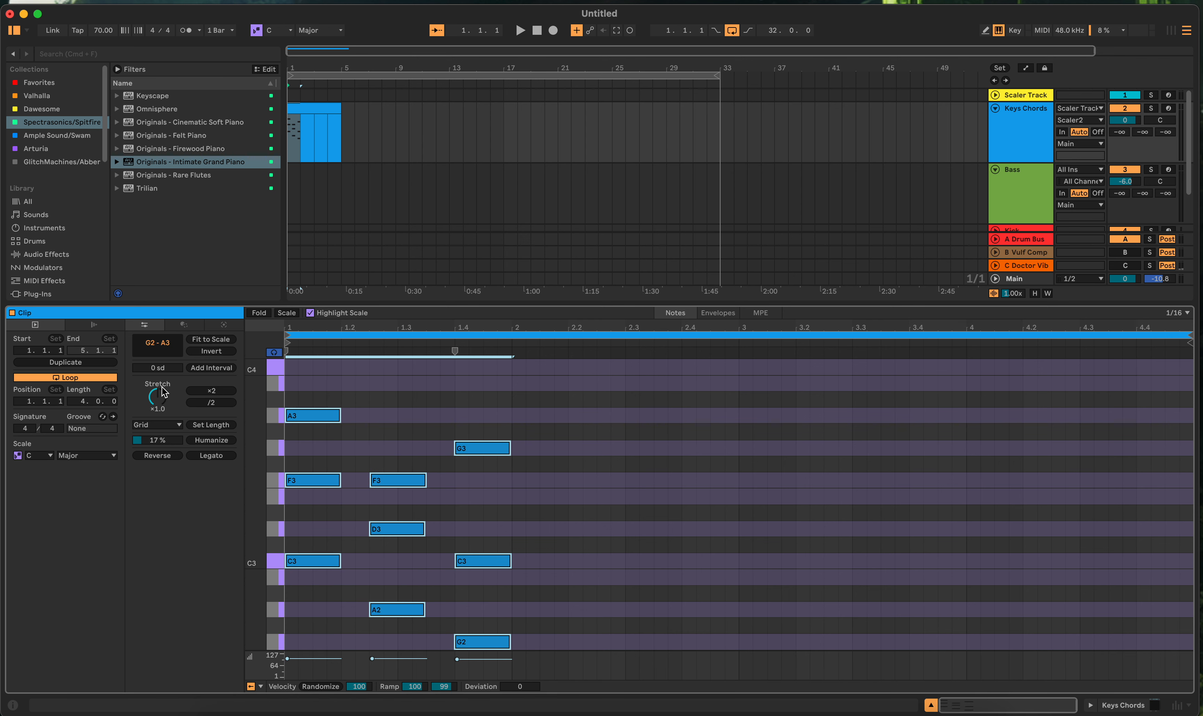
Step: Set the length of all selected chord notes to 1/16, and extend them with Fit to Time Range
{"action": "left_click", "coordinate": [168, 425]}
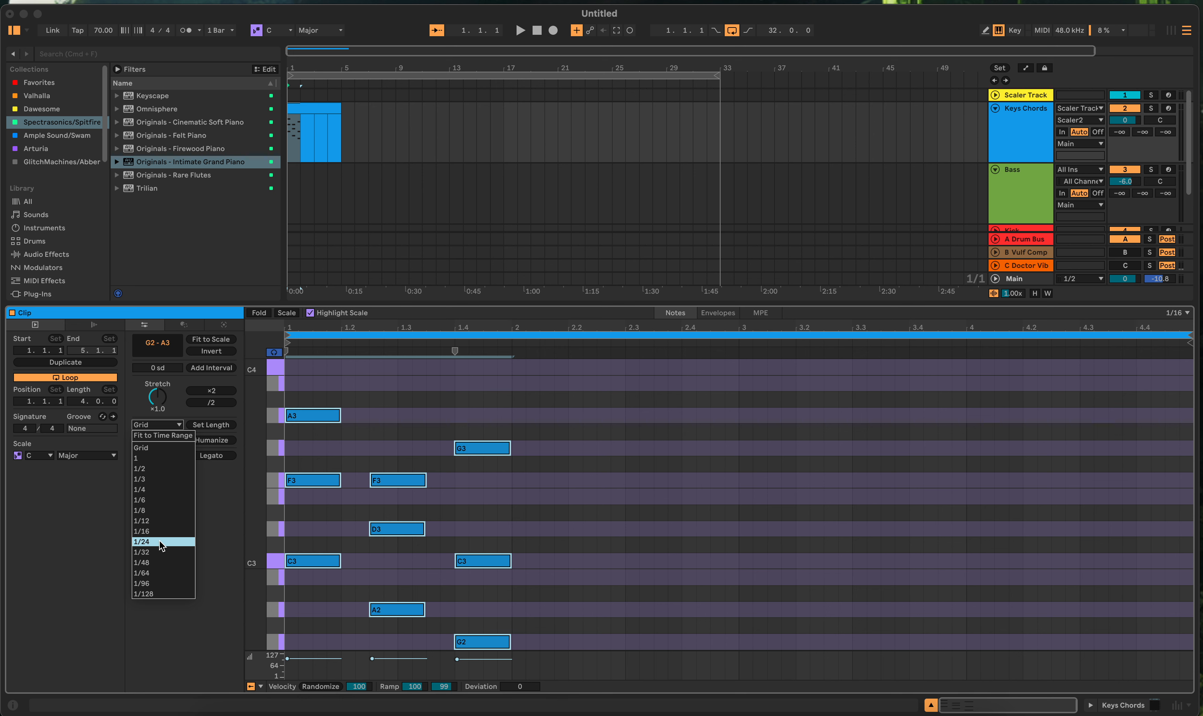
{"action": "left_click", "coordinate": [160, 531]}
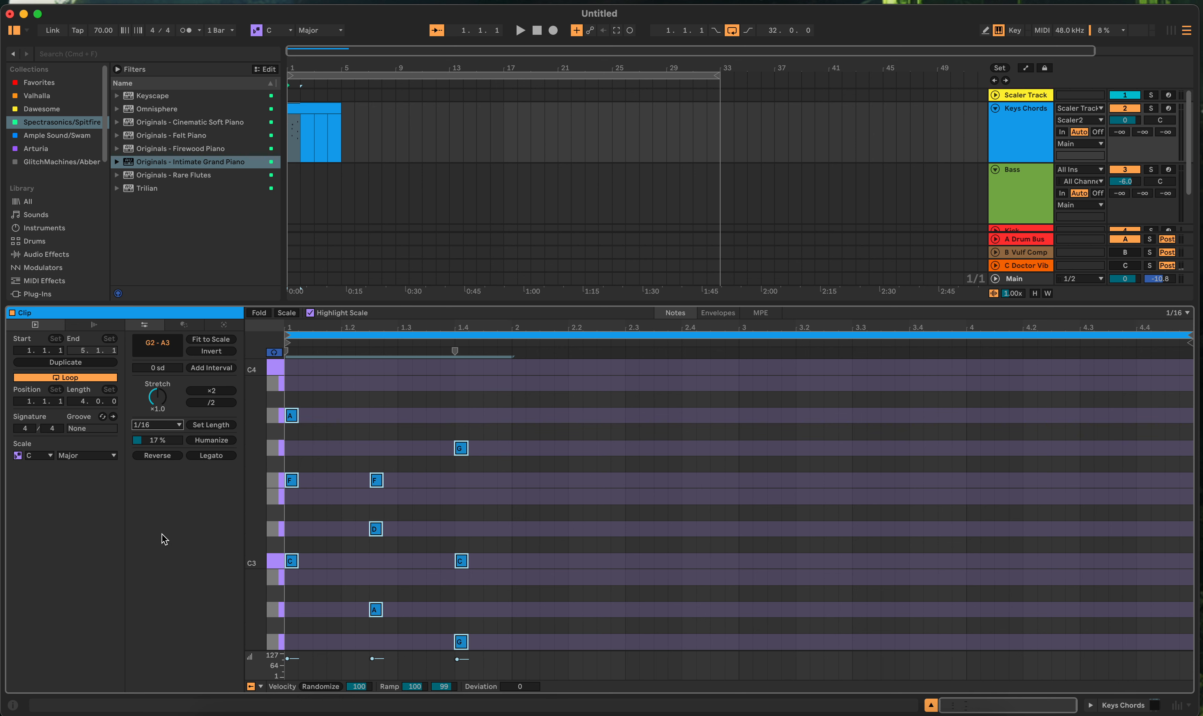
{"action": "left_click", "coordinate": [168, 425]}
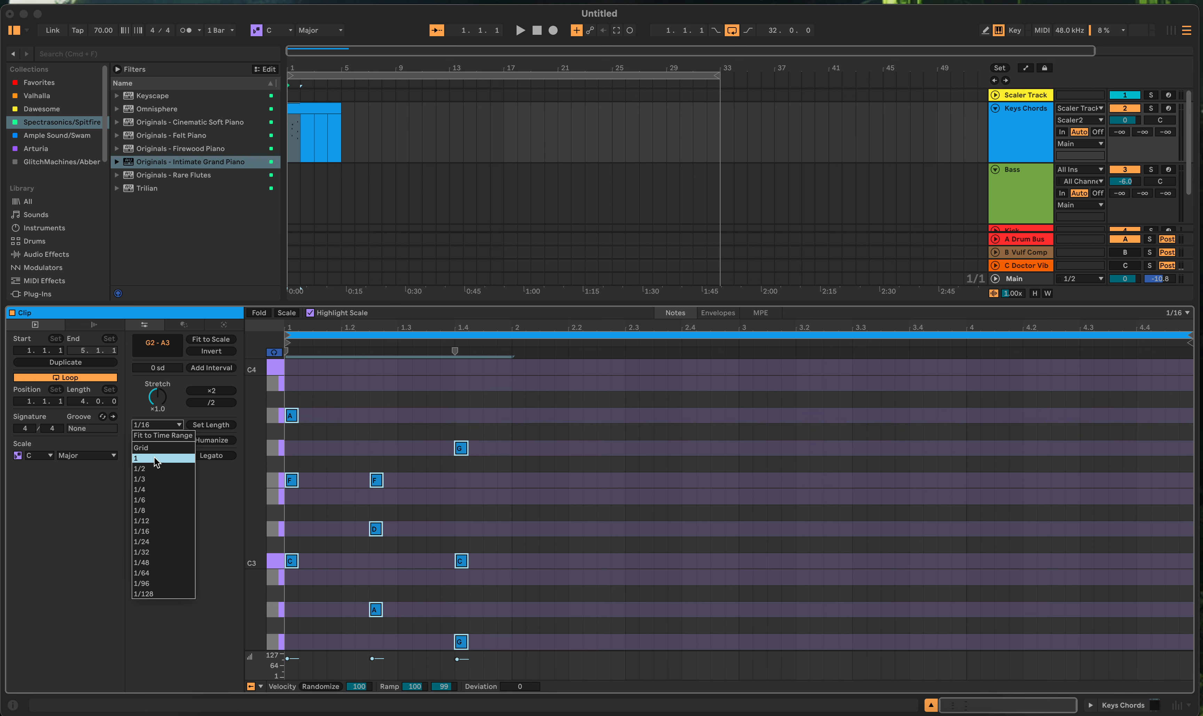
{"action": "left_click", "coordinate": [162, 434]}
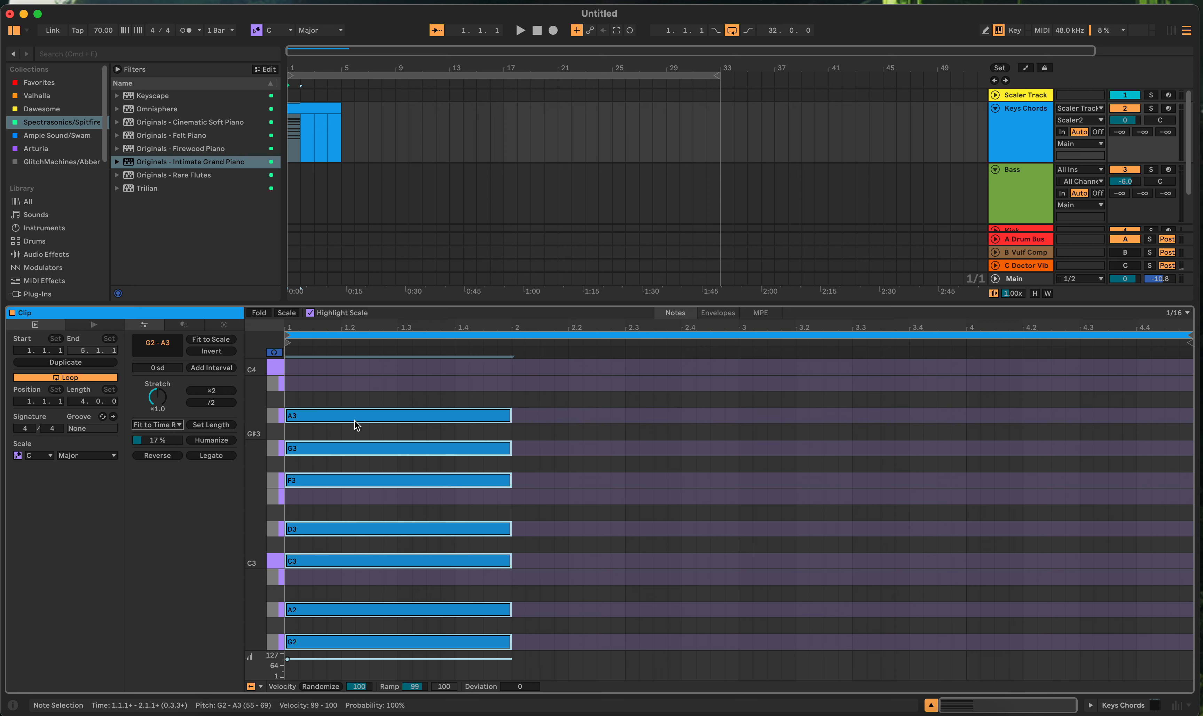
Step: Delete all the chord notes and add a single sixteenth note A3 at 1.1.1
{"action": "left_click_drag", "start_coordinate": [524, 393], "coordinate": [293, 661]}
{"action": "key", "text": "Delete"}
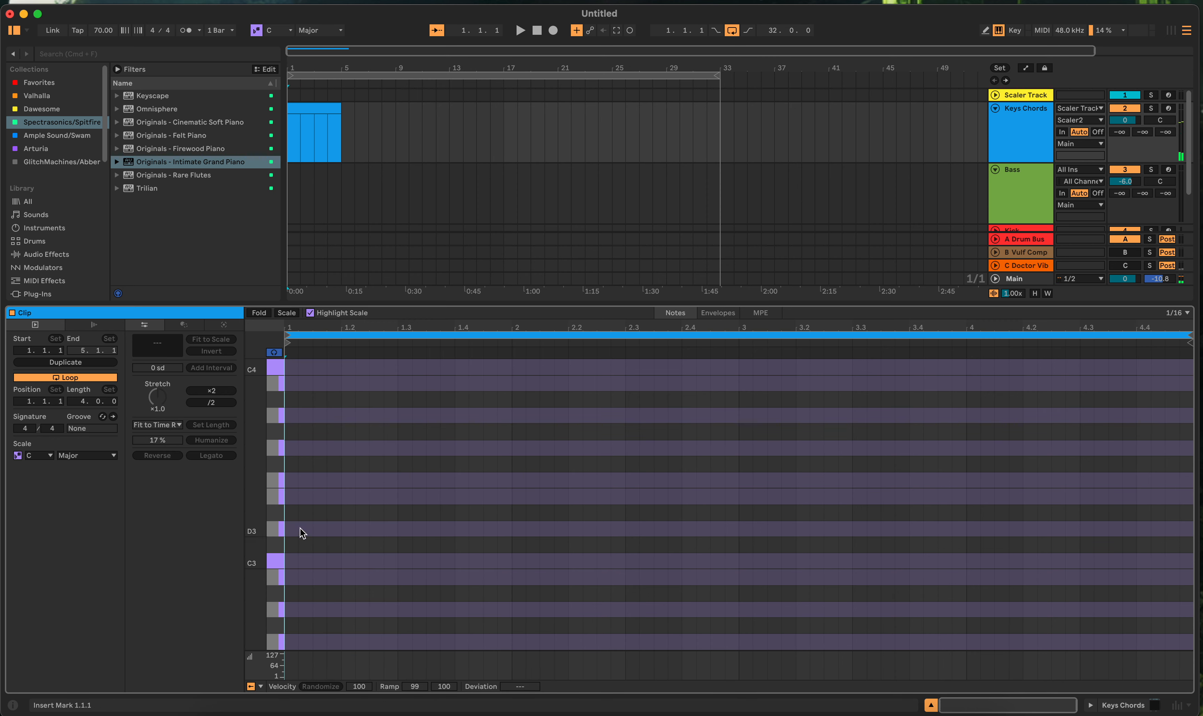
{"action": "double_click", "coordinate": [297, 417]}
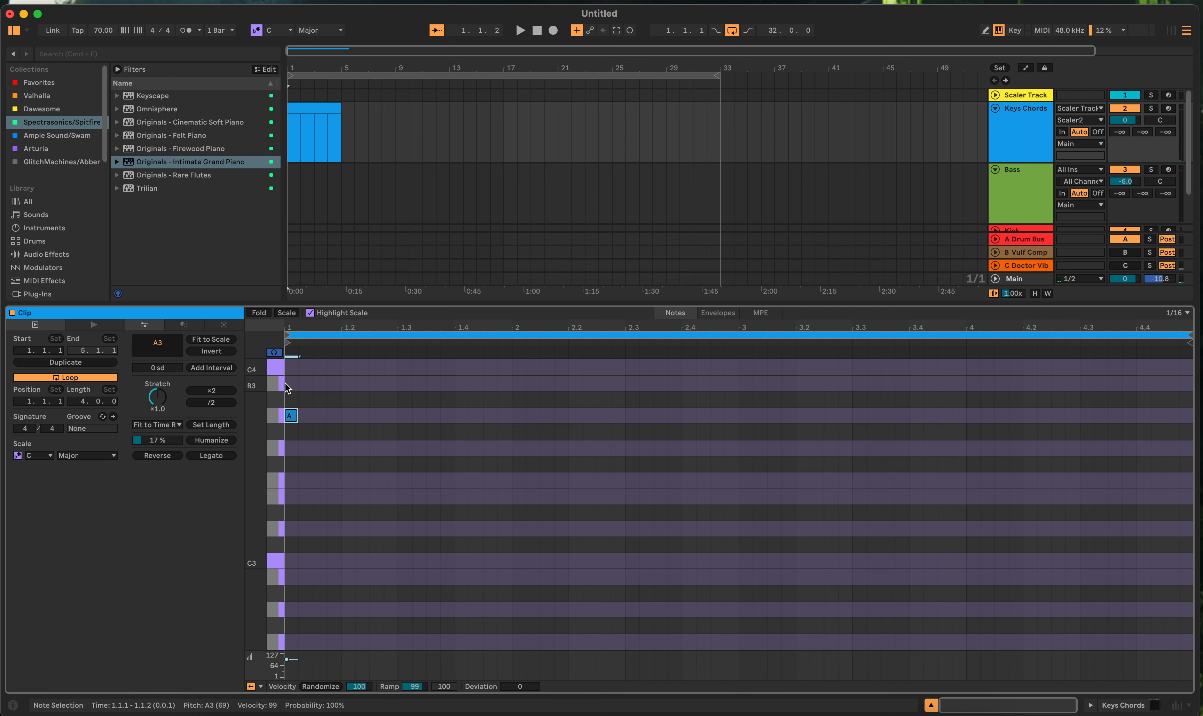
Step: Select the time range from 1.1.1 to 5.1.1 and fit the A3 note to it
{"action": "left_click_drag", "start_coordinate": [288, 386], "coordinate": [1169, 481]}
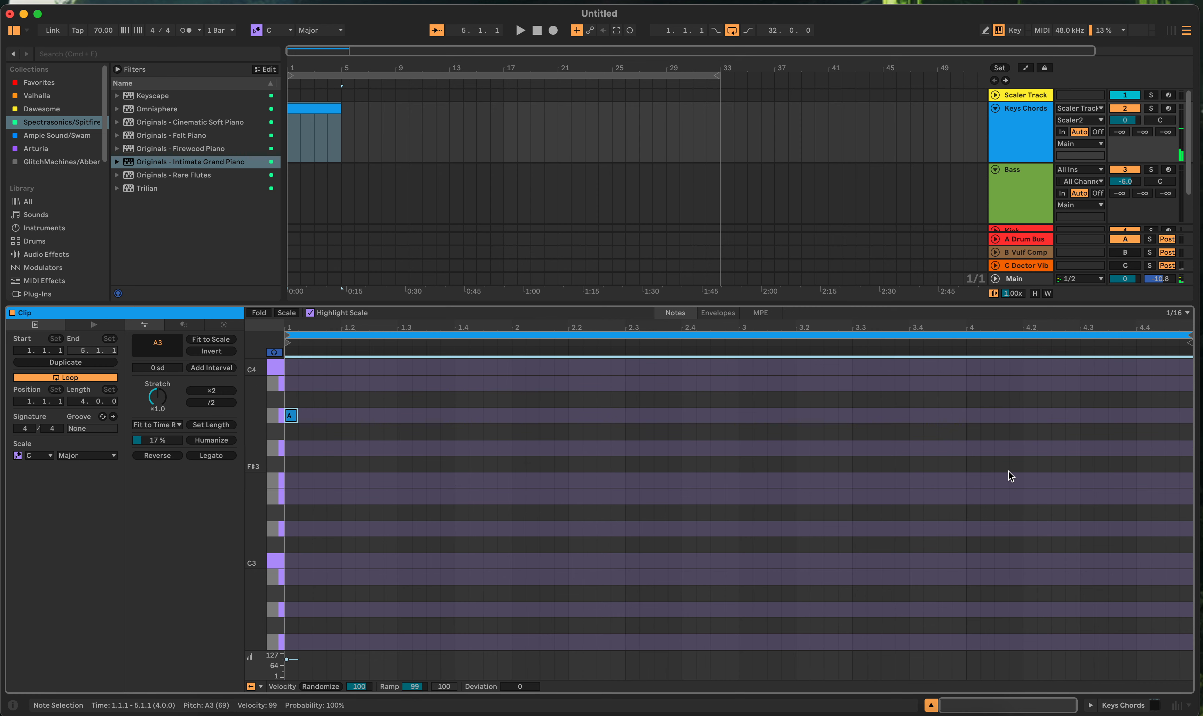
{"action": "right_click", "coordinate": [751, 439]}
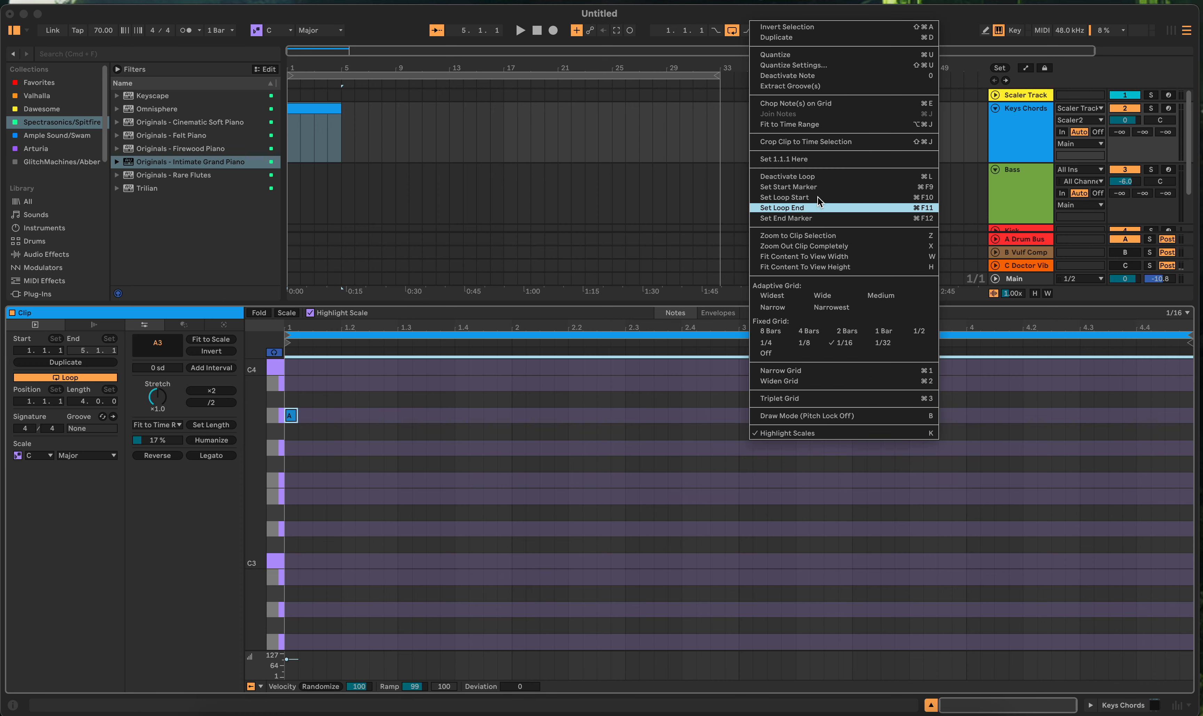
{"action": "left_click", "coordinate": [830, 123]}
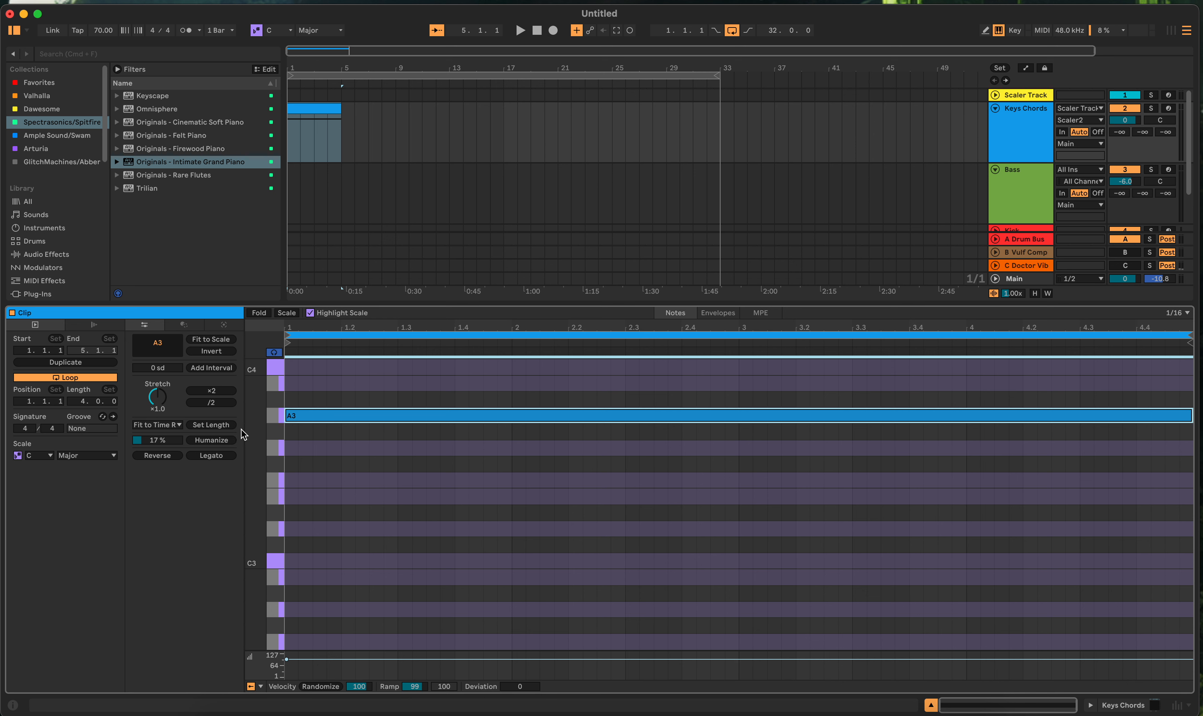
Step: Set the A3 note's length to the Grid value
{"action": "left_click", "coordinate": [171, 425]}
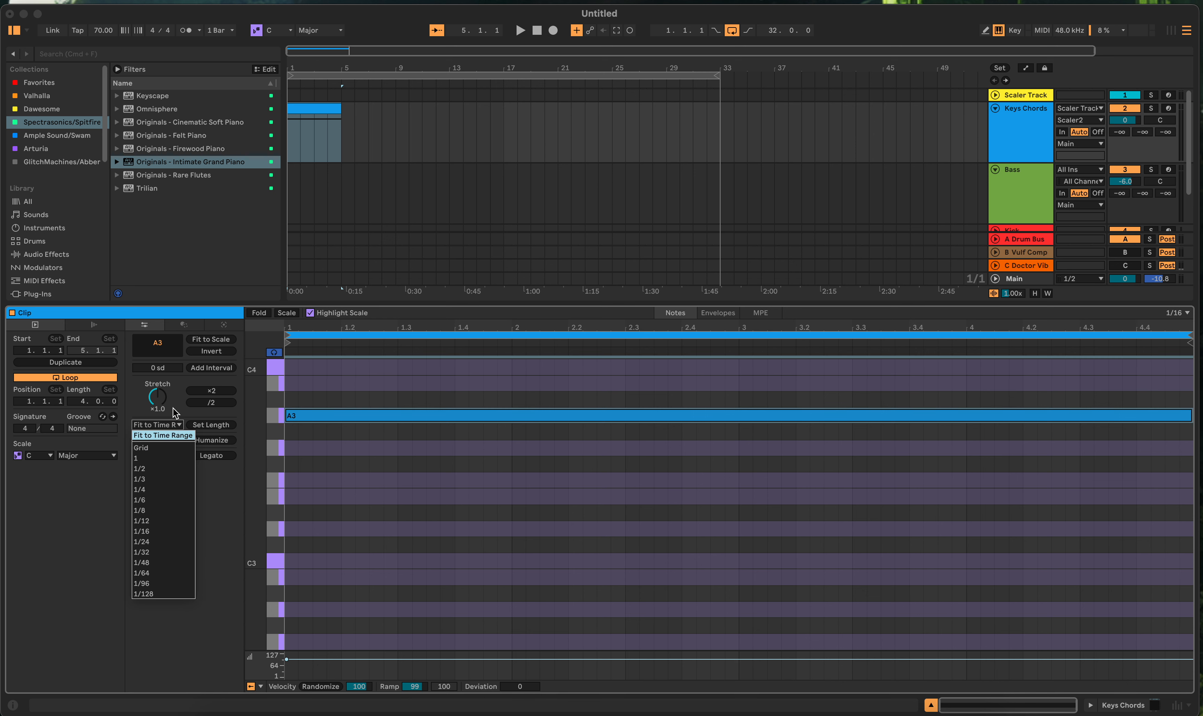
{"action": "left_click", "coordinate": [172, 416]}
{"action": "left_click", "coordinate": [174, 425]}
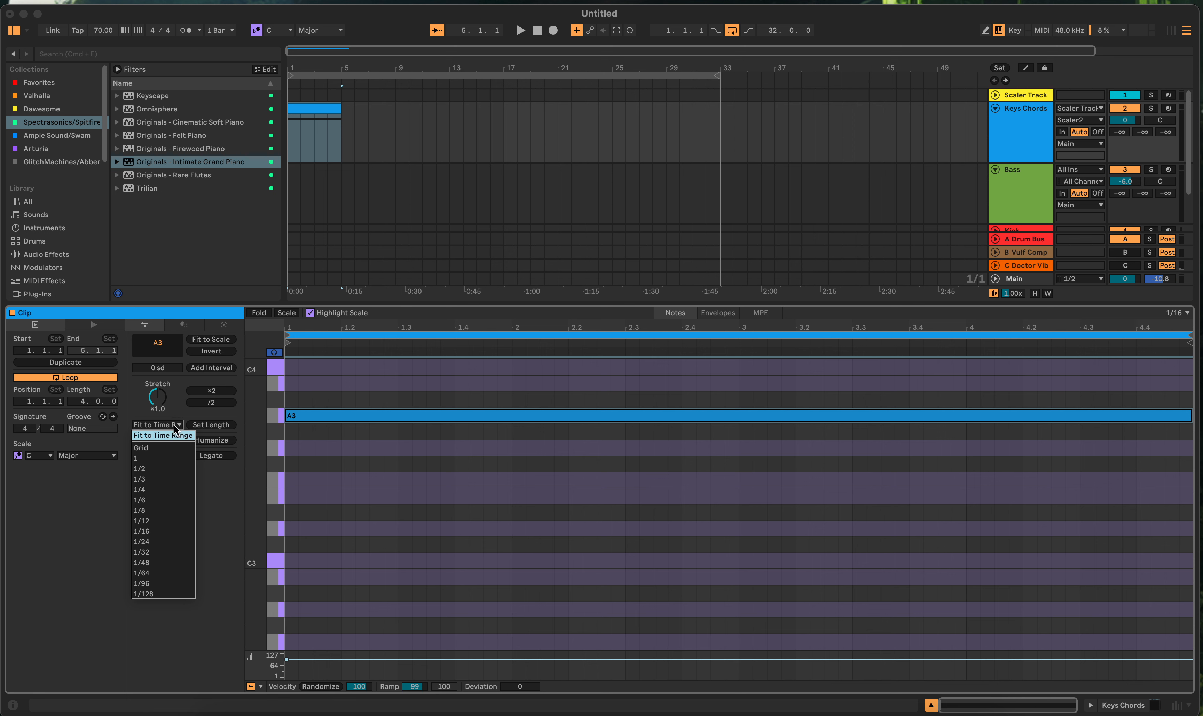
{"action": "left_click", "coordinate": [159, 442]}
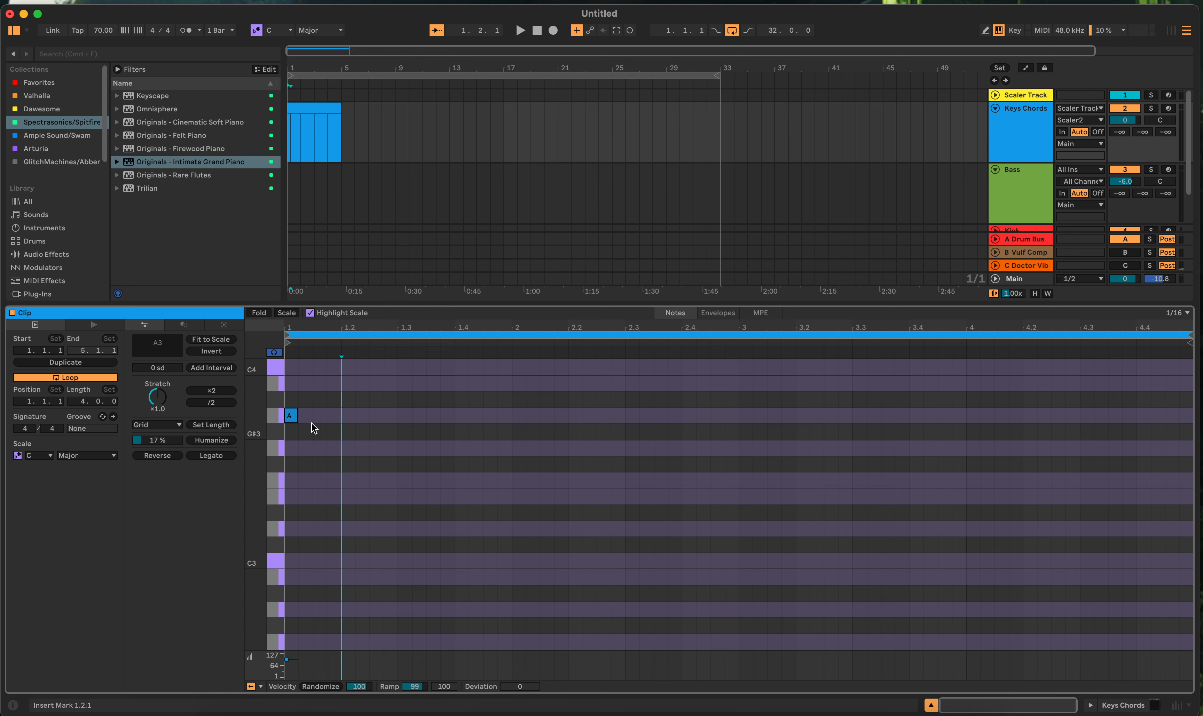
Step: Choose Fit to Time Range as the note length option and extend A3 across the range from 1.1.1 to 5.1.1
{"action": "left_click", "coordinate": [163, 425]}
{"action": "left_click", "coordinate": [160, 436]}
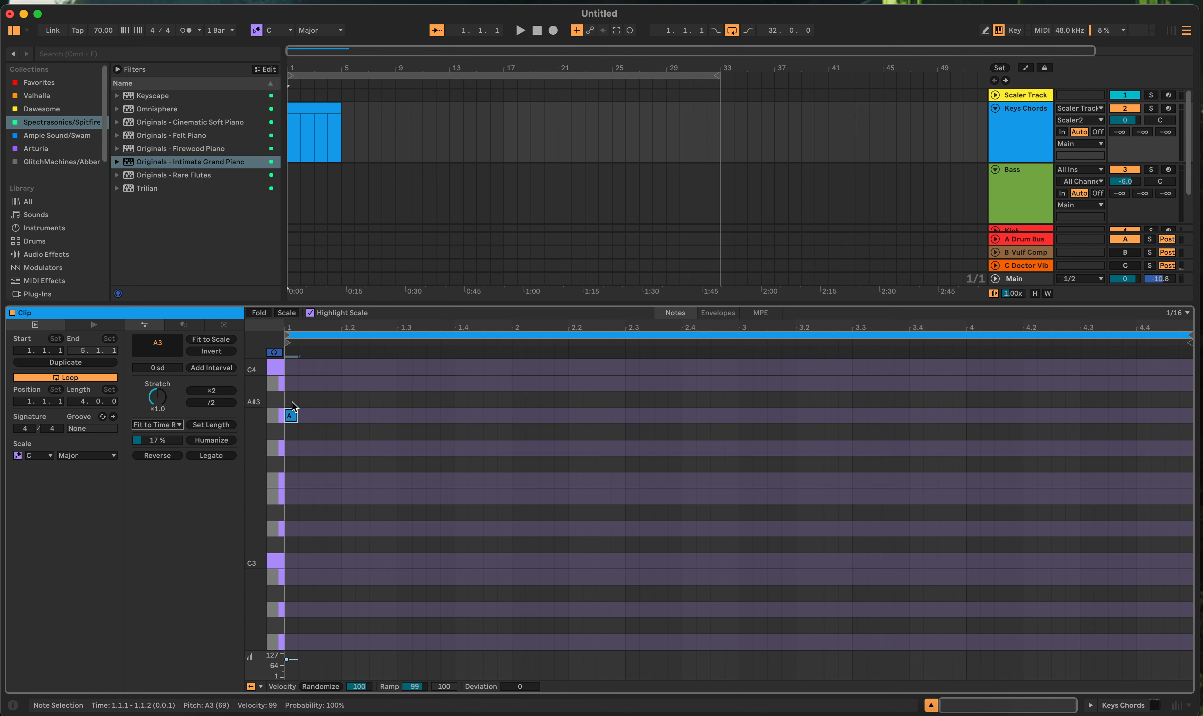
{"action": "left_click_drag", "start_coordinate": [289, 388], "coordinate": [1197, 459]}
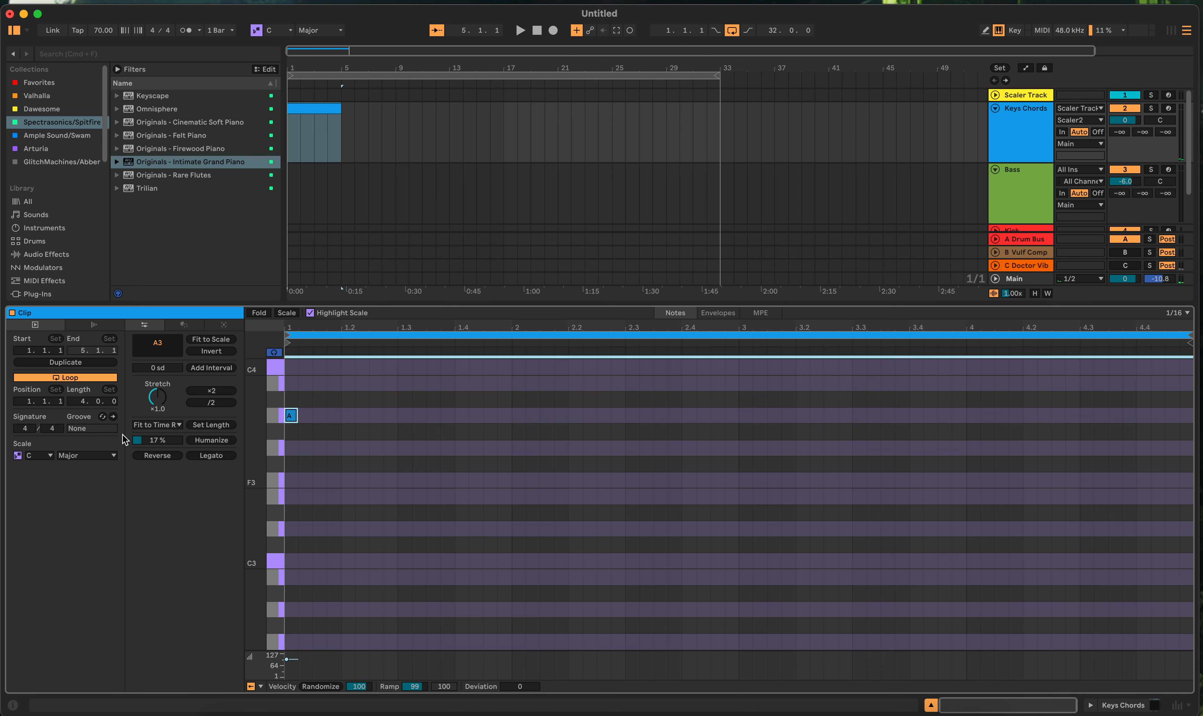
{"action": "left_click", "coordinate": [157, 424]}
{"action": "left_click", "coordinate": [151, 435]}
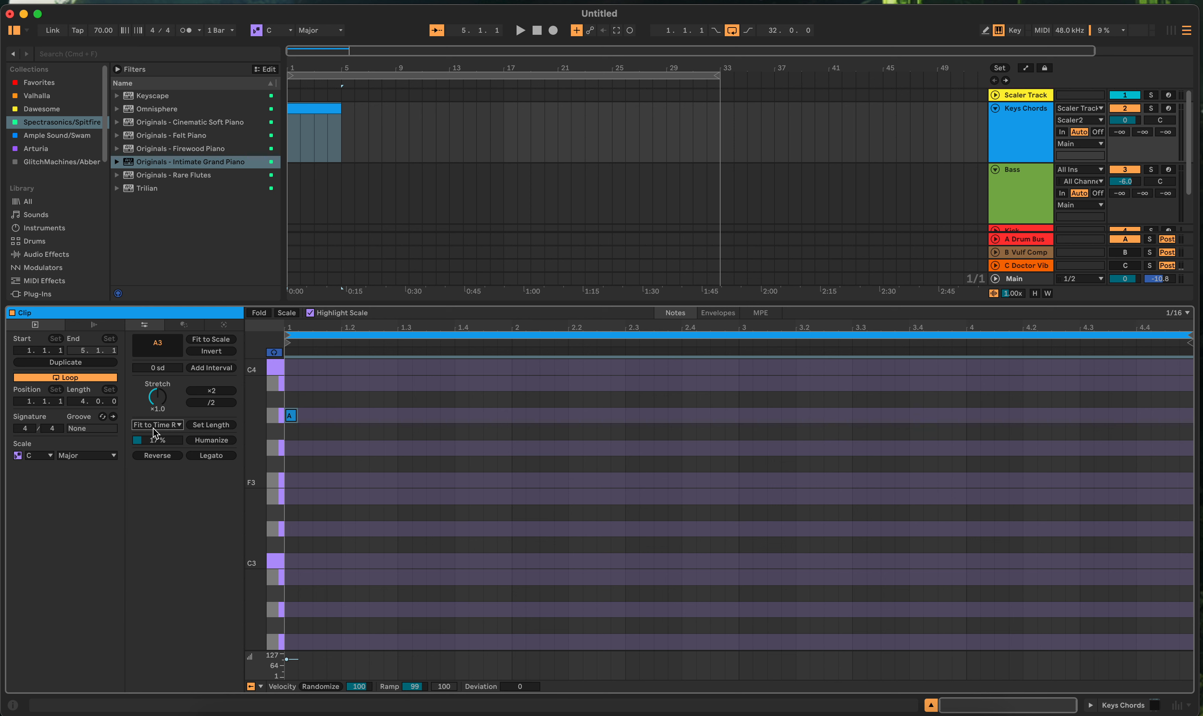
{"action": "left_click", "coordinate": [153, 423]}
{"action": "left_click", "coordinate": [154, 434]}
{"action": "left_click", "coordinate": [155, 428]}
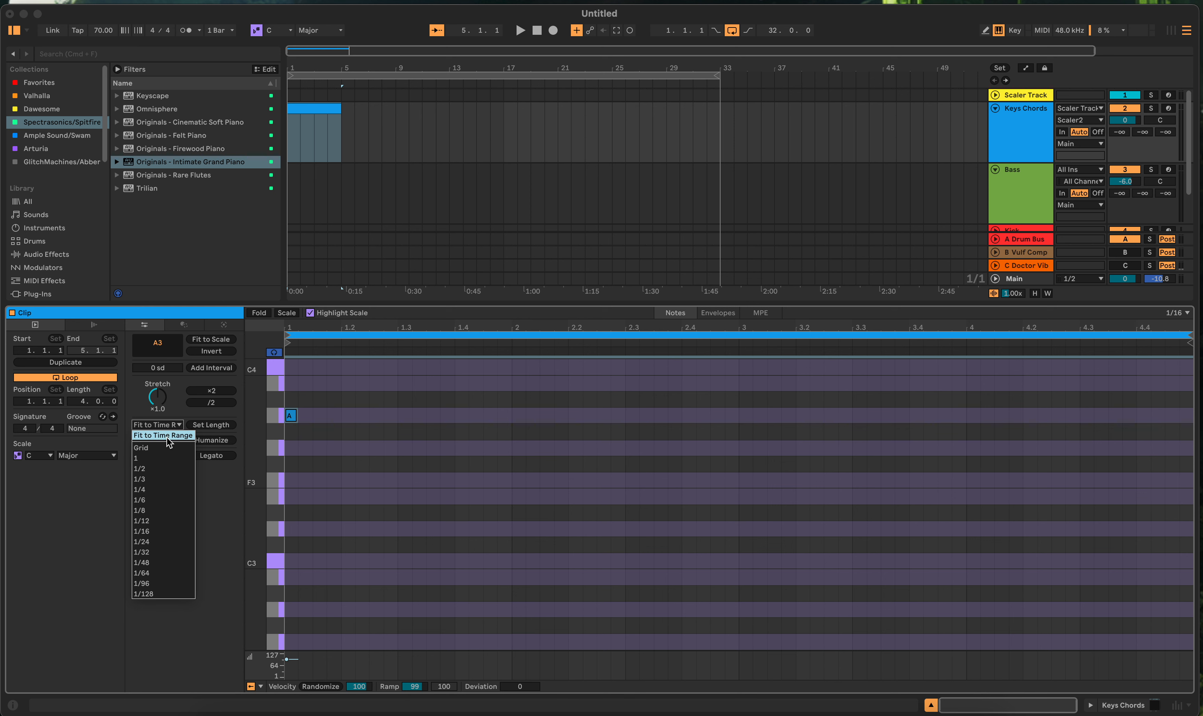
{"action": "left_click", "coordinate": [166, 437]}
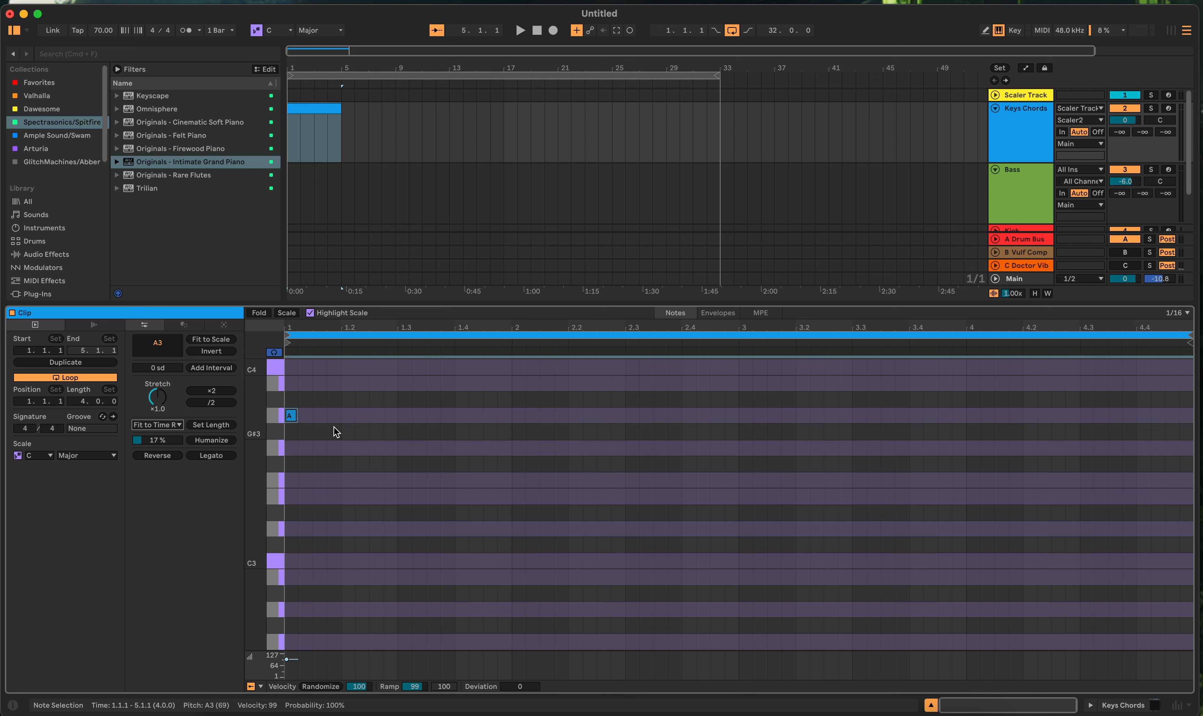
{"action": "left_click", "coordinate": [293, 418]}
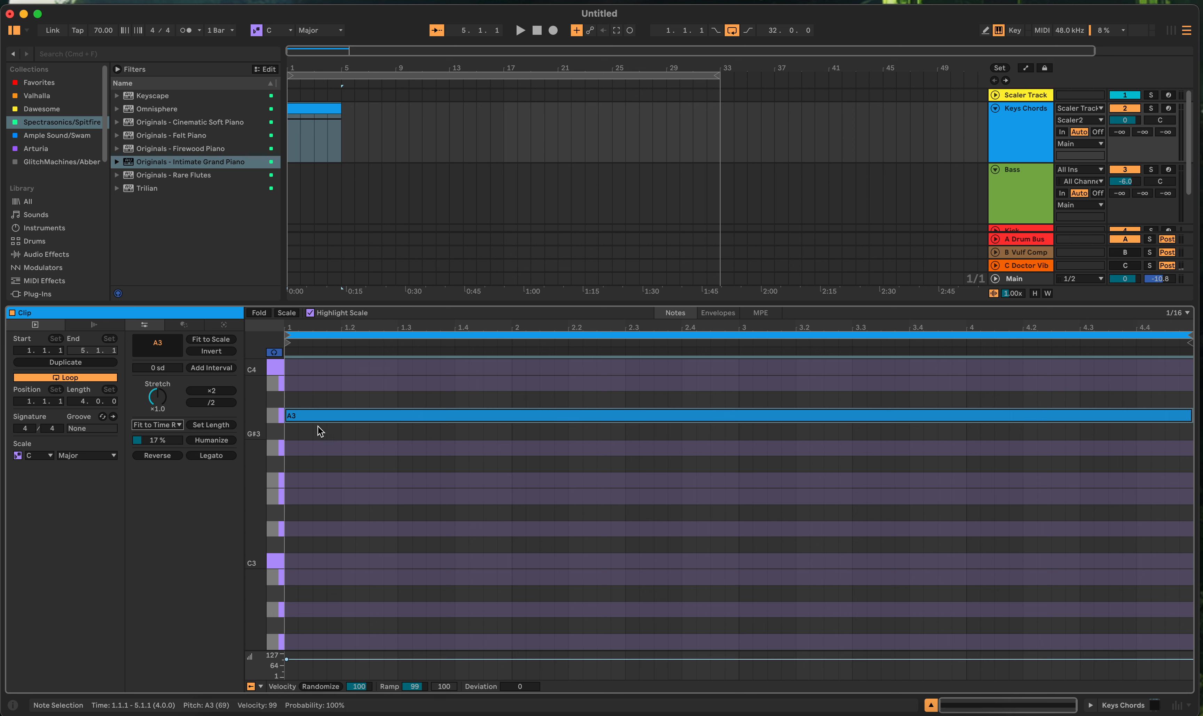
Step: Set A3's length to the Grid value and back to the full selected range with Fit to Time Range
{"action": "left_click", "coordinate": [180, 424]}
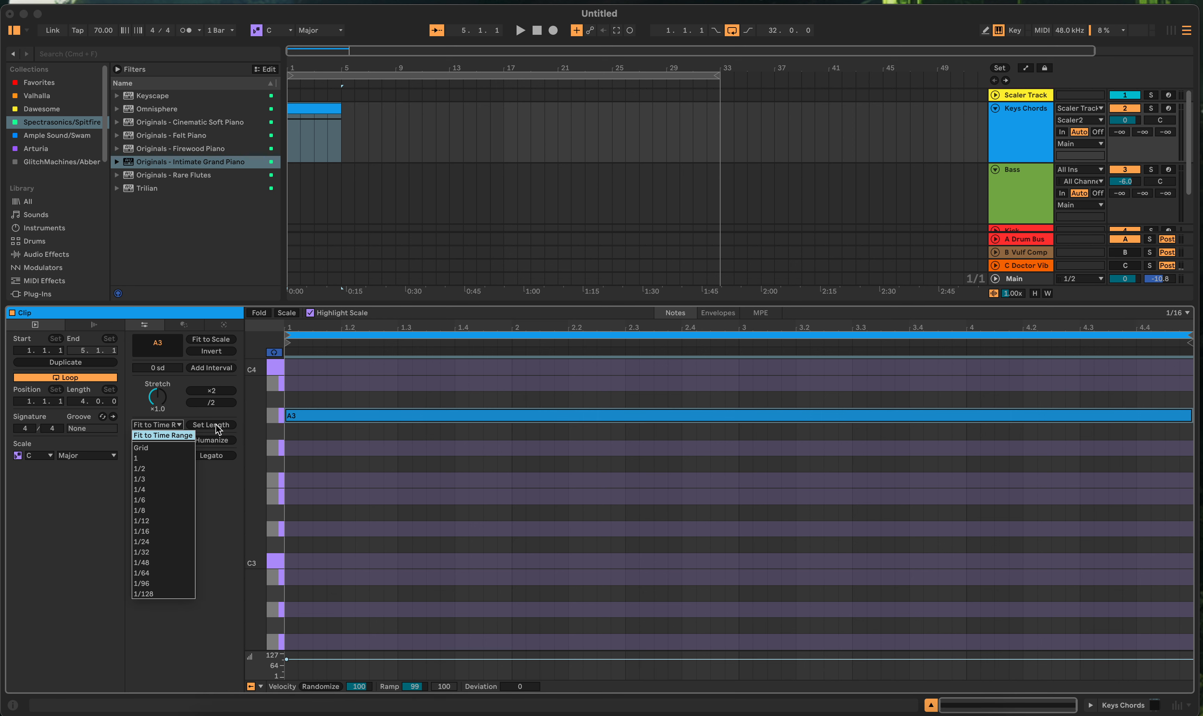
{"action": "left_click", "coordinate": [179, 447]}
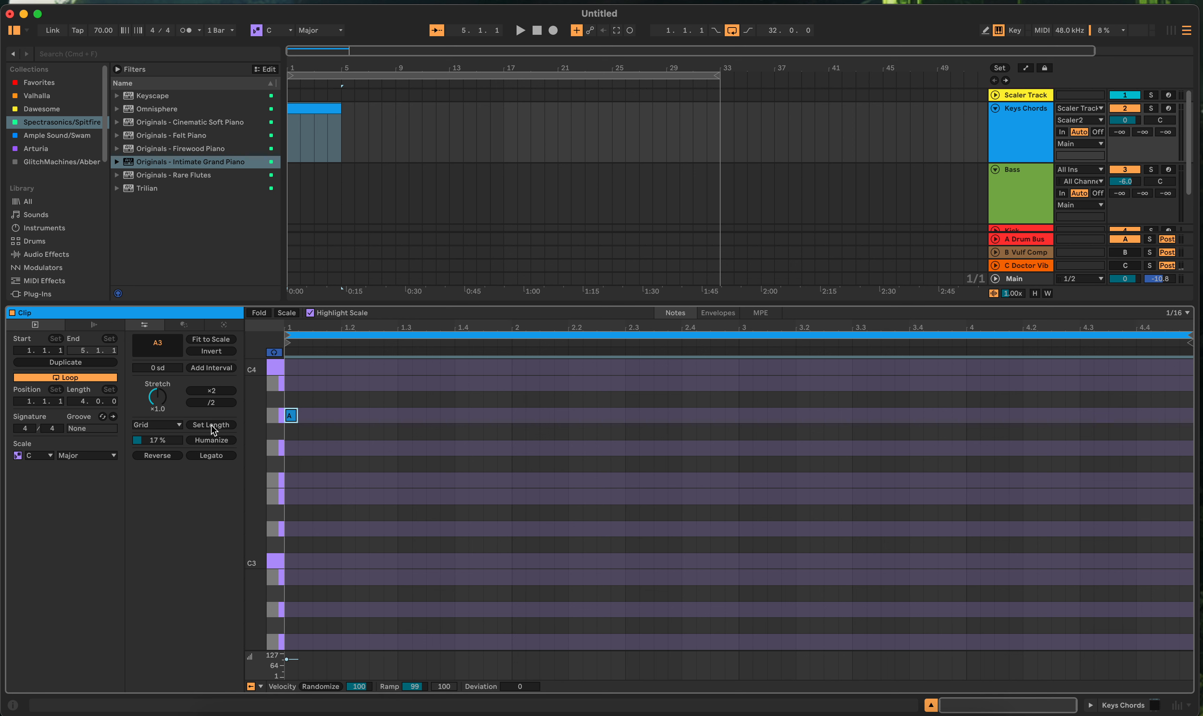
{"action": "left_click", "coordinate": [175, 425]}
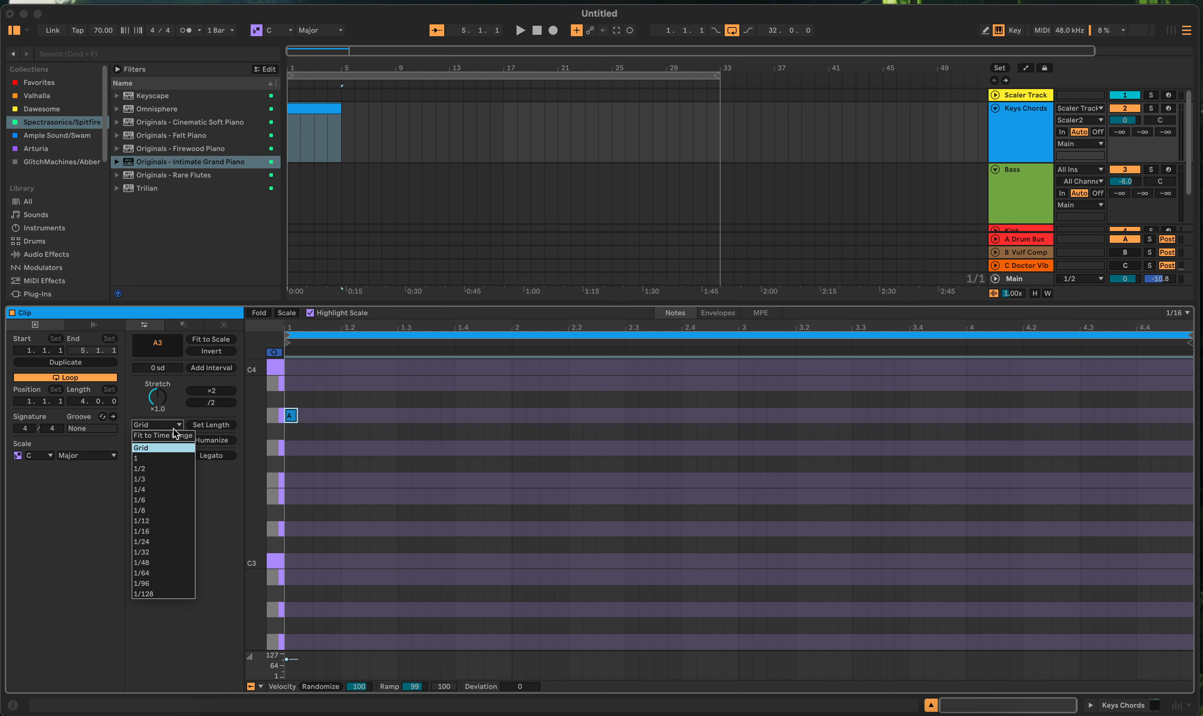
{"action": "left_click", "coordinate": [166, 435]}
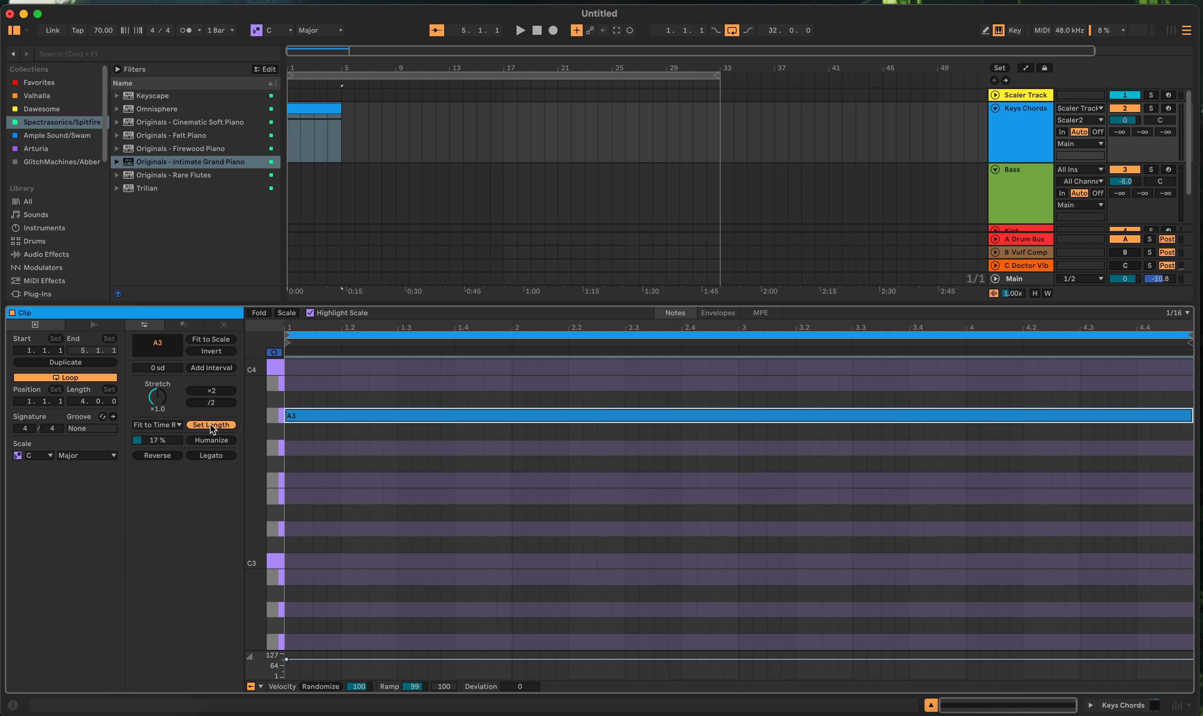
Step: Set the A3 note's length to 1/16 and place the insert marker at 1.2.1
{"action": "left_click", "coordinate": [176, 426]}
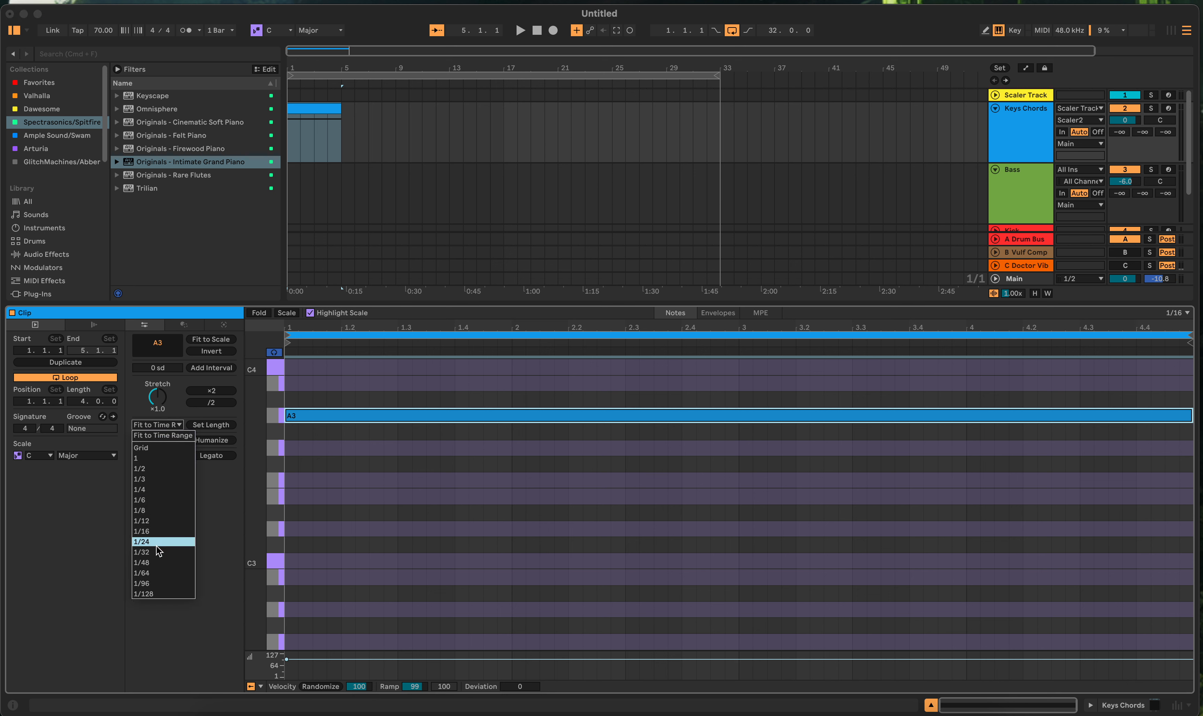
{"action": "left_click", "coordinate": [161, 533]}
{"action": "left_click", "coordinate": [337, 424]}
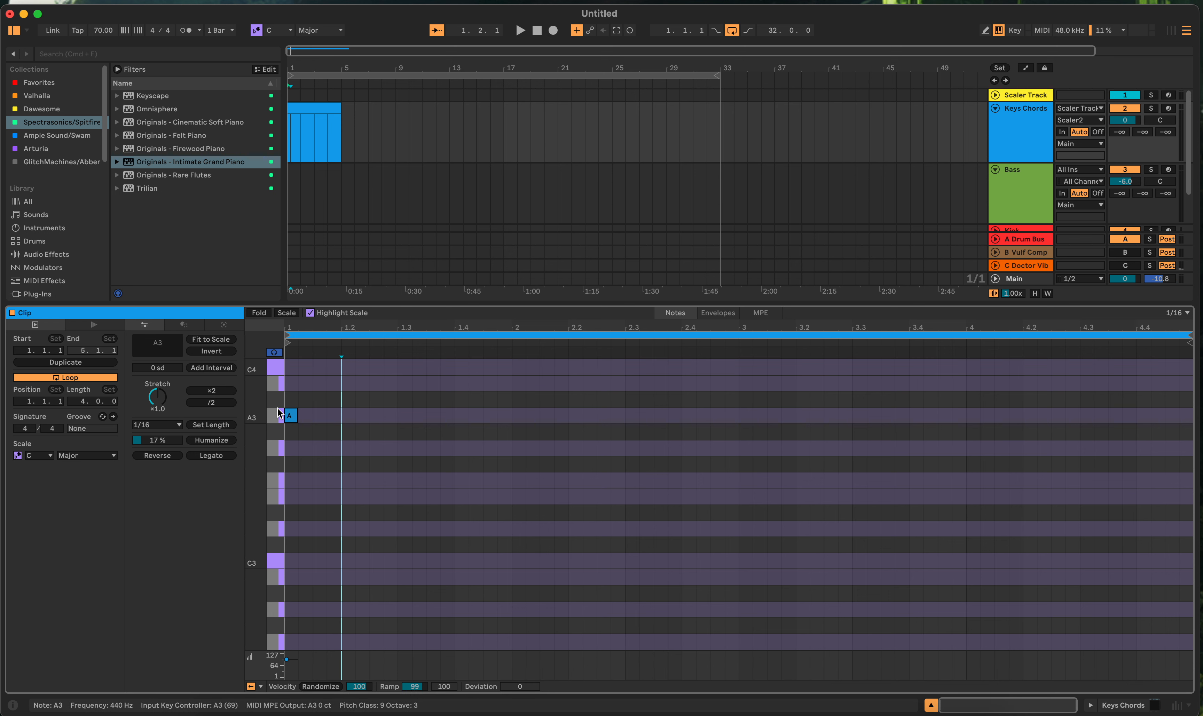
Step: Switch the note length option to Grid and lengthen A3 to one full bar, ending at 2.1.1
{"action": "left_click", "coordinate": [173, 425]}
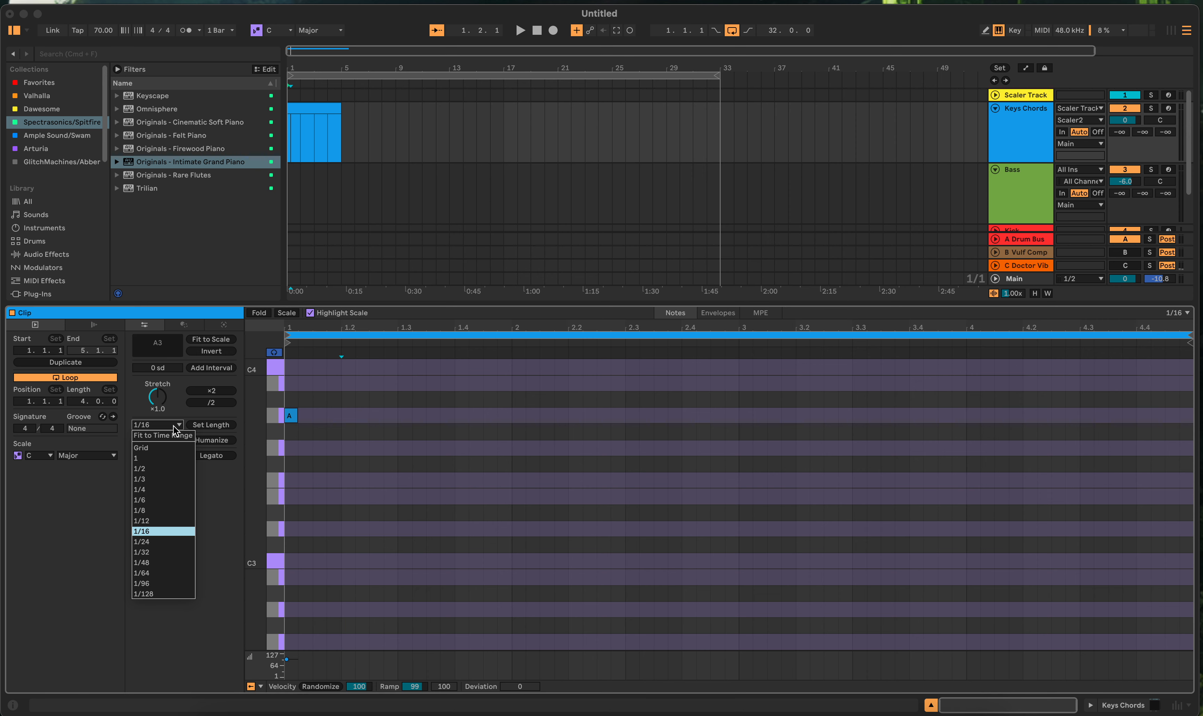
{"action": "left_click", "coordinate": [172, 446]}
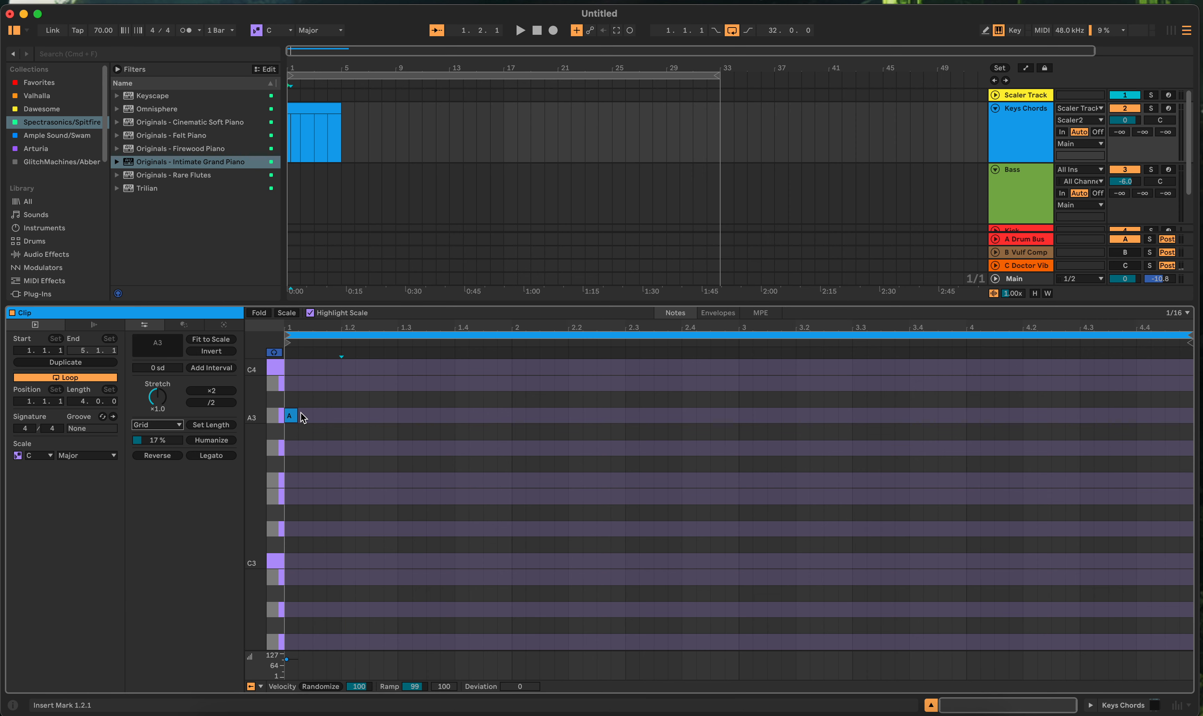
{"action": "left_click_drag", "start_coordinate": [296, 415], "coordinate": [508, 436]}
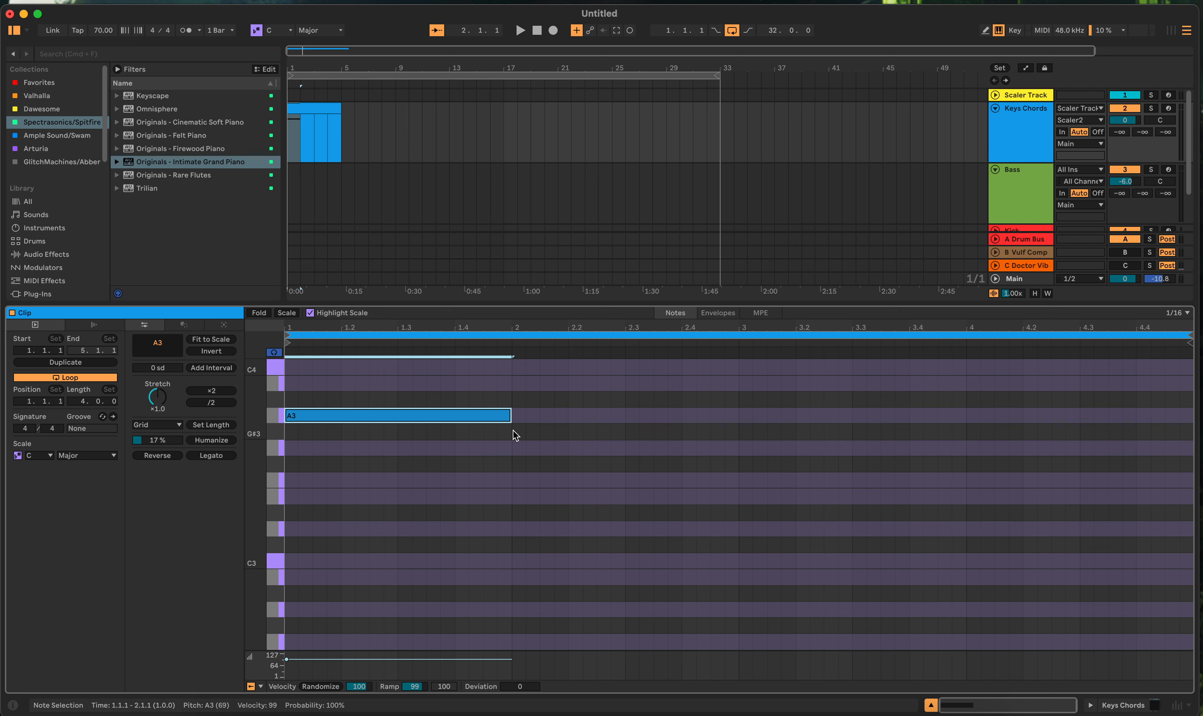
Step: Transpose the one-bar A3 note down and up by an octave repeatedly, ending on A2
{"action": "key", "text": "shift+Down"}
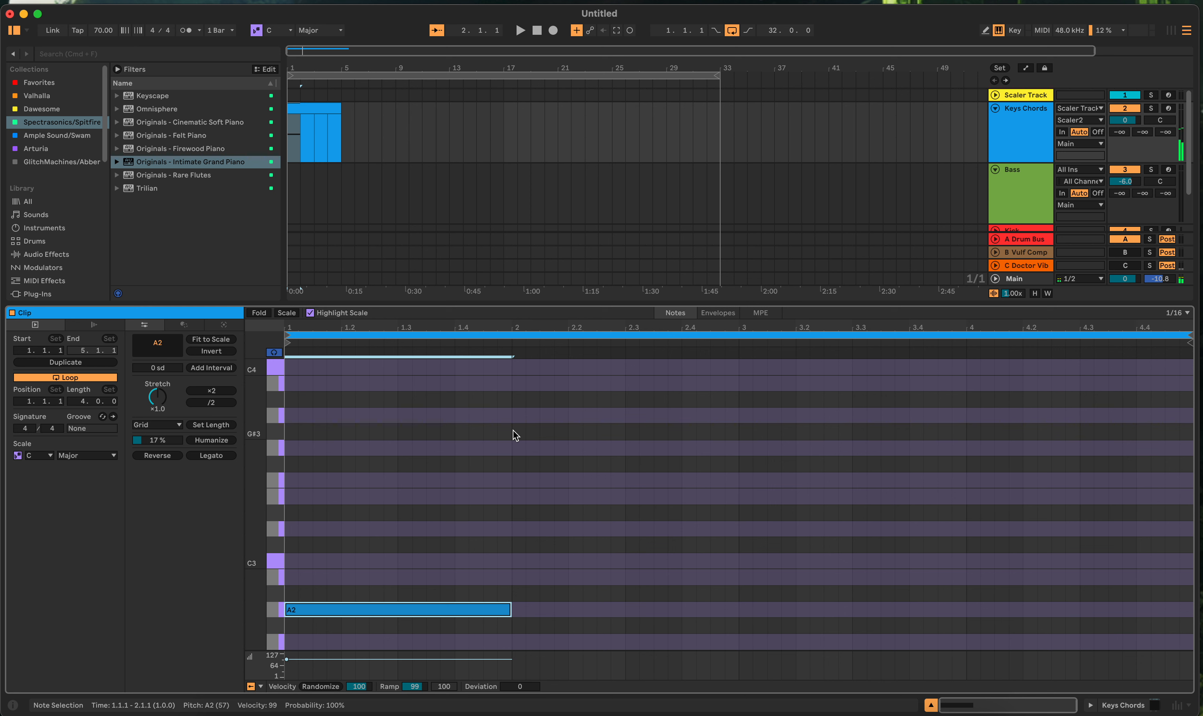
{"action": "key", "text": "shift+Up"}
{"action": "key", "text": "shift+Down"}
{"action": "key", "text": "shift+Up"}
{"action": "key", "text": "shift+Down"}
{"action": "key", "text": "shift+Up"}
{"action": "key", "text": "shift+Down"}
{"action": "key", "text": "shift+Up"}
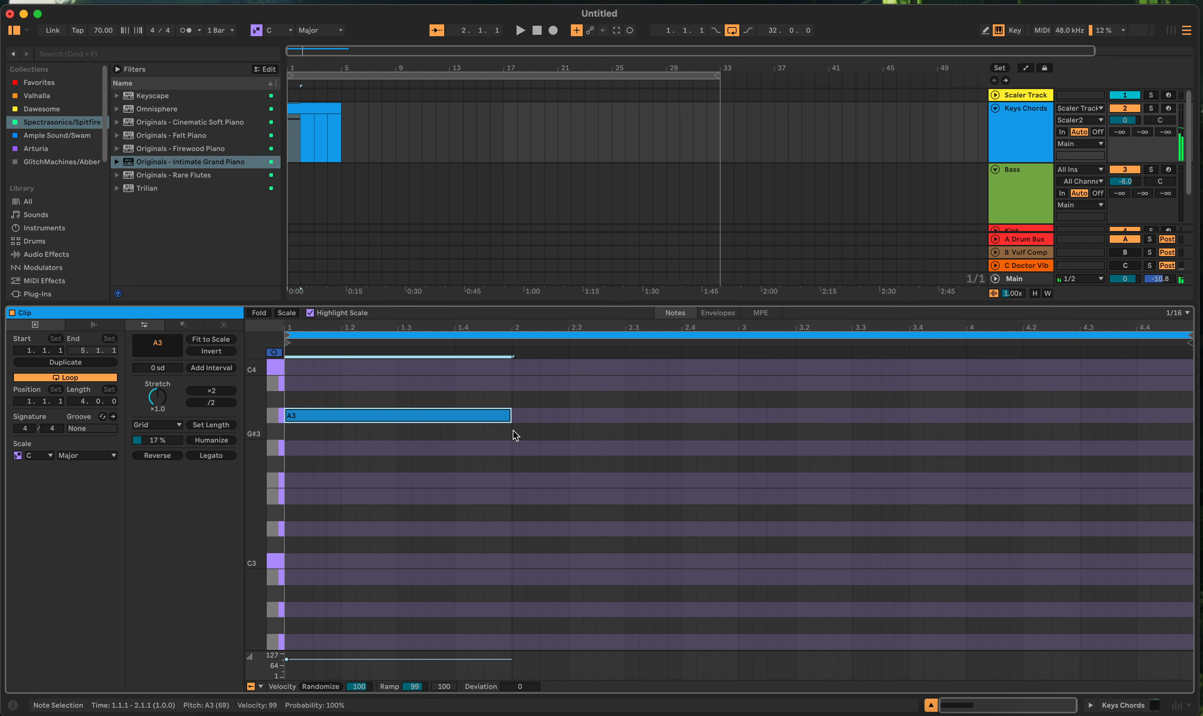
{"action": "key", "text": "shift+Down"}
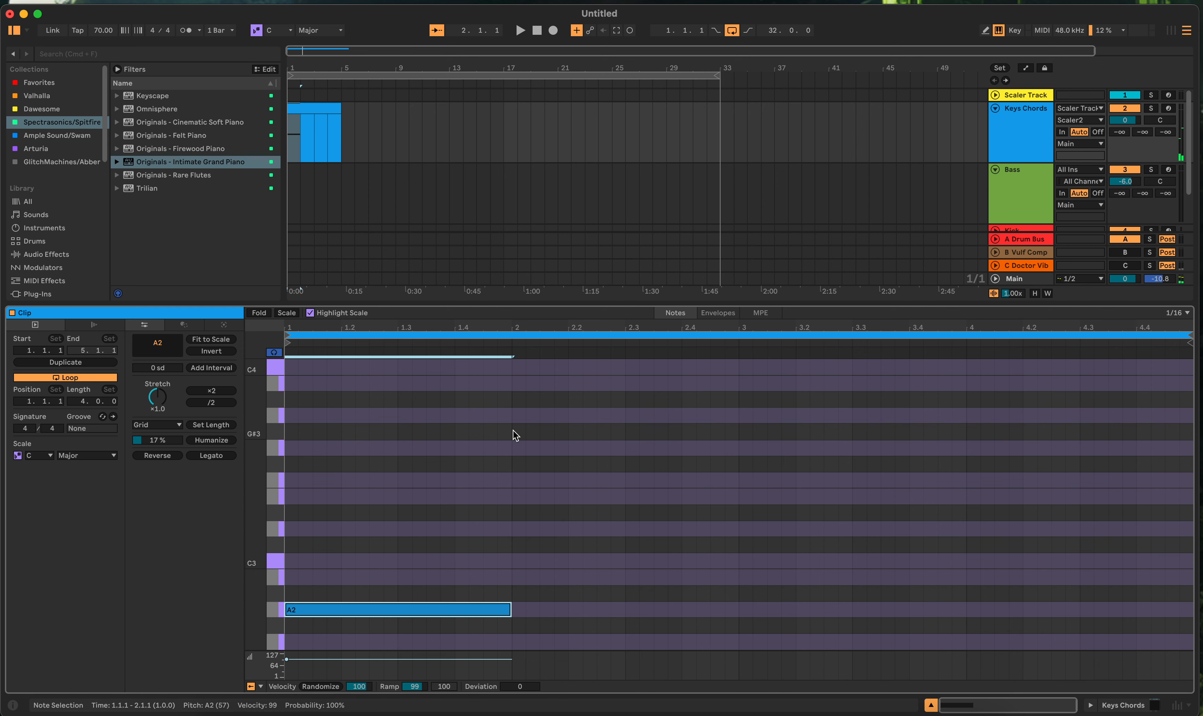
Step: Chop the one-bar A2 note into 1/16 notes on the grid
{"action": "right_click", "coordinate": [393, 613]}
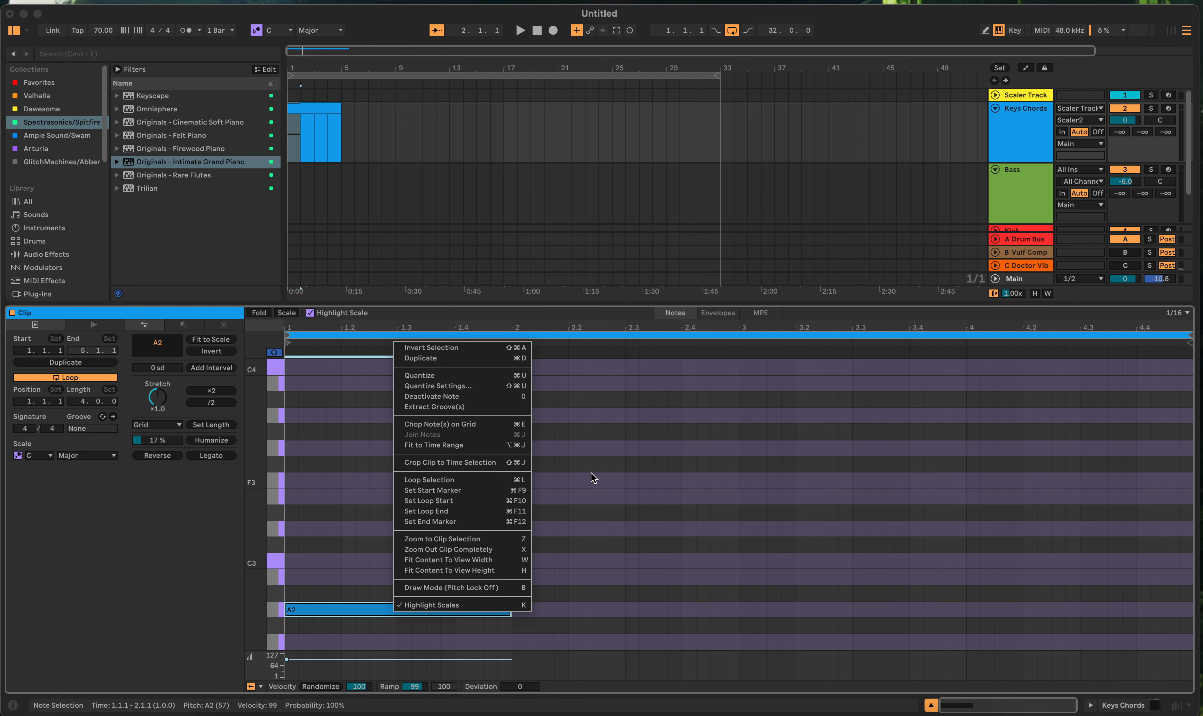
{"action": "left_click", "coordinate": [608, 465]}
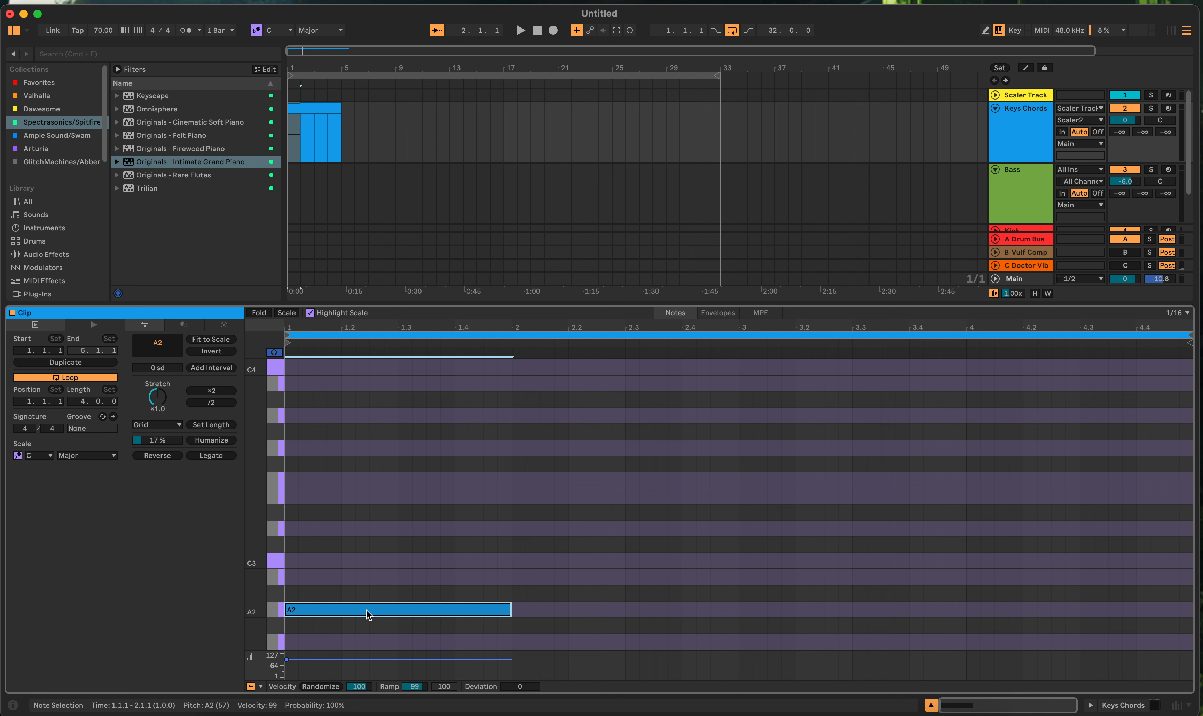
{"action": "key", "text": "super+e"}
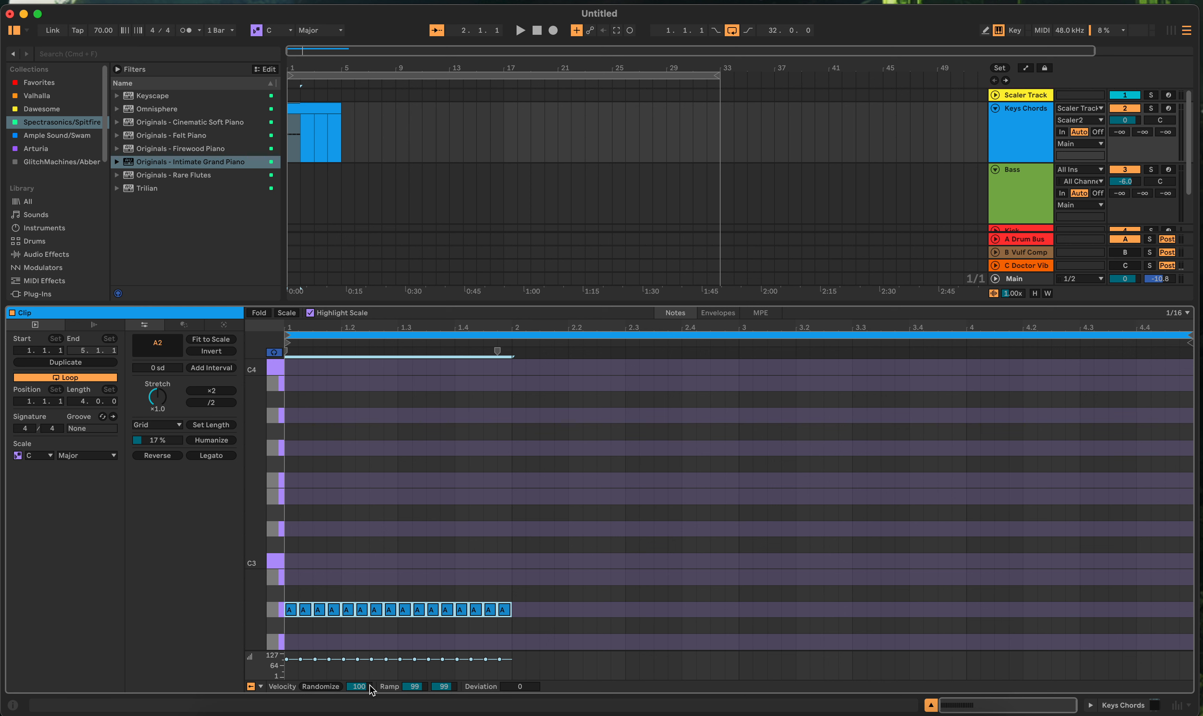
Step: Randomize the velocities of the chopped A2 notes repeatedly with a randomize amount of 100
{"action": "left_click", "coordinate": [314, 687]}
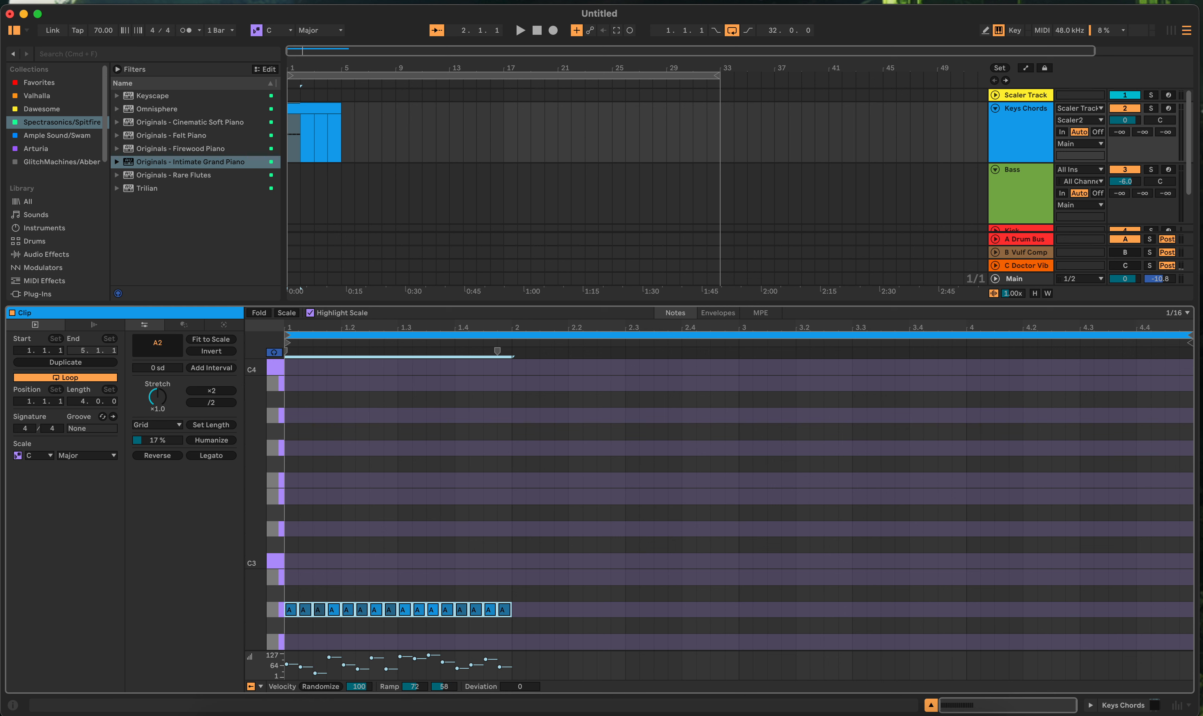
{"action": "left_click", "coordinate": [335, 688]}
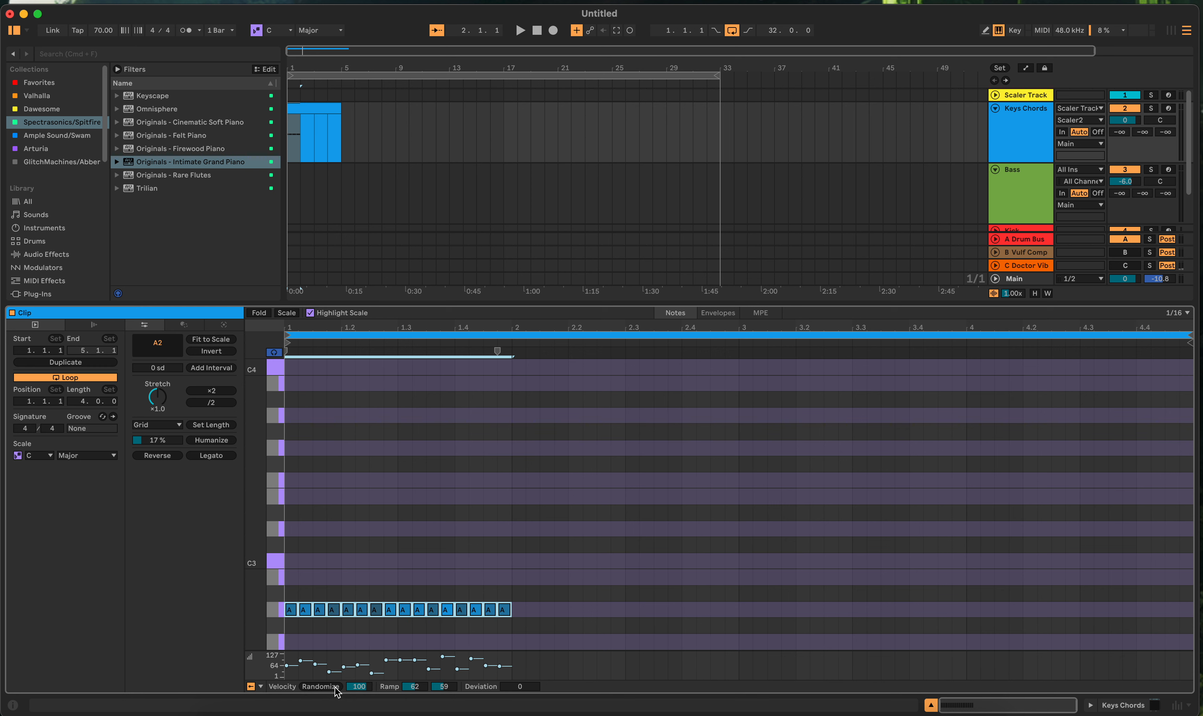
{"action": "left_click", "coordinate": [335, 688]}
{"action": "left_click", "coordinate": [335, 688]}
{"action": "left_click", "coordinate": [335, 688]}
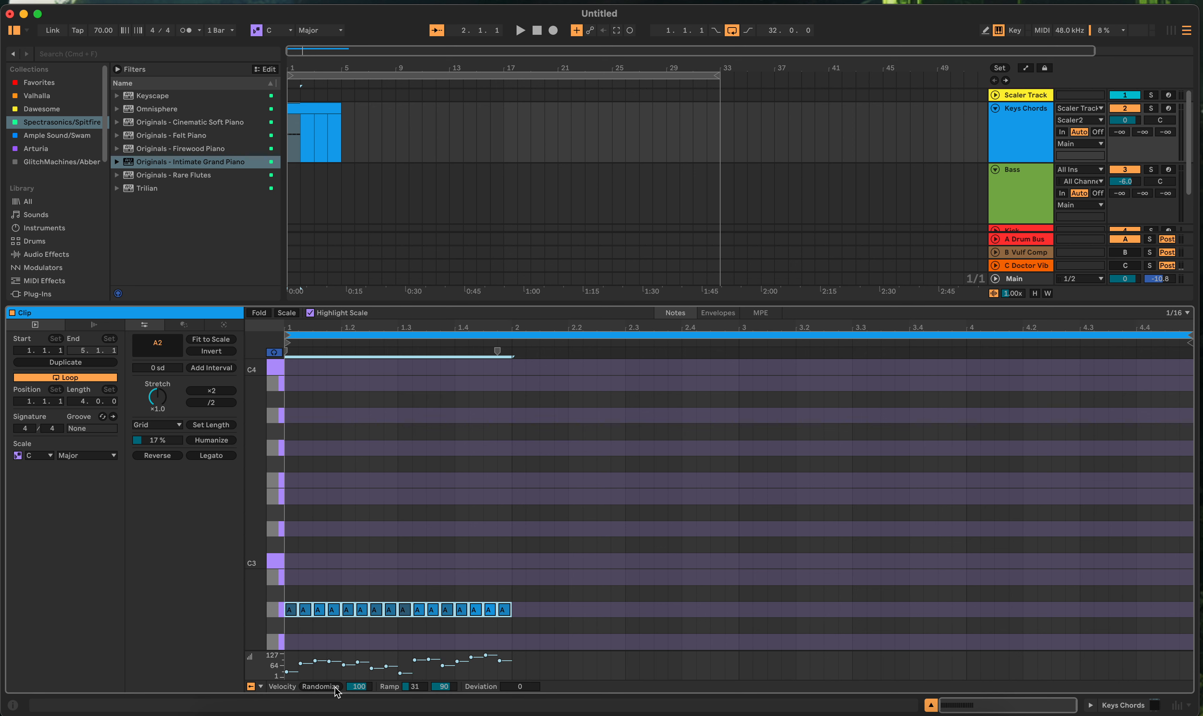
{"action": "left_click", "coordinate": [335, 688]}
{"action": "left_click", "coordinate": [335, 688]}
{"action": "left_click", "coordinate": [335, 689]}
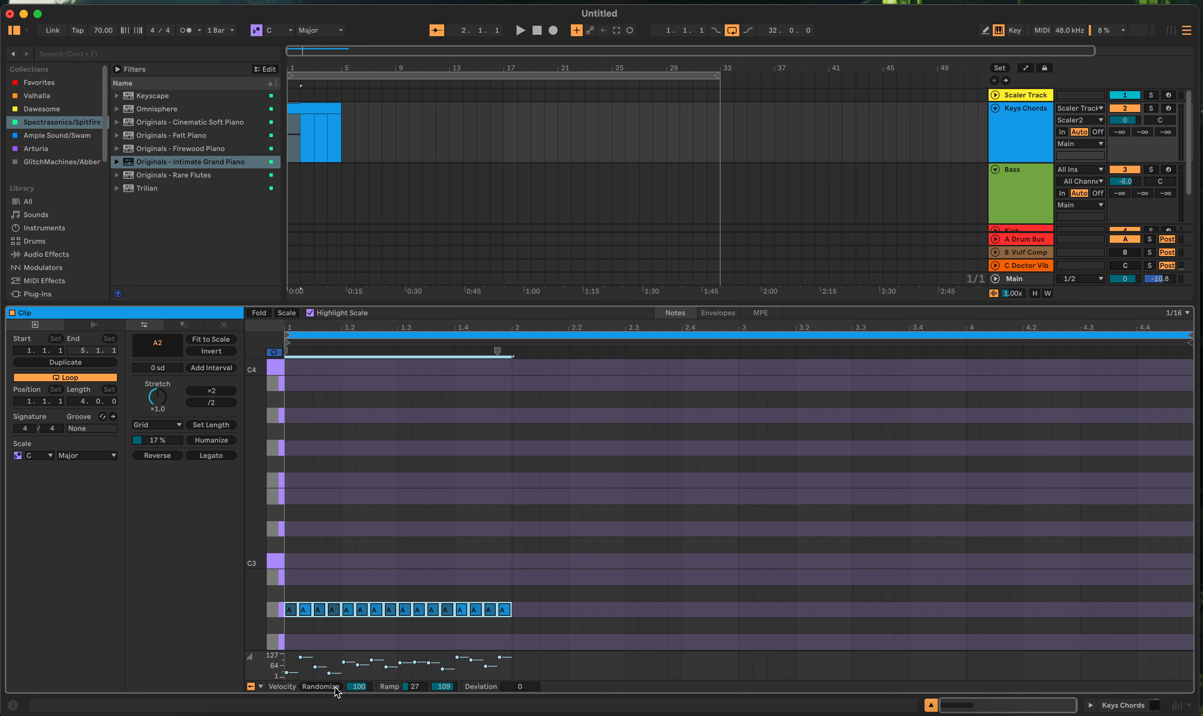
{"action": "left_click", "coordinate": [335, 689]}
{"action": "left_click", "coordinate": [335, 688]}
{"action": "left_click", "coordinate": [334, 689]}
{"action": "left_click", "coordinate": [335, 688]}
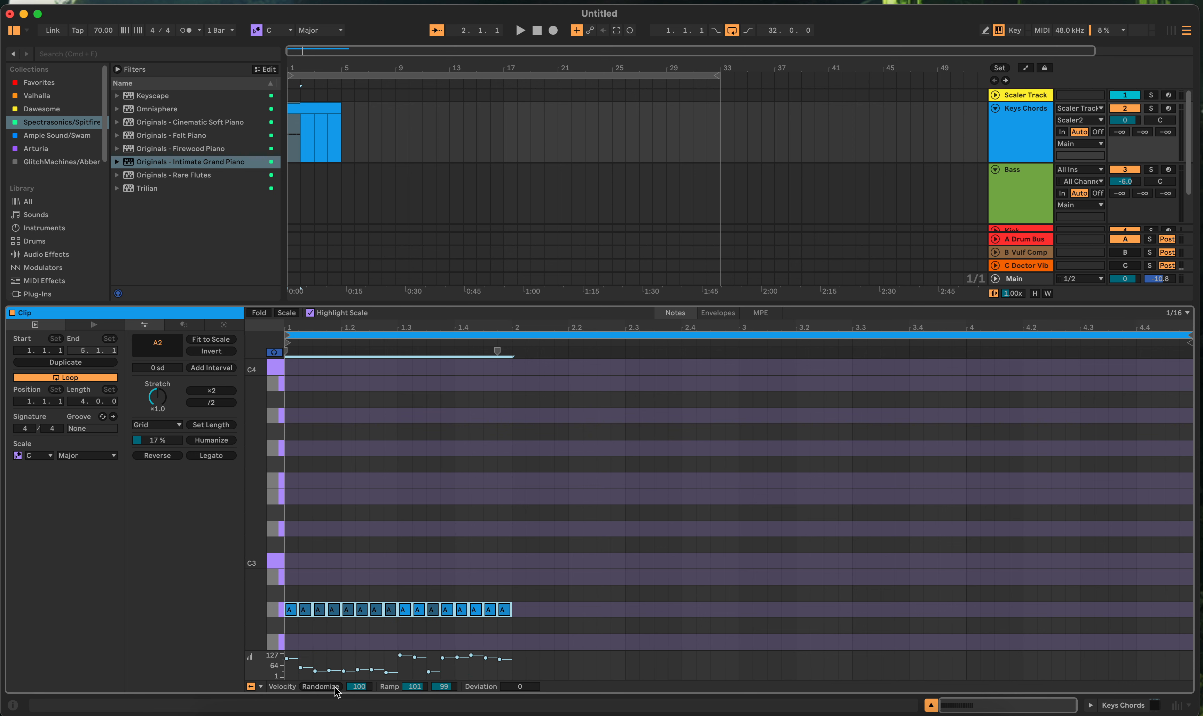
{"action": "left_click", "coordinate": [335, 689]}
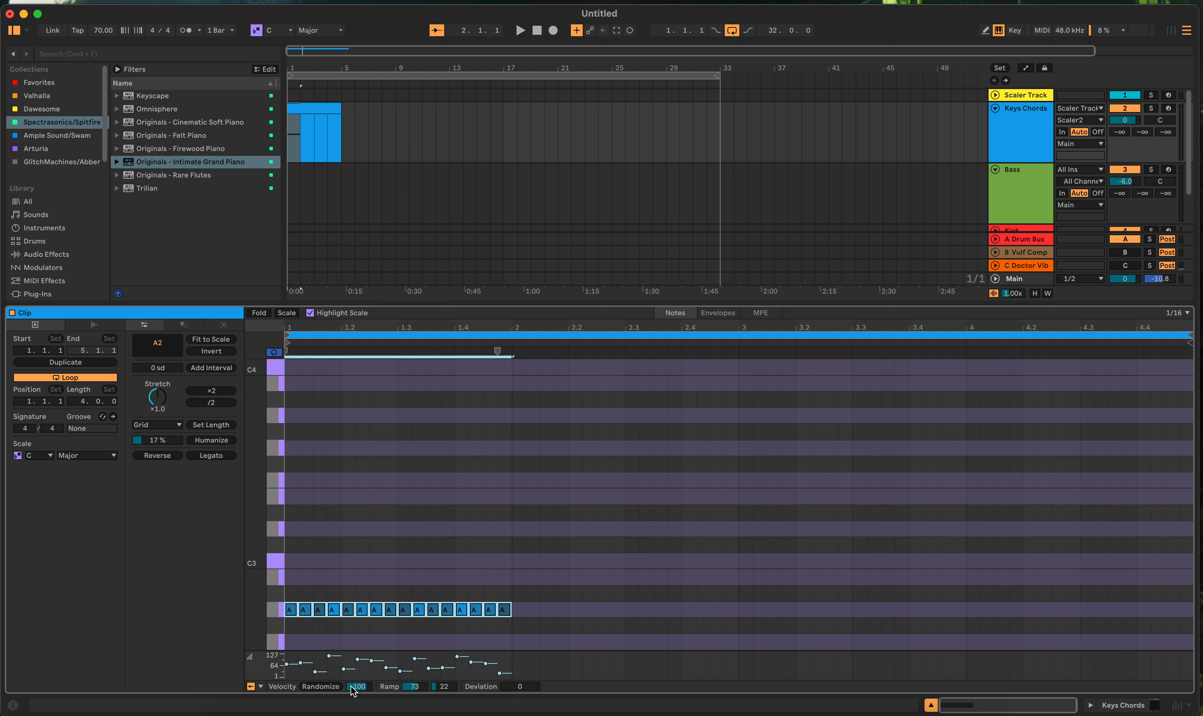
Step: Set the velocity randomize amount to 50 and the deviation to -28 for the A2 notes
{"action": "left_click_drag", "start_coordinate": [358, 687], "coordinate": [359, 715]}
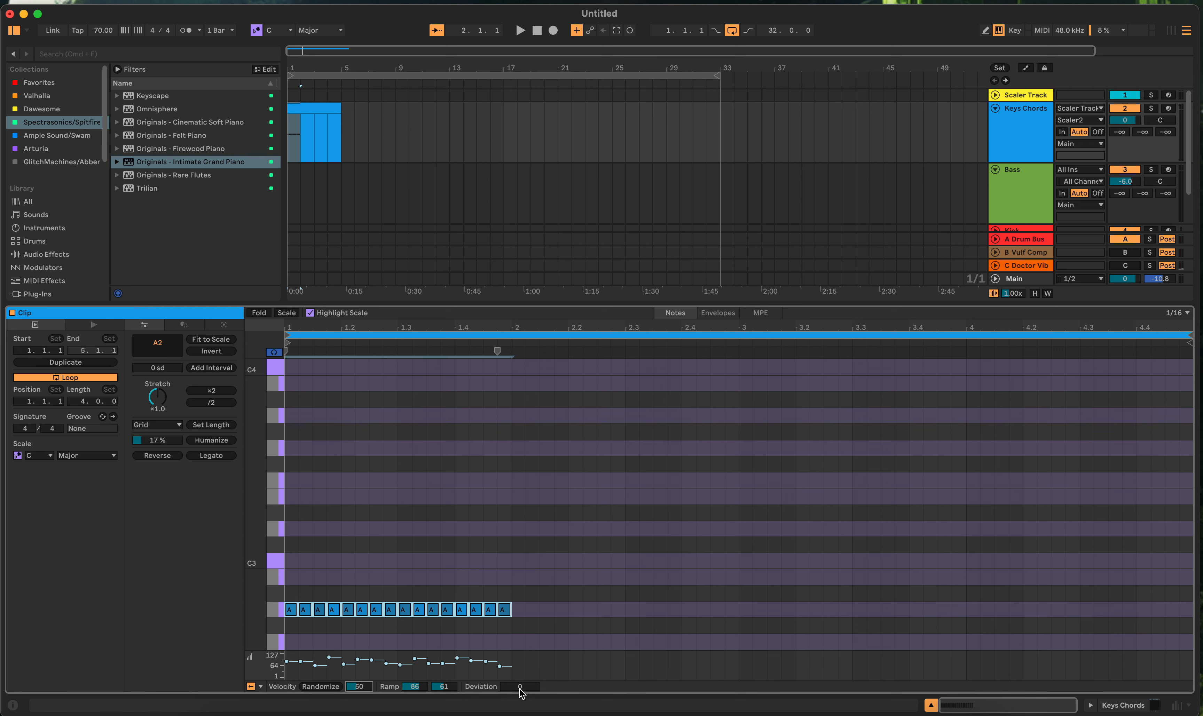
{"action": "left_click_drag", "start_coordinate": [520, 692], "coordinate": [520, 705]}
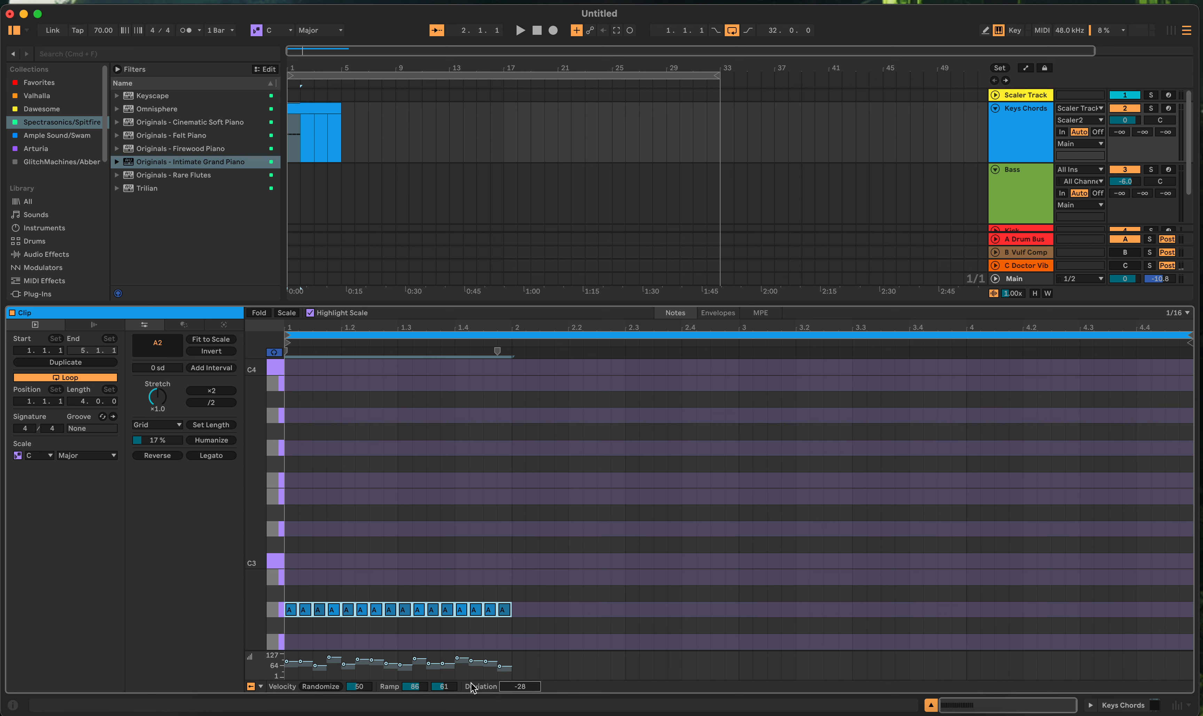
Step: Show the Chance lane, lower the probability of the fourth A2 note to 52%, and raise it to 81%
{"action": "left_click", "coordinate": [261, 688]}
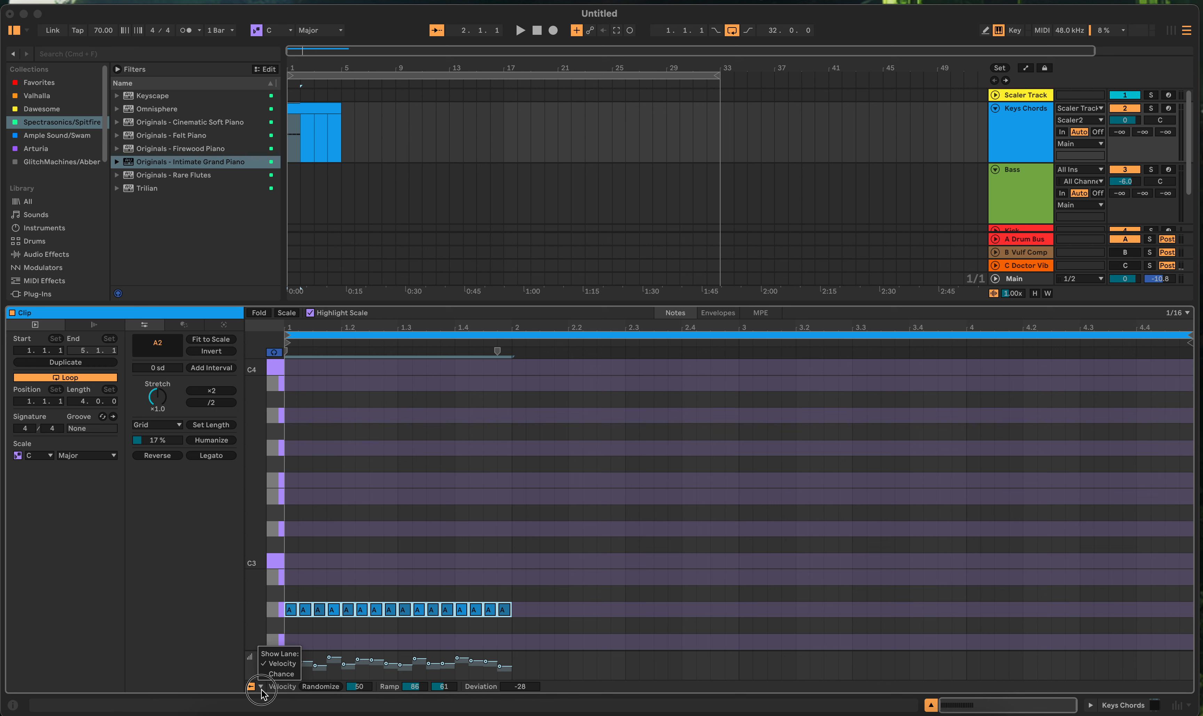
{"action": "left_click", "coordinate": [281, 674]}
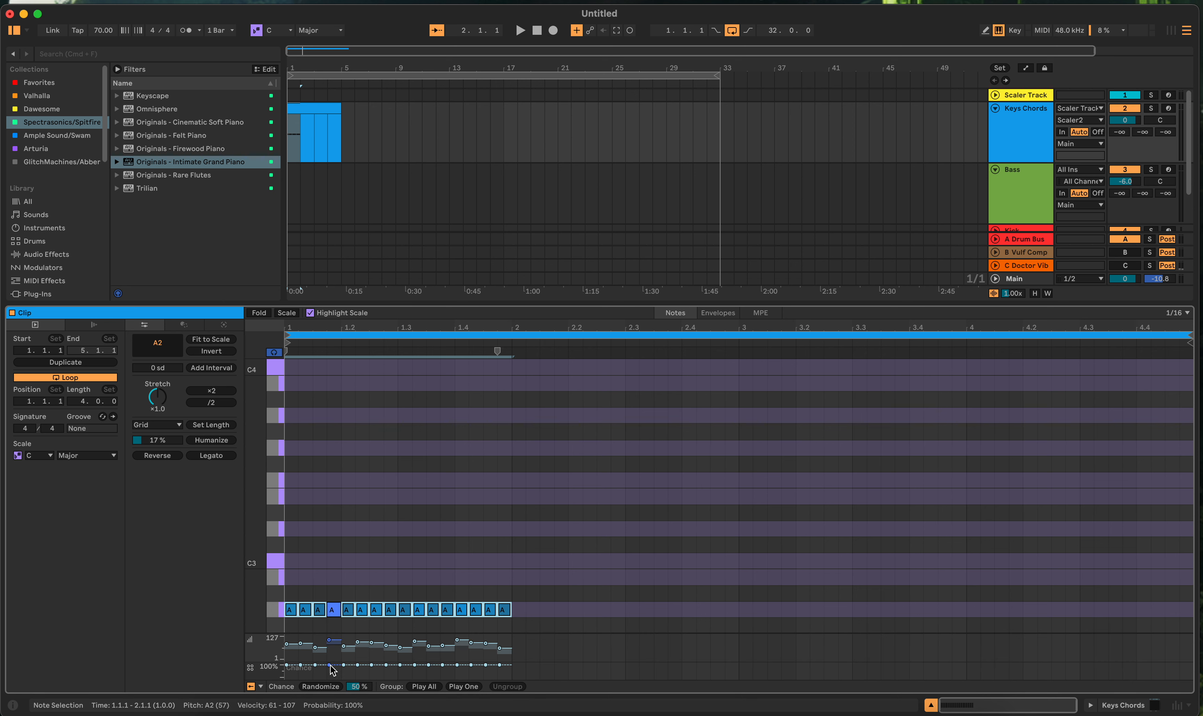
{"action": "left_click_drag", "start_coordinate": [331, 671], "coordinate": [331, 683]}
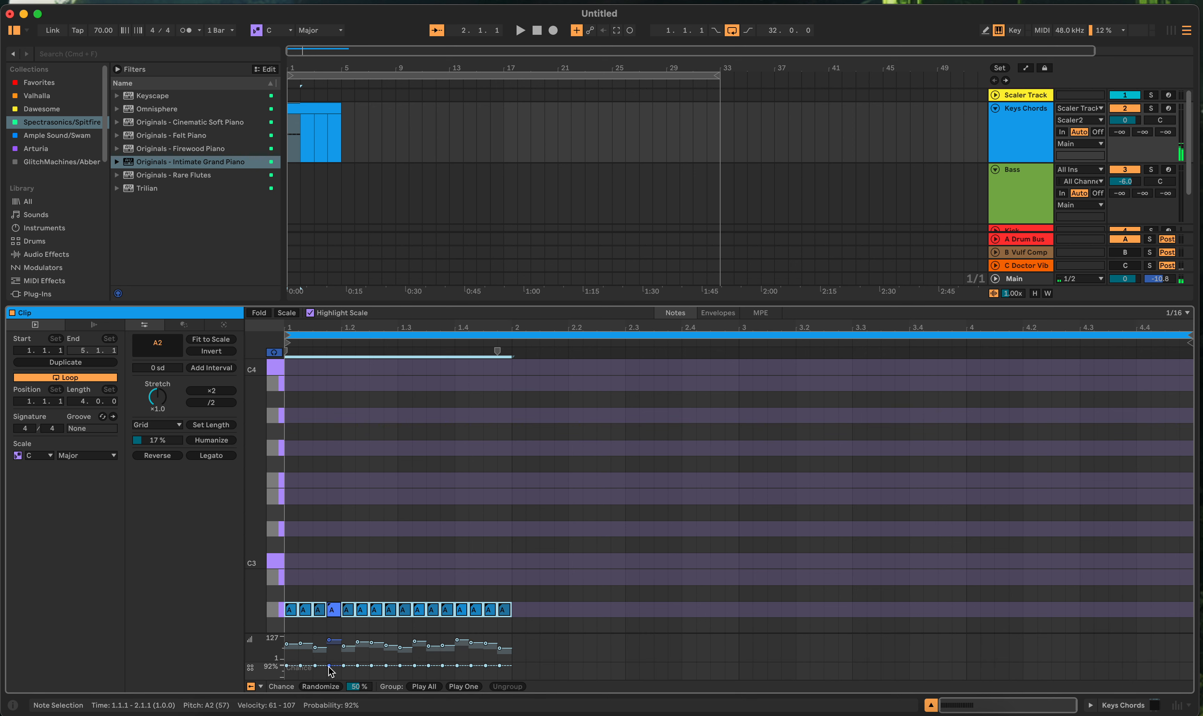
{"action": "left_click", "coordinate": [356, 675]}
{"action": "left_click_drag", "start_coordinate": [329, 666], "coordinate": [328, 670]}
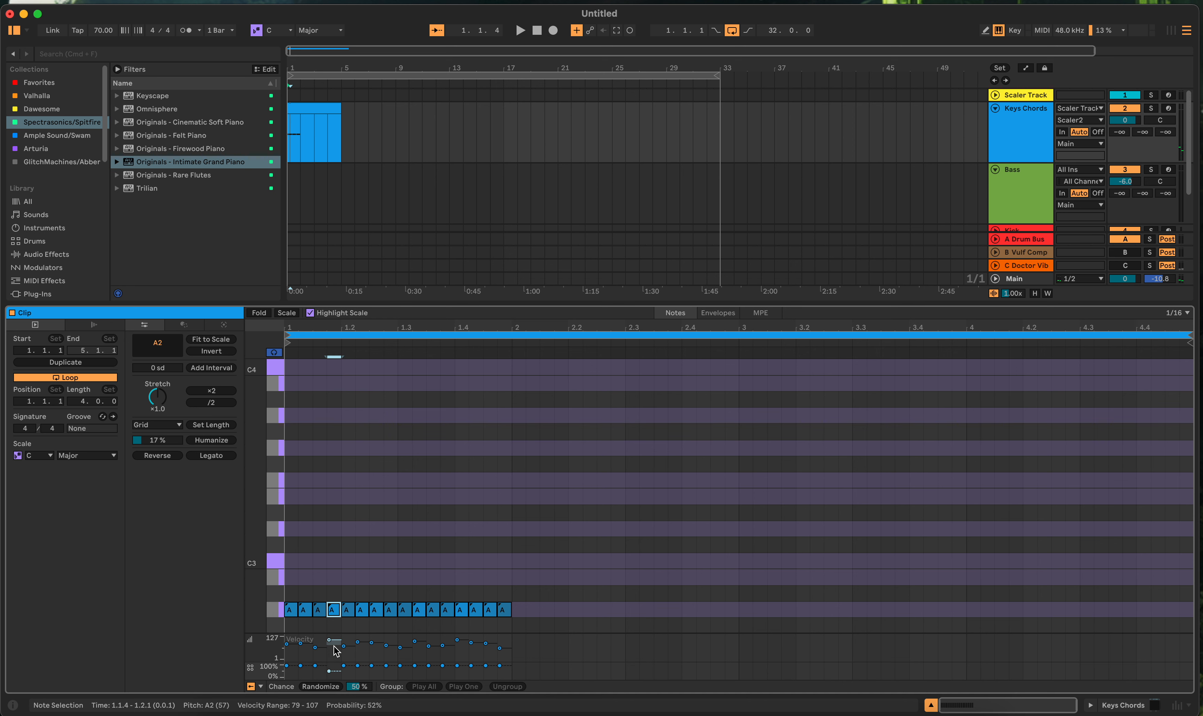
{"action": "left_click", "coordinate": [331, 674]}
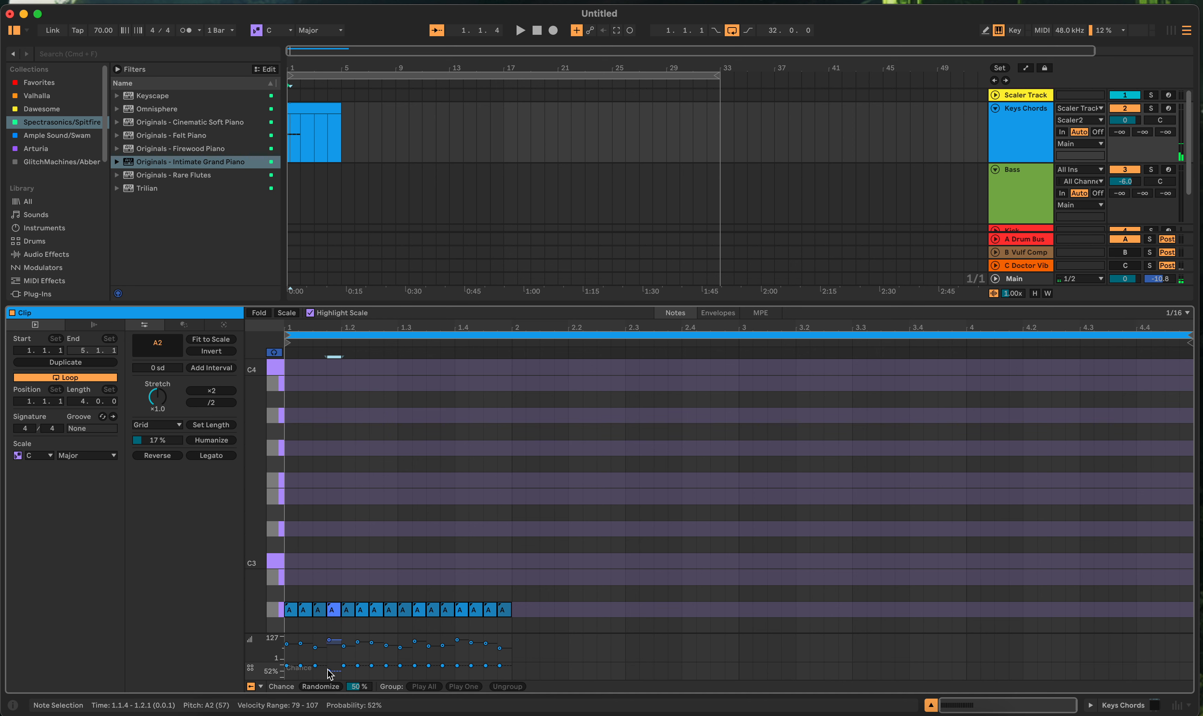
{"action": "left_click_drag", "start_coordinate": [331, 674], "coordinate": [332, 666]}
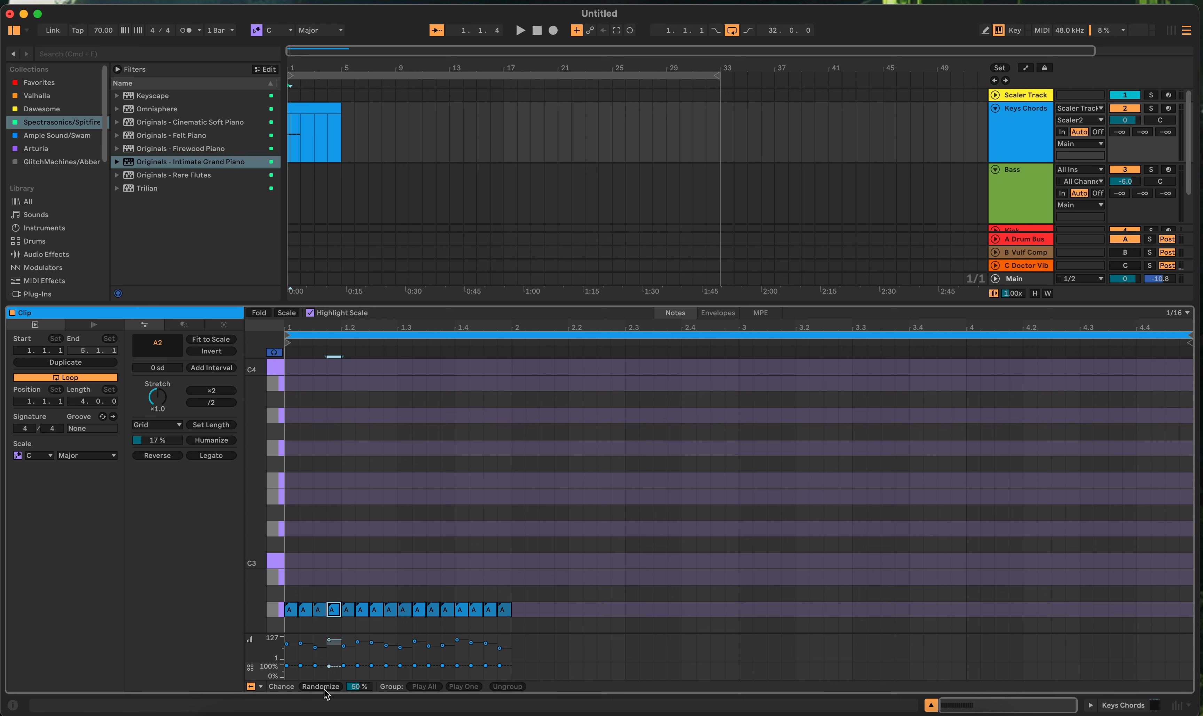
{"action": "key", "text": "0"}
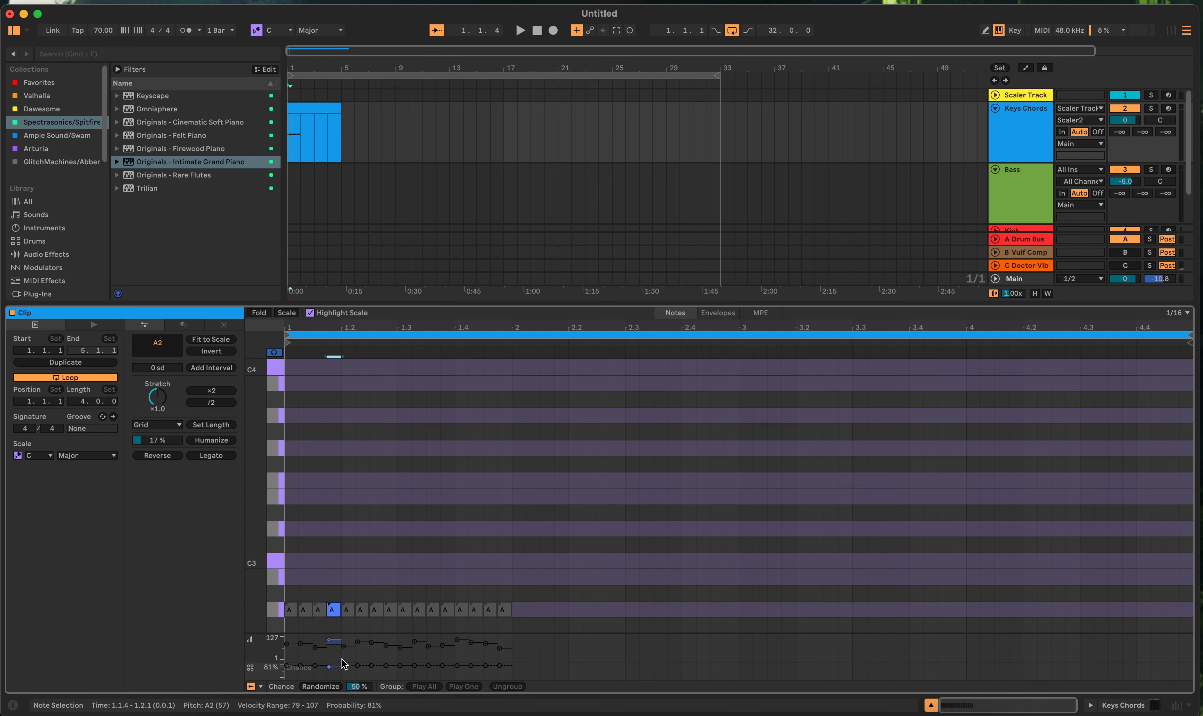
Step: Randomize the chance values of all A2 notes by 50% and play the pattern
{"action": "left_click", "coordinate": [344, 656]}
{"action": "left_click_drag", "start_coordinate": [541, 681], "coordinate": [273, 649]}
{"action": "left_click", "coordinate": [320, 687]}
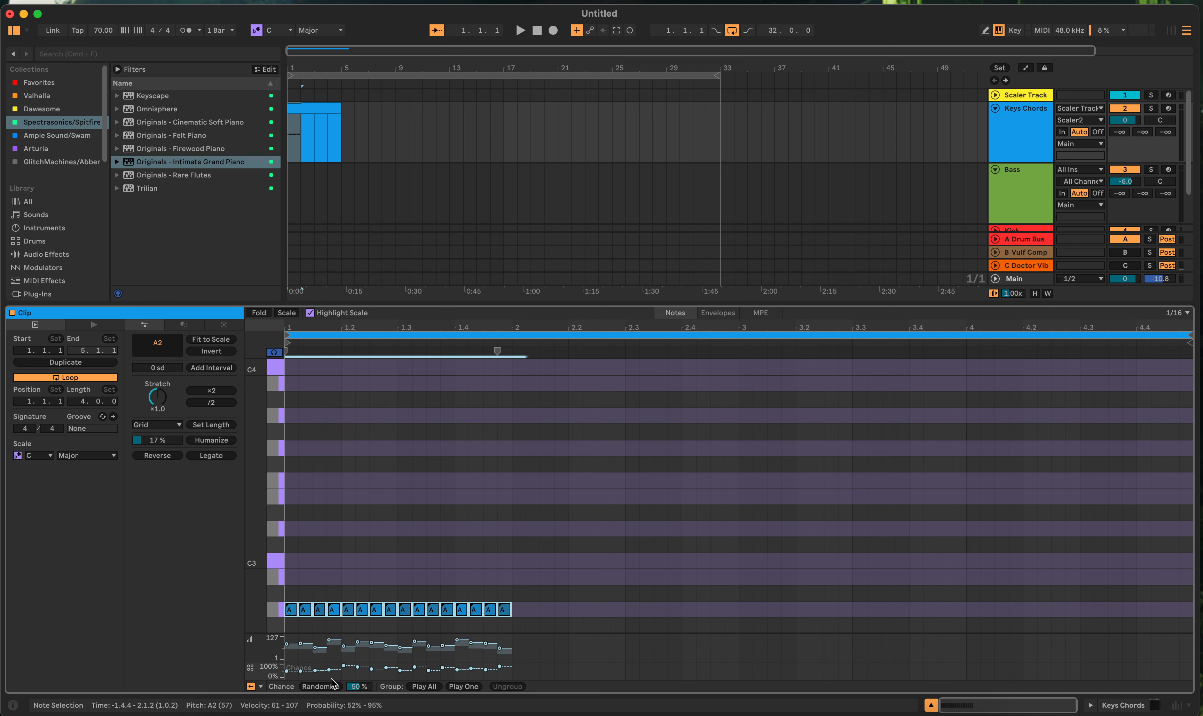
{"action": "key", "text": "space"}
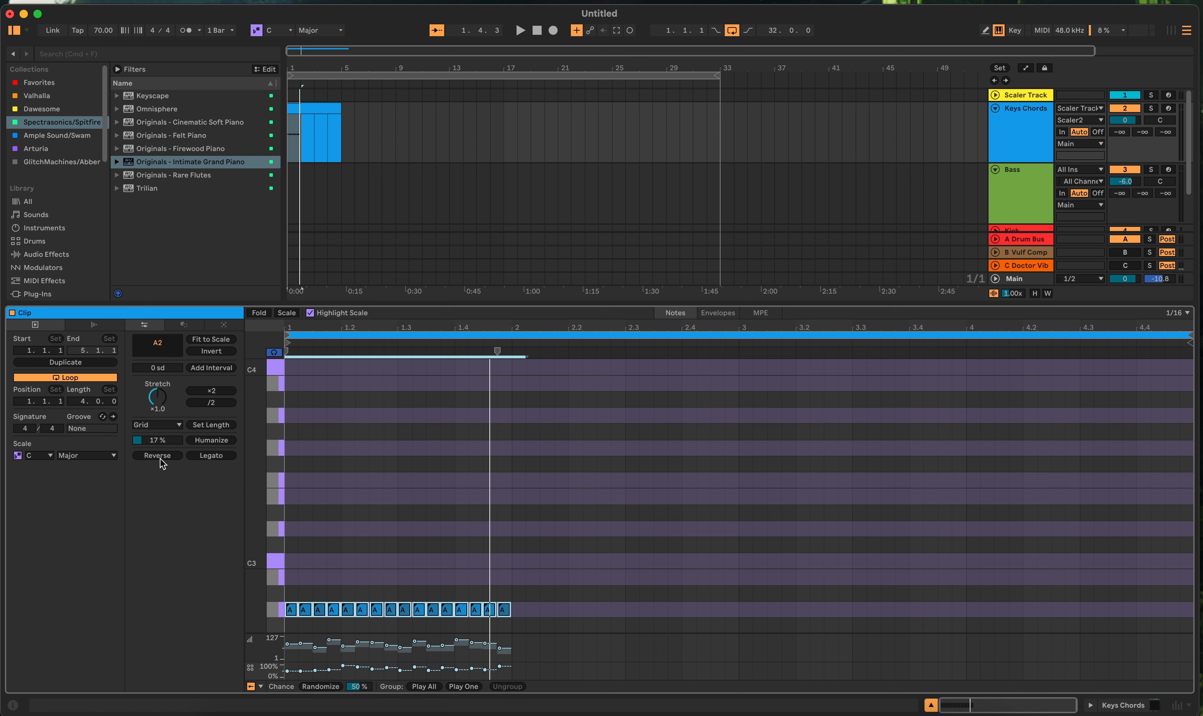
{"action": "key", "text": "space"}
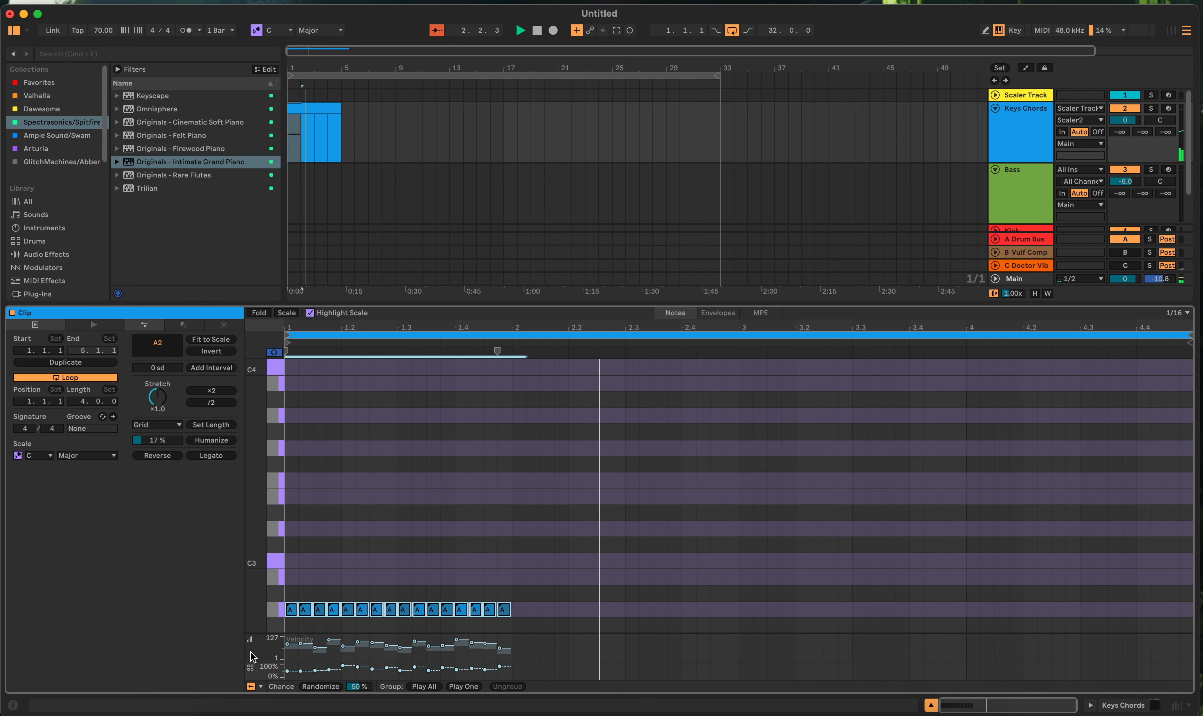
Step: Replace the A2 notes with a single C3 note spanning one bar from 1.1.1 to 2.1.1
{"action": "key", "text": "Delete"}
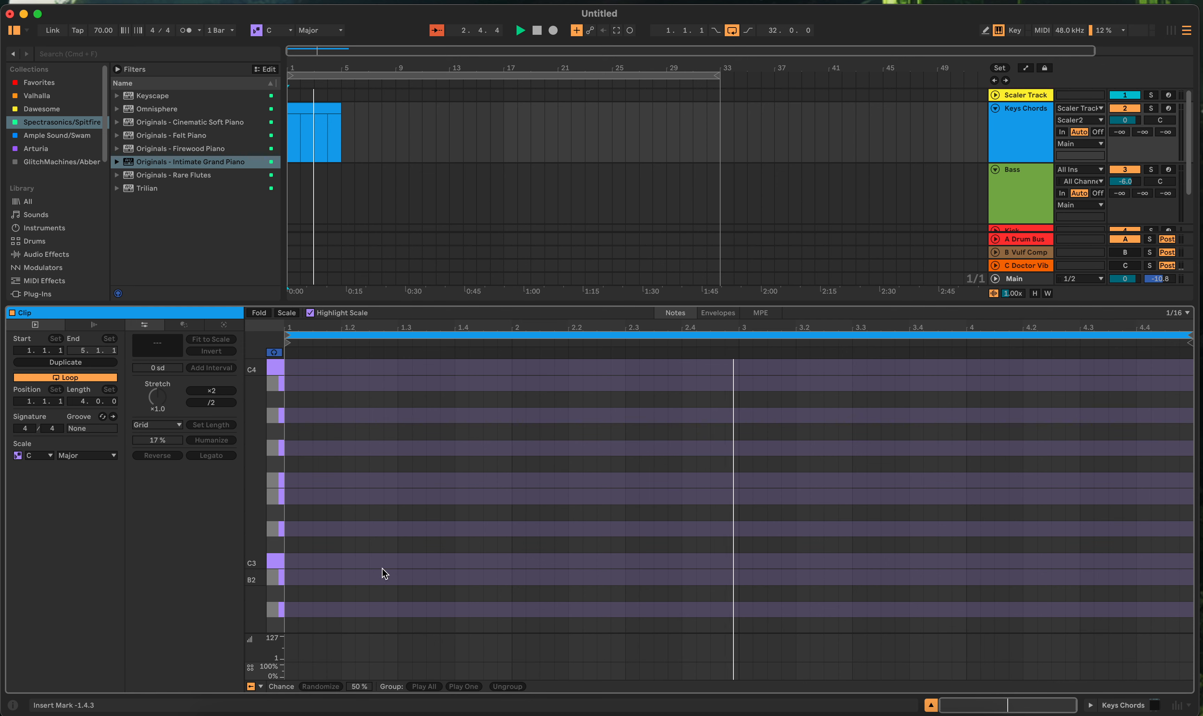
{"action": "key", "text": "space"}
{"action": "double_click", "coordinate": [289, 561]}
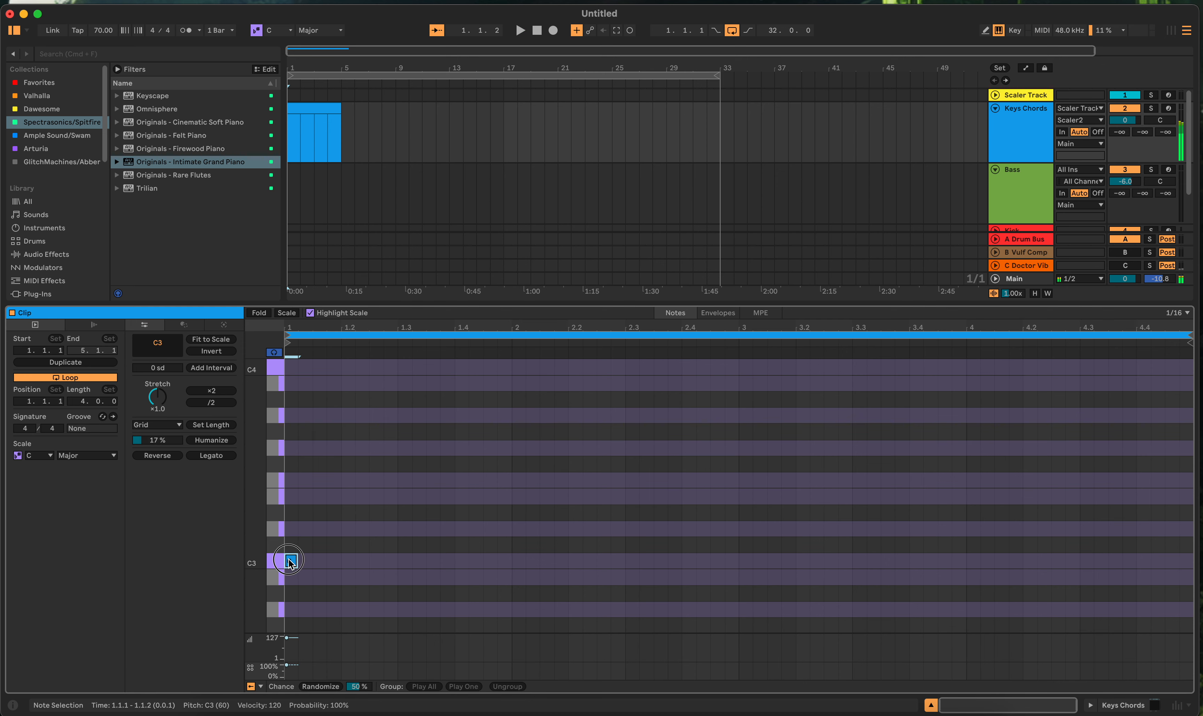
{"action": "left_click_drag", "start_coordinate": [296, 562], "coordinate": [504, 575]}
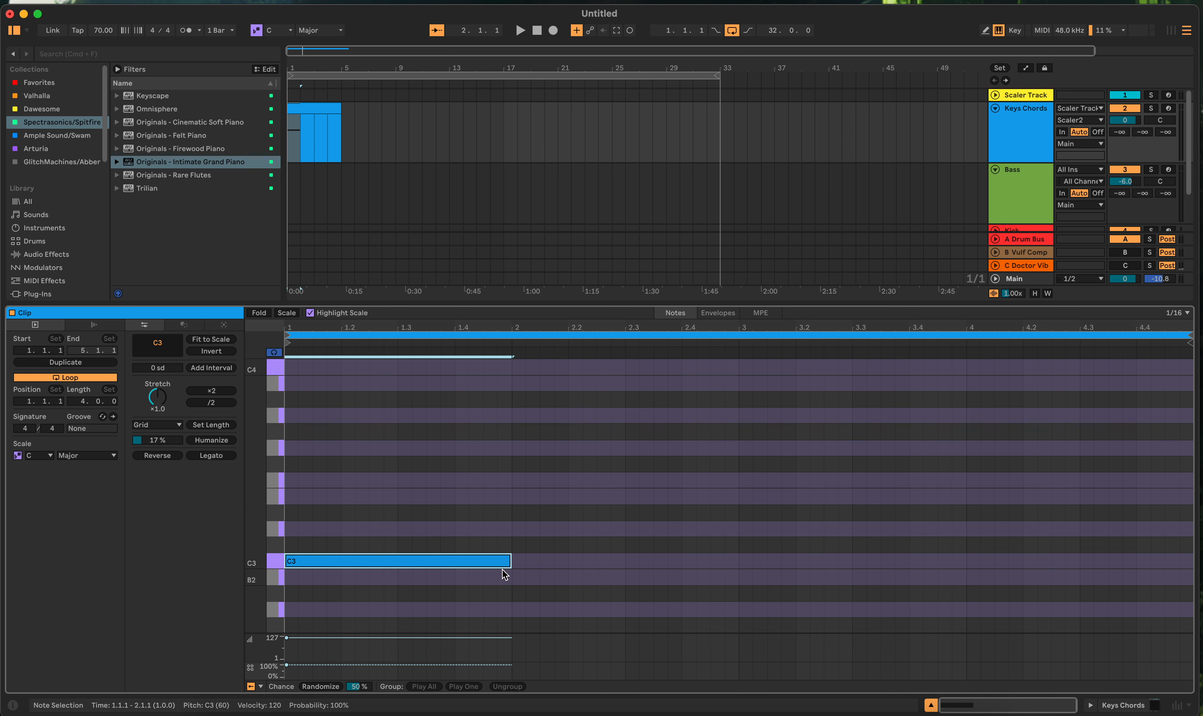
Step: Chop the C3 note into 1/16 notes on the grid and hide the Chance lane
{"action": "key", "text": "super+e"}
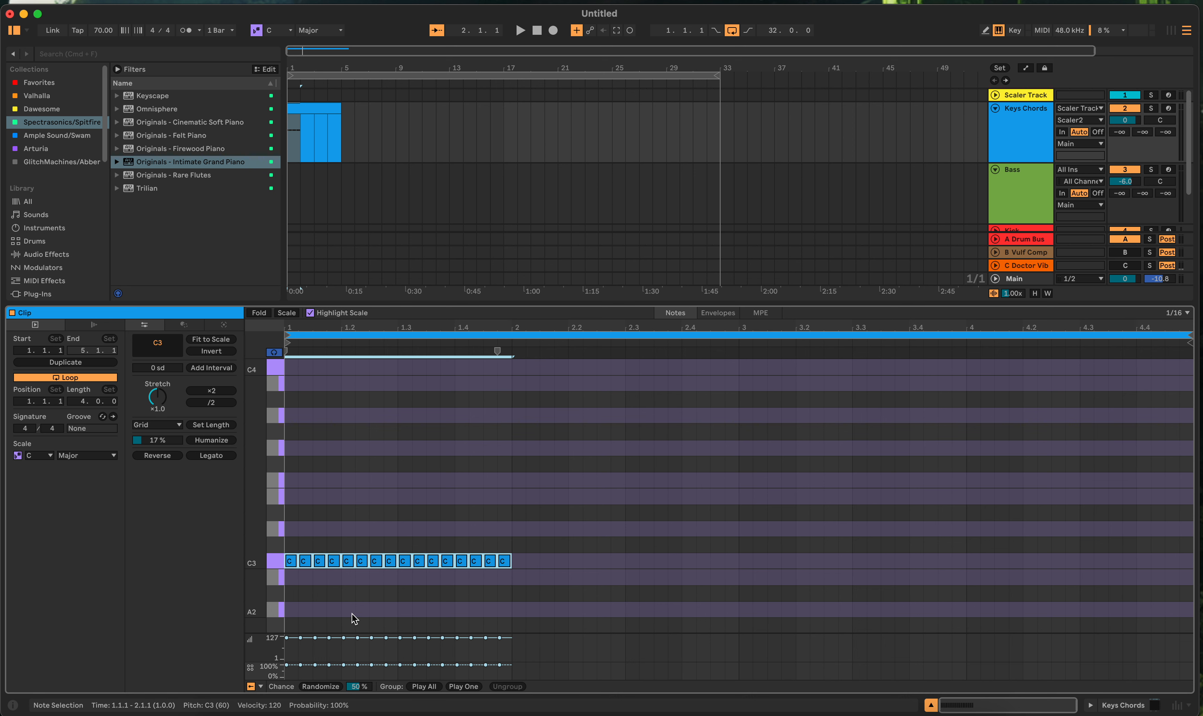
{"action": "left_click", "coordinate": [261, 687]}
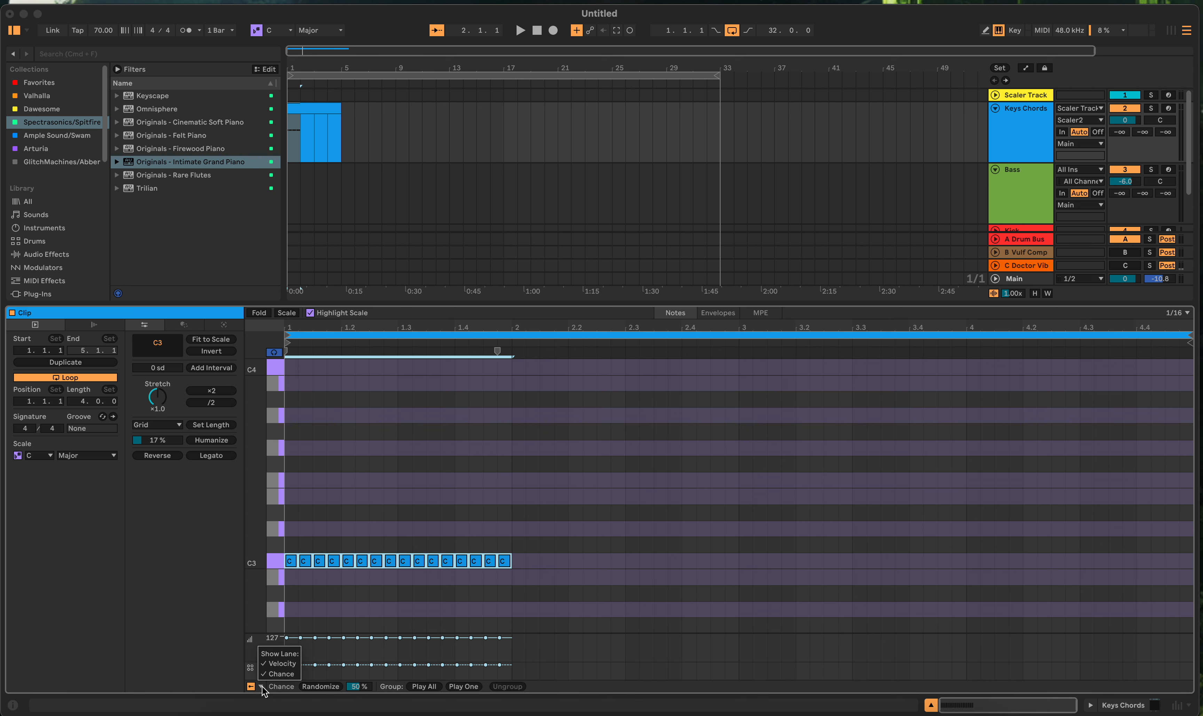
{"action": "left_click", "coordinate": [273, 673]}
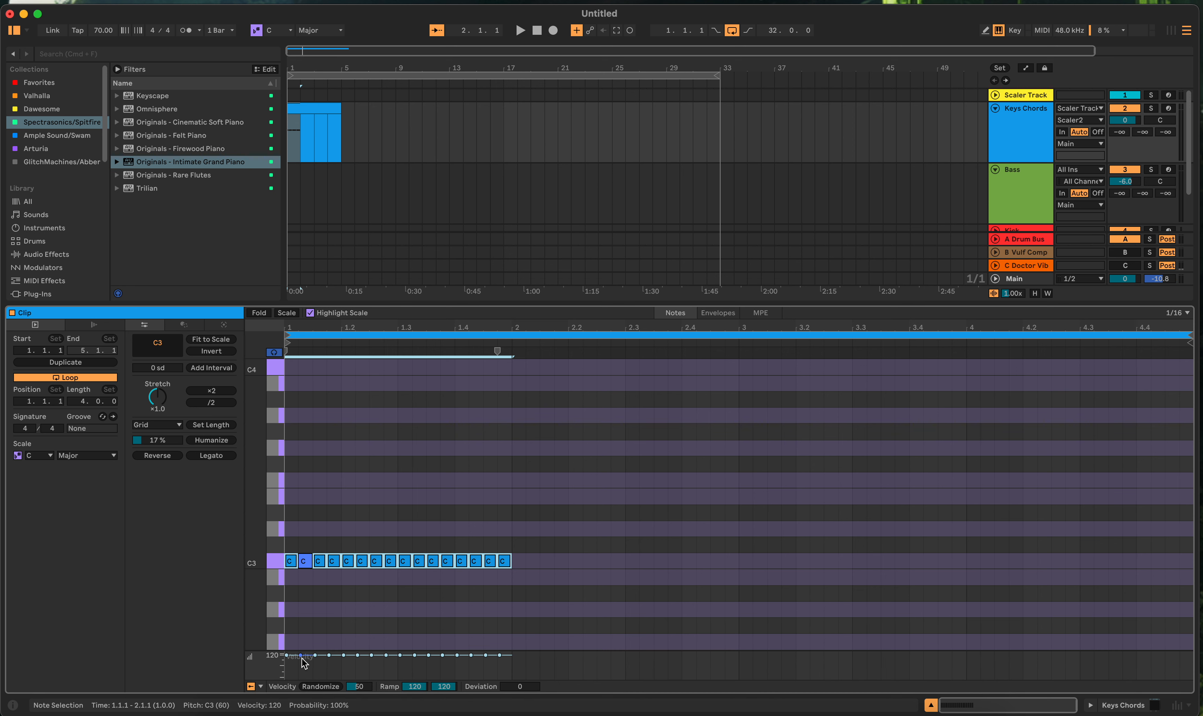
Step: Randomize the C3 notes' velocities by 50 with a deviation of -24 and audition the pattern
{"action": "left_click", "coordinate": [320, 686]}
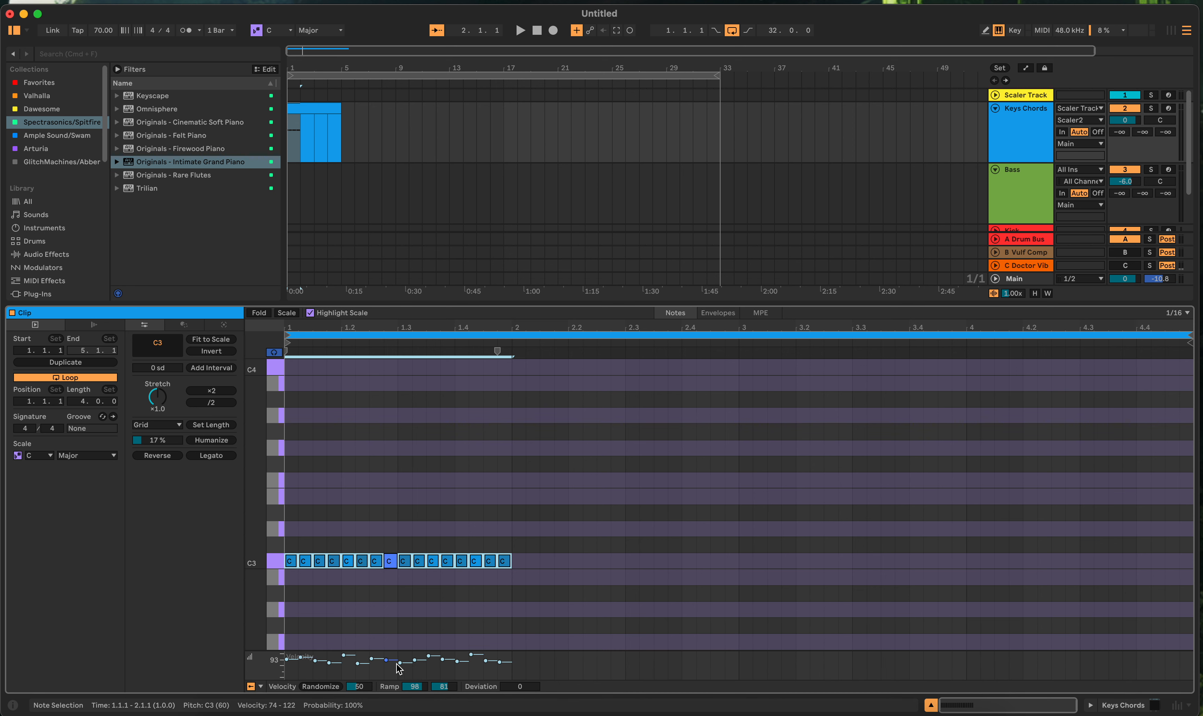
{"action": "left_click_drag", "start_coordinate": [511, 687], "coordinate": [511, 698]}
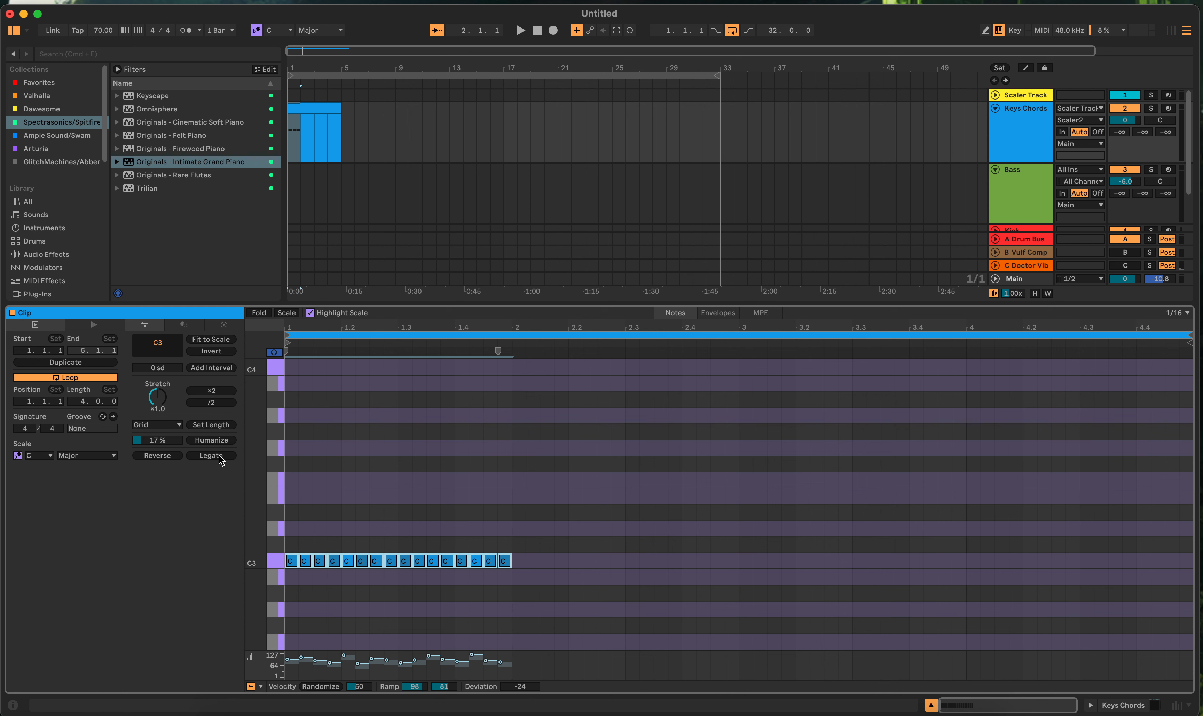
{"action": "key", "text": "space"}
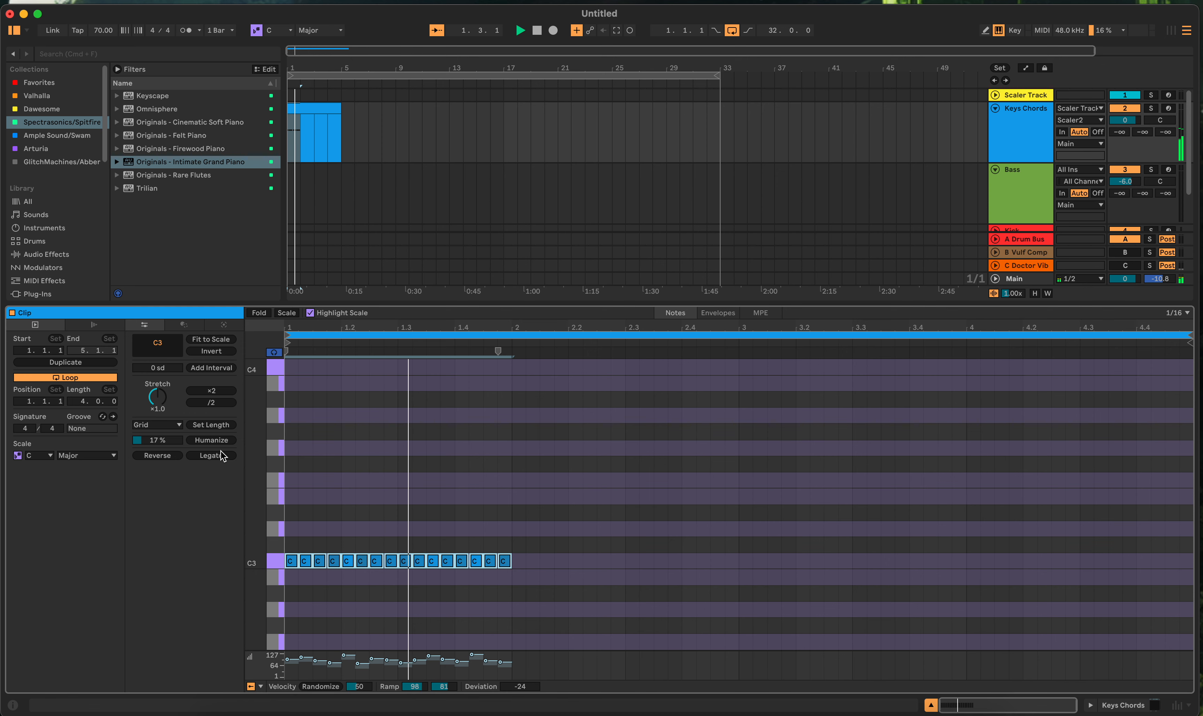
{"action": "key", "text": "space"}
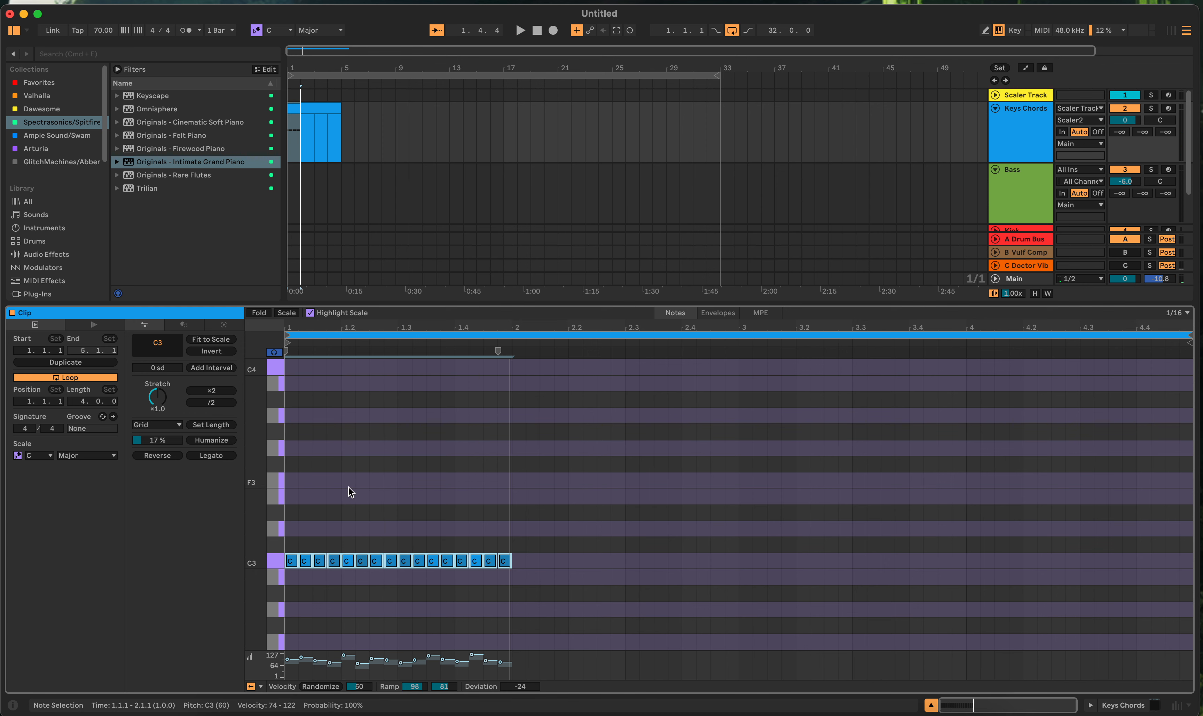
Step: Select all the C3 notes and examine the editing commands and grid options available for them
{"action": "left_click_drag", "start_coordinate": [515, 550], "coordinate": [241, 561]}
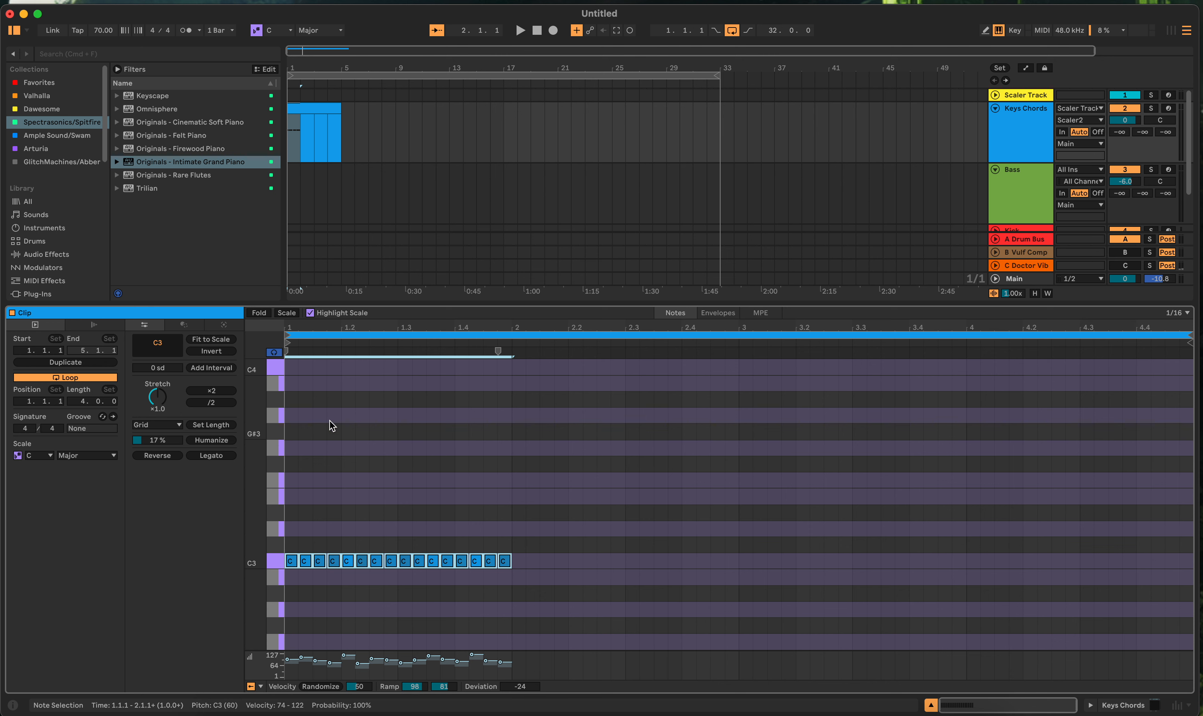
{"action": "right_click", "coordinate": [612, 467]}
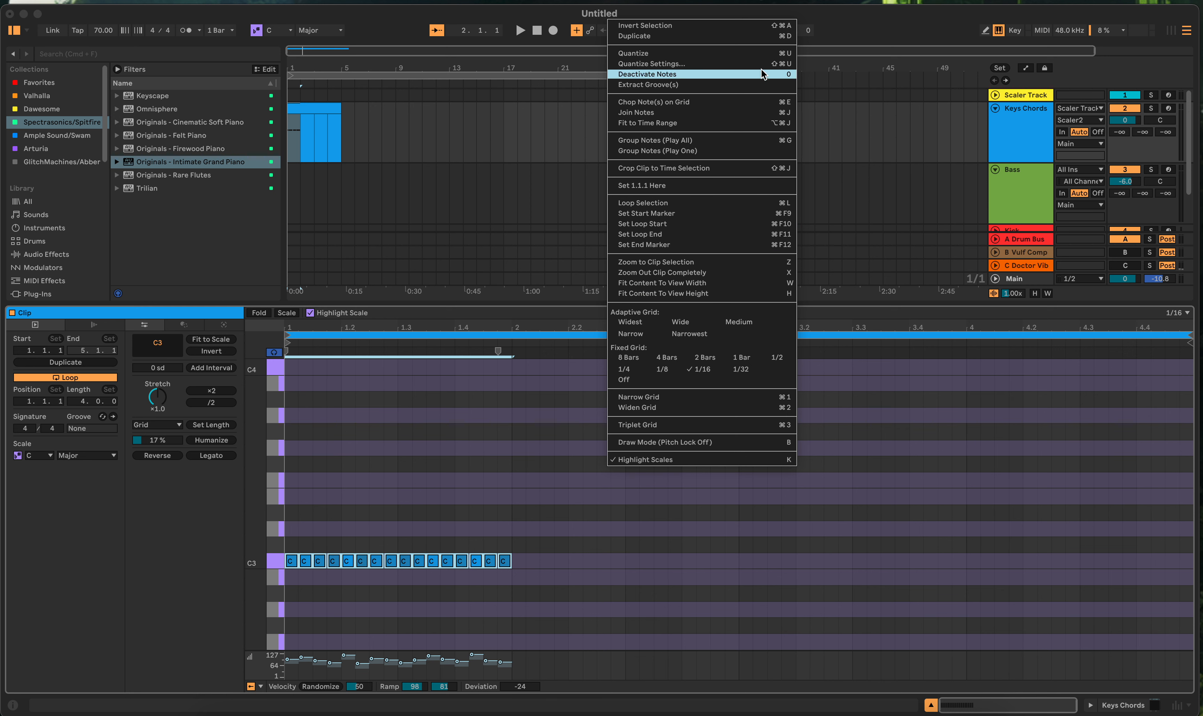
{"action": "left_click", "coordinate": [563, 448]}
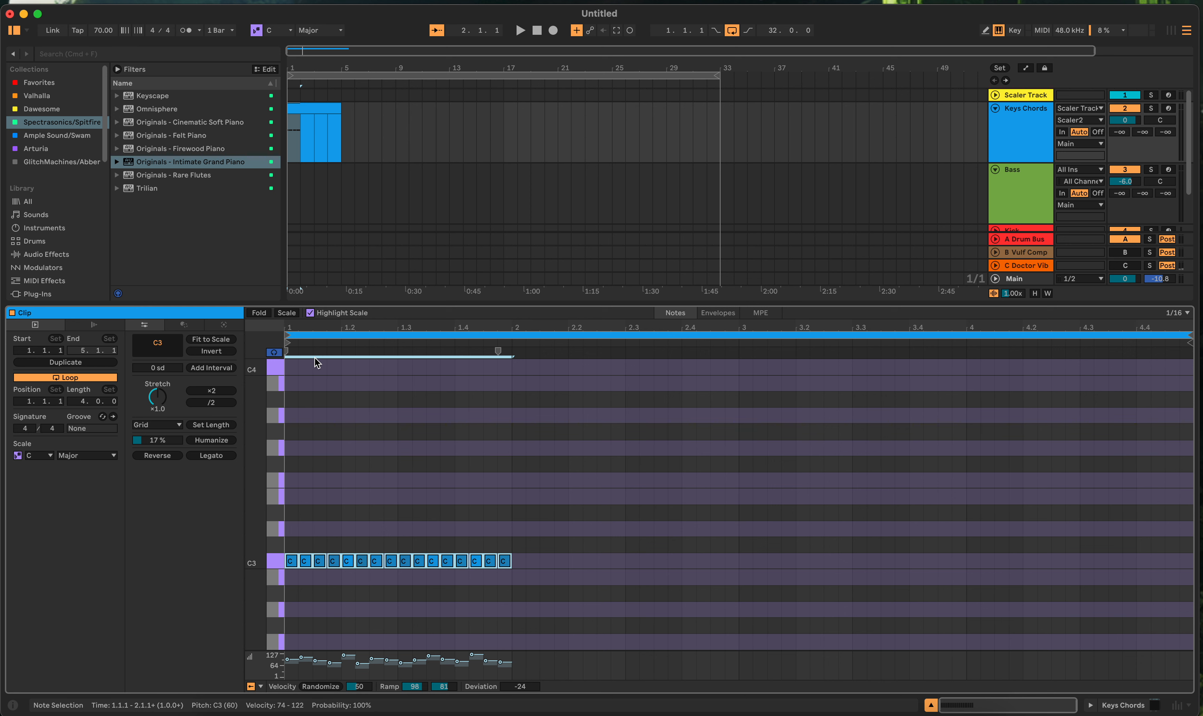
{"action": "left_click", "coordinate": [273, 354]}
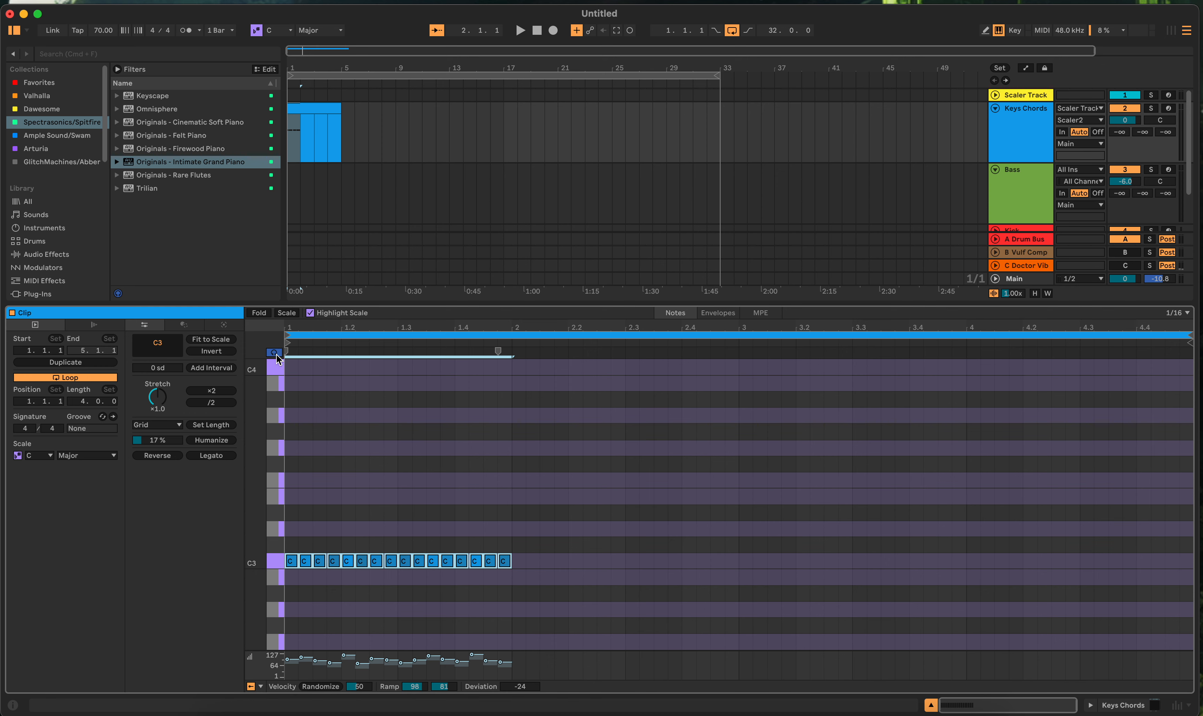
Step: Audition piano roll keys with note preview off and on, and test it by adding and deleting a G3 note at 1.2.1
{"action": "left_click", "coordinate": [278, 479]}
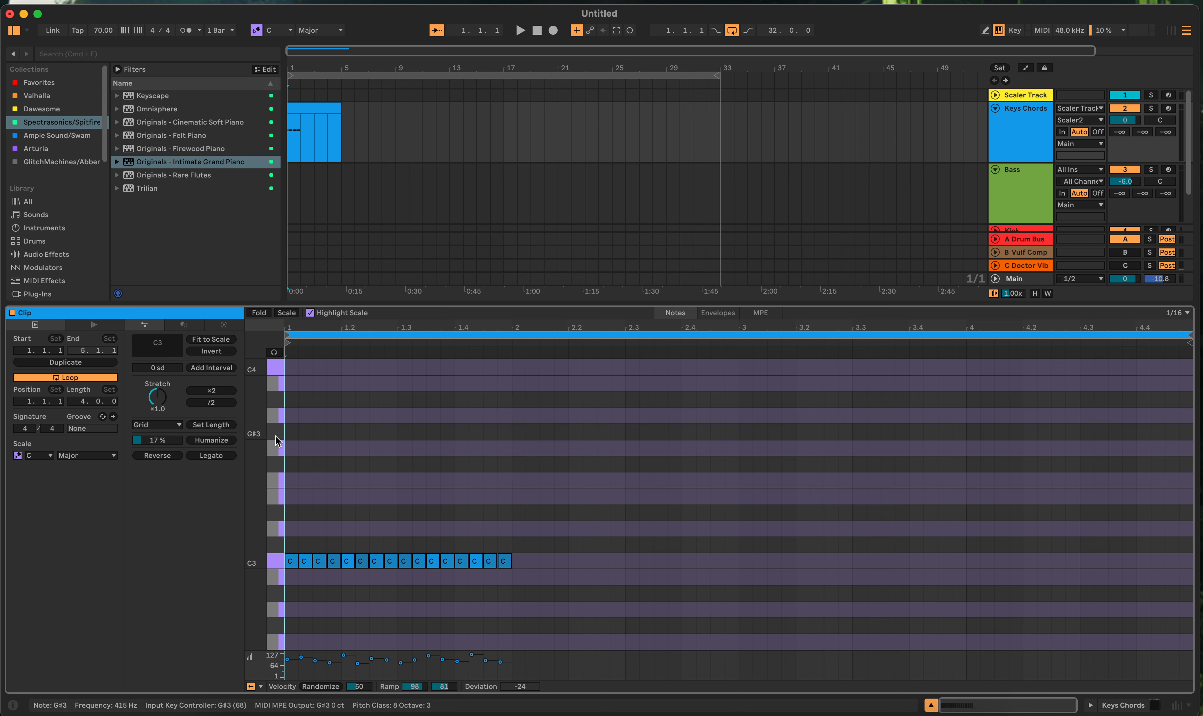
{"action": "left_click", "coordinate": [274, 353]}
{"action": "left_click", "coordinate": [276, 406]}
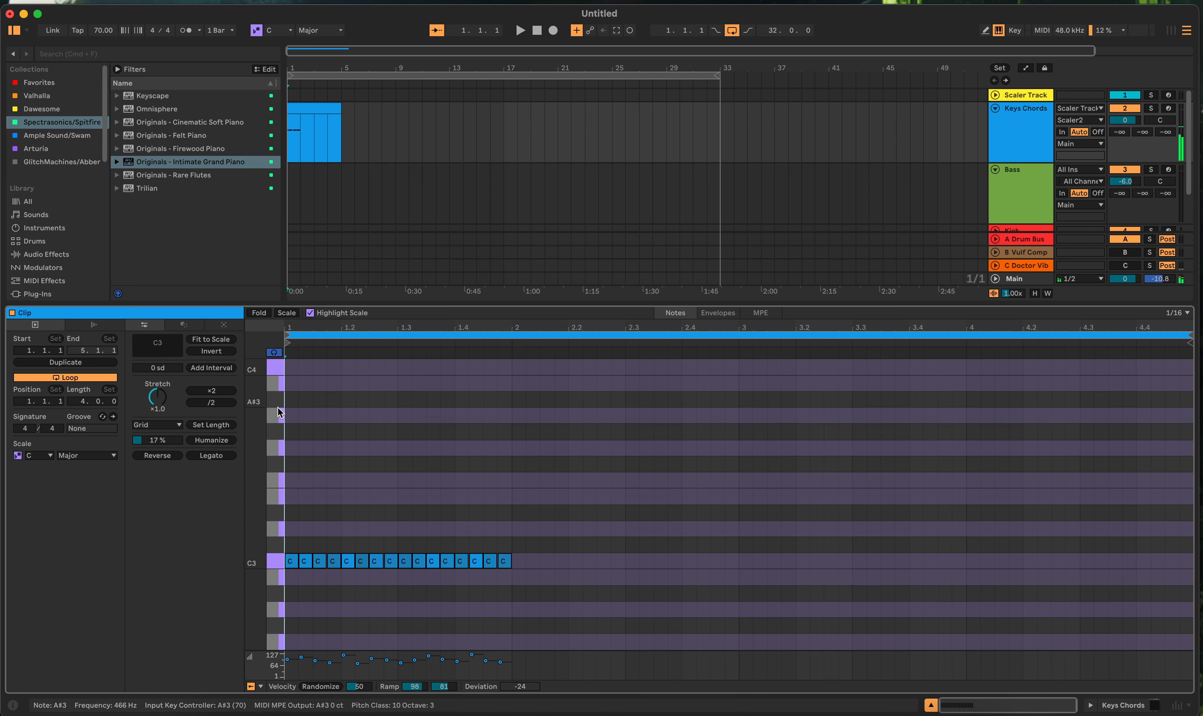
{"action": "left_click", "coordinate": [275, 423]}
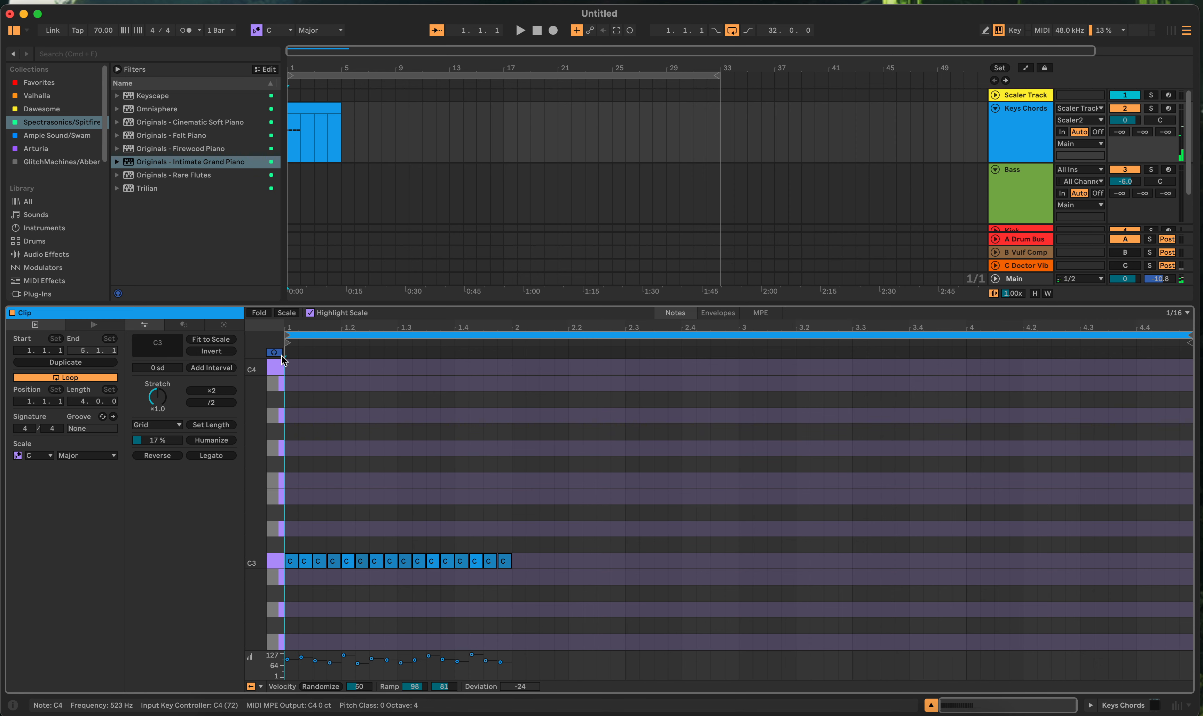
{"action": "double_click", "coordinate": [347, 447]}
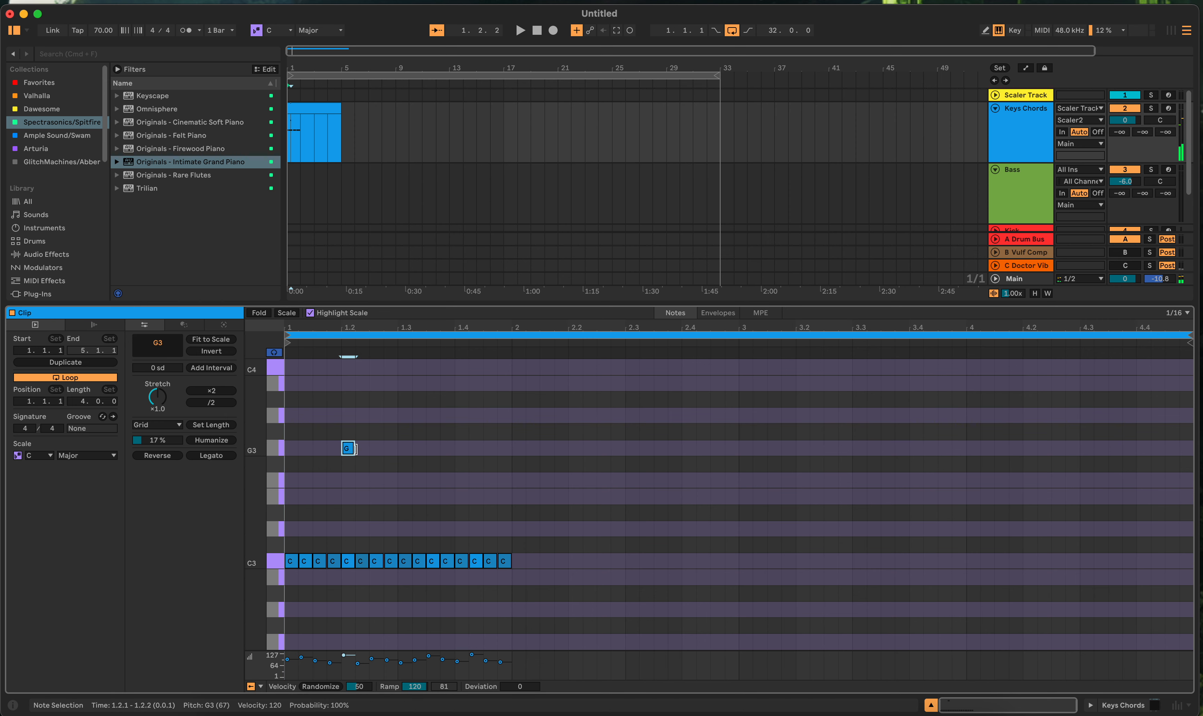
{"action": "double_click", "coordinate": [350, 447]}
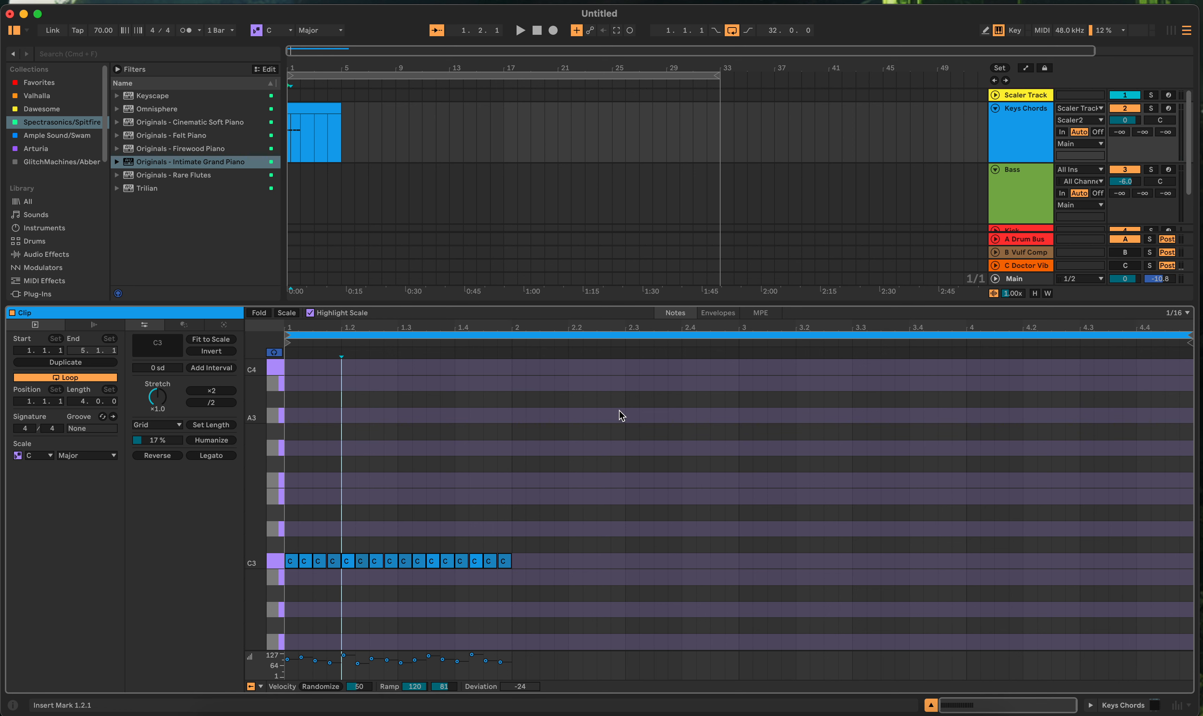
Step: View the clip's Envelopes and MPE editors and return to its Notes editor
{"action": "left_click", "coordinate": [719, 314]}
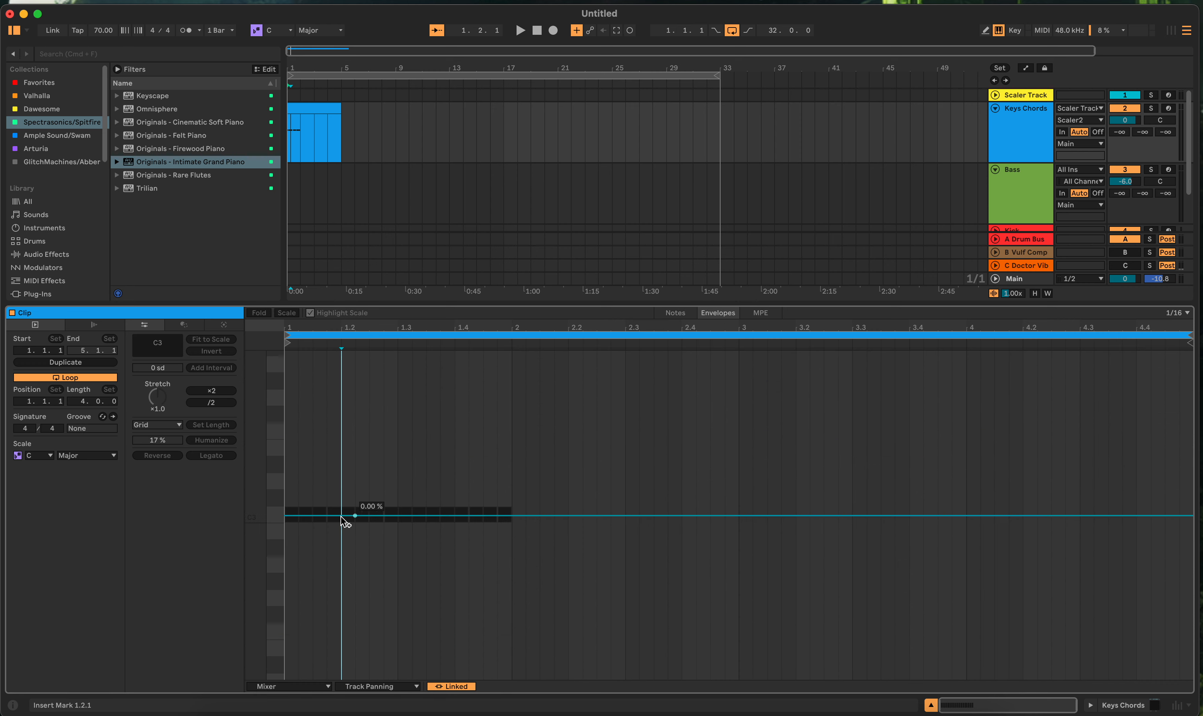
{"action": "left_click", "coordinate": [760, 313]}
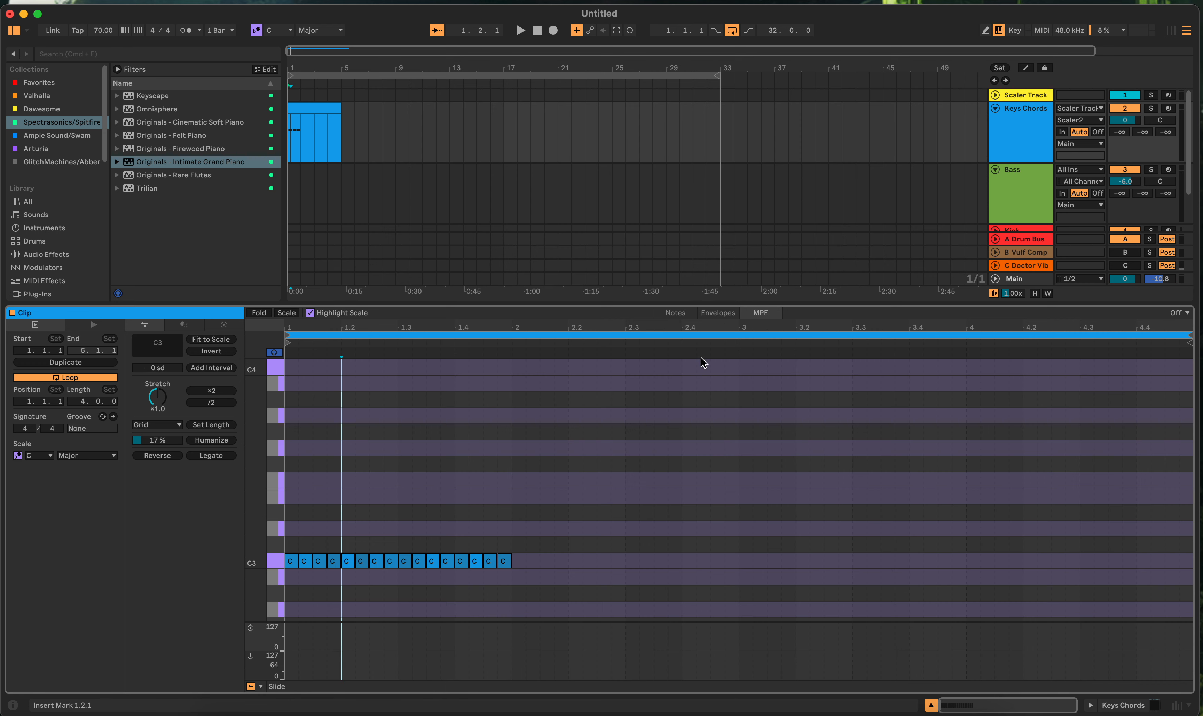
{"action": "left_click", "coordinate": [684, 313]}
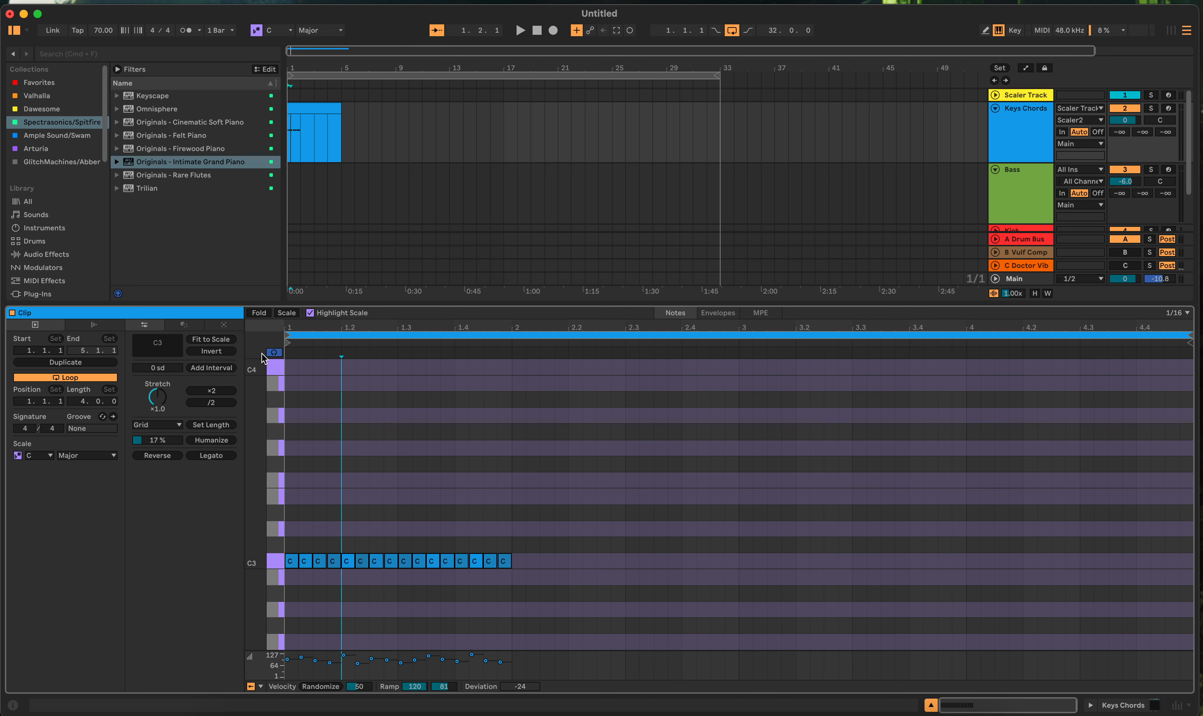
Step: Preview the piano roll folded to its used notes and limited to scale notes, restoring the full key range each time
{"action": "left_click", "coordinate": [259, 313]}
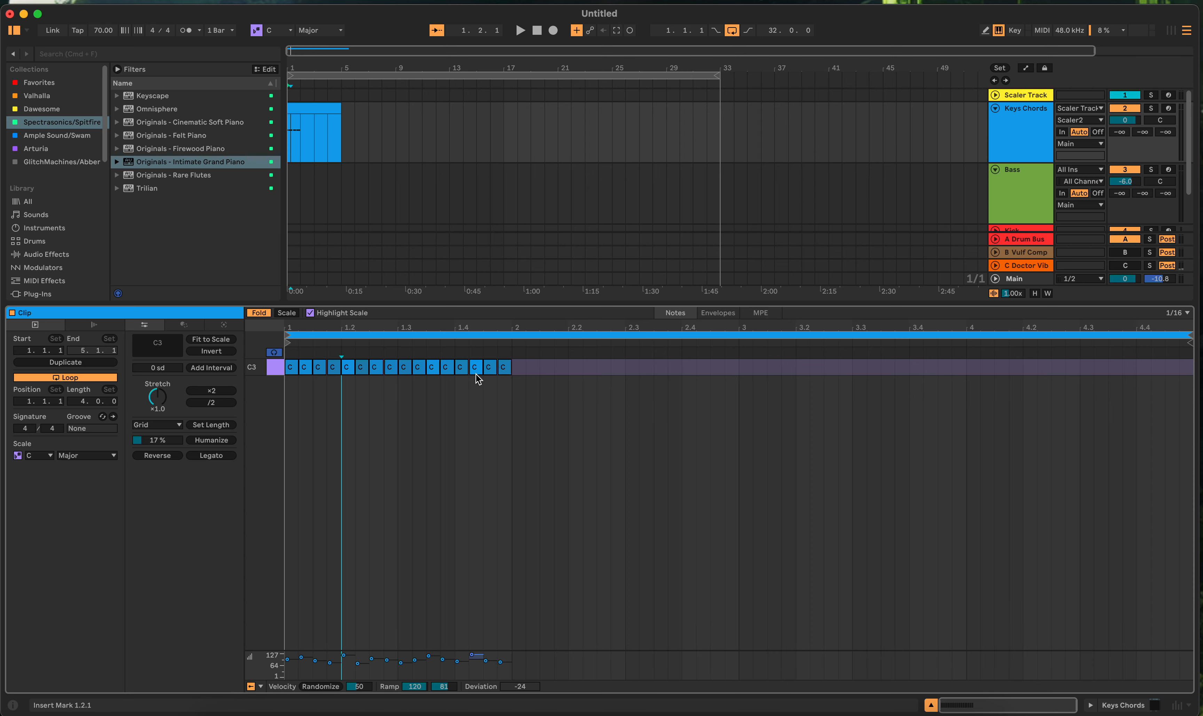
{"action": "left_click", "coordinate": [260, 314]}
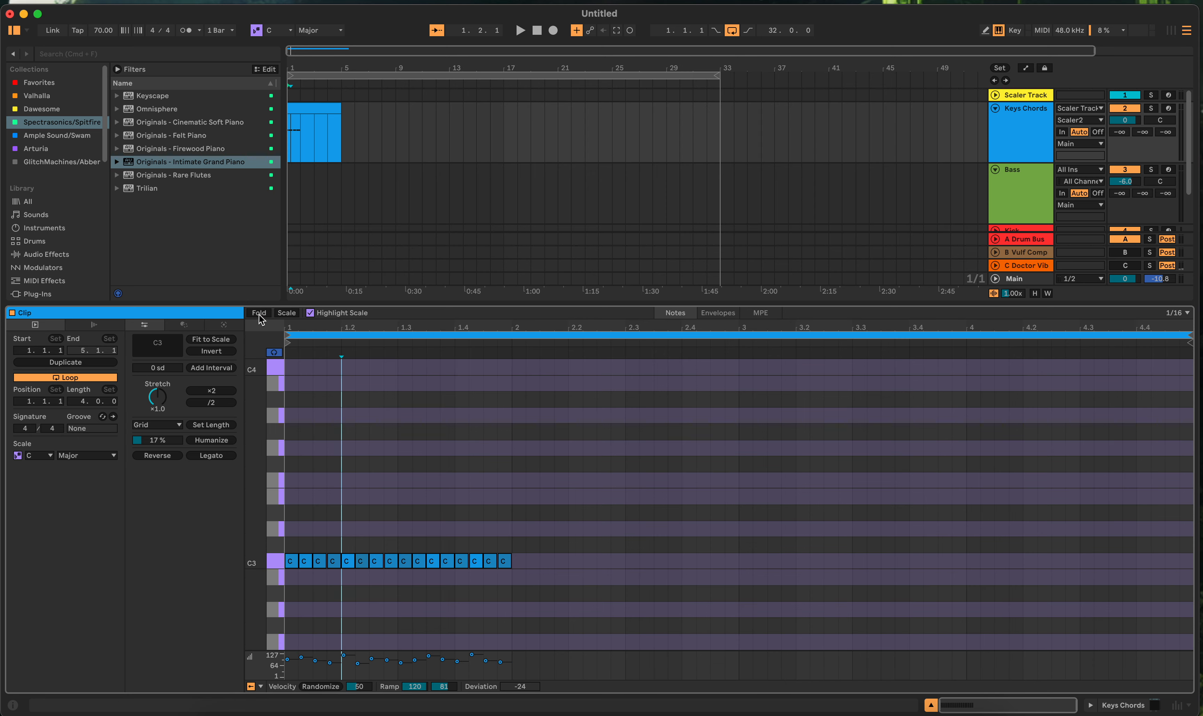
{"action": "left_click", "coordinate": [286, 313]}
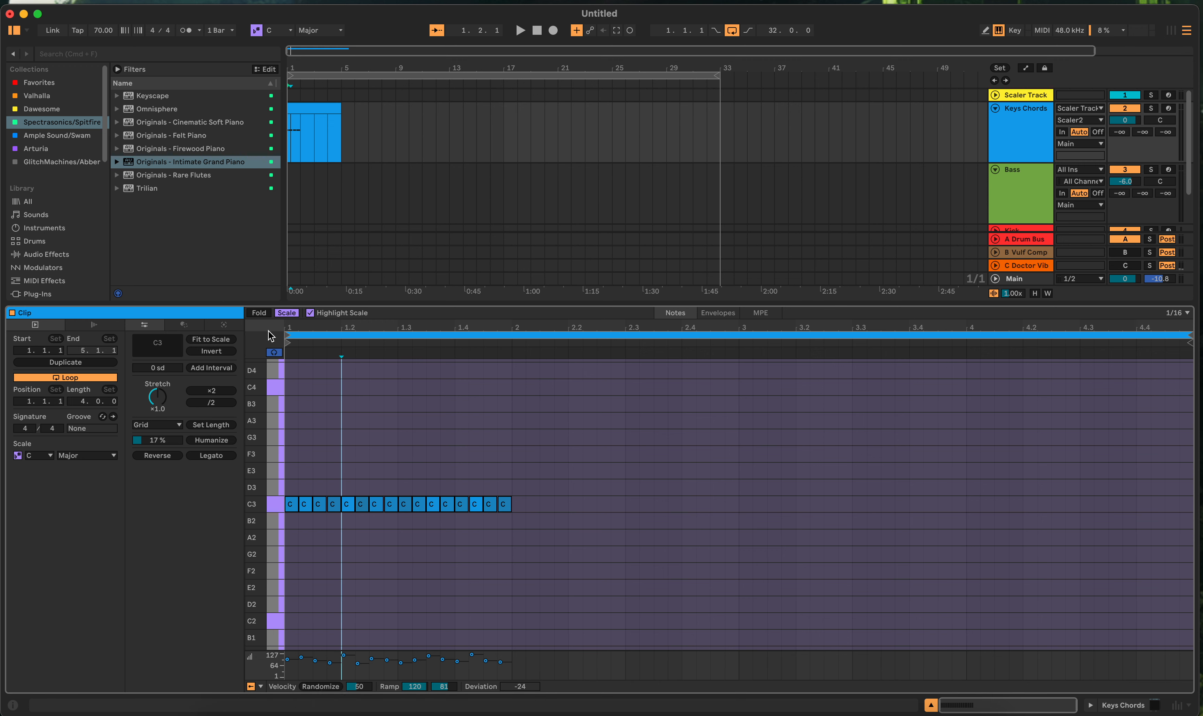
{"action": "left_click", "coordinate": [288, 313]}
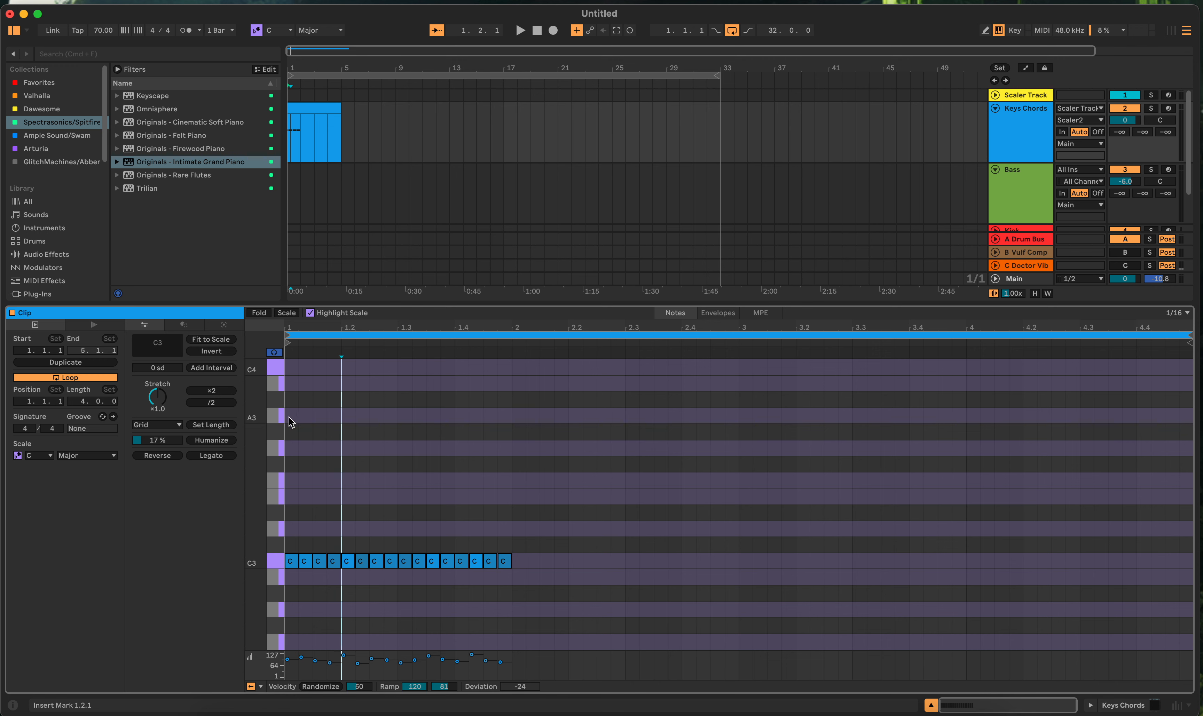